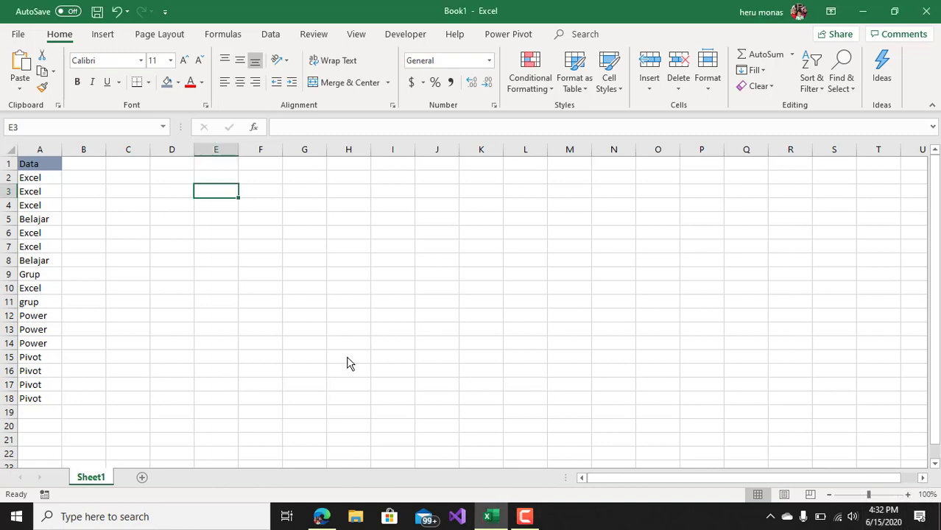
left_click(262, 341)
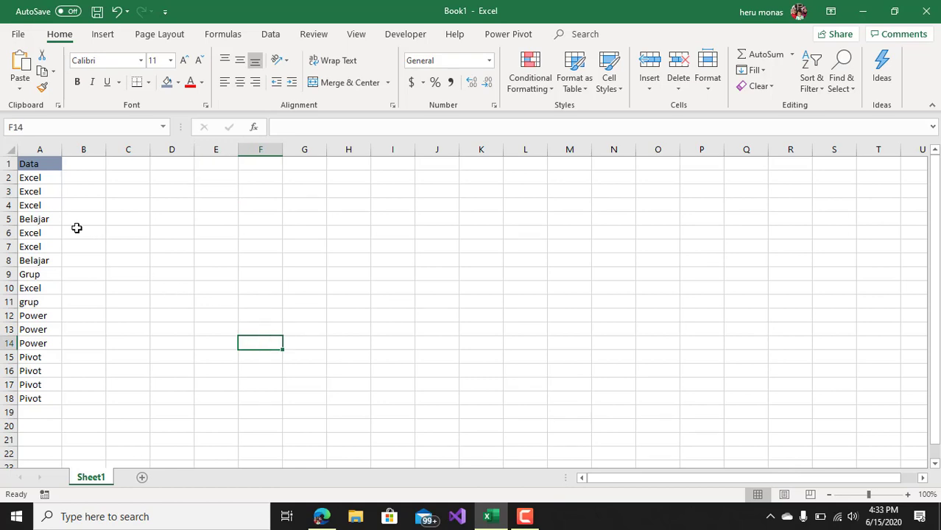
left_click(46, 167)
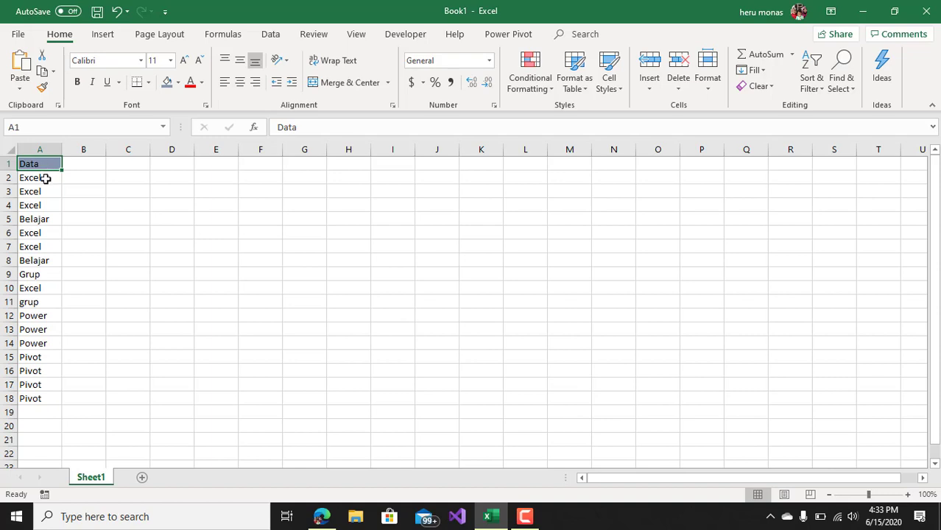
left_click_drag(45, 180, 39, 386)
left_click(38, 386)
left_click(173, 291)
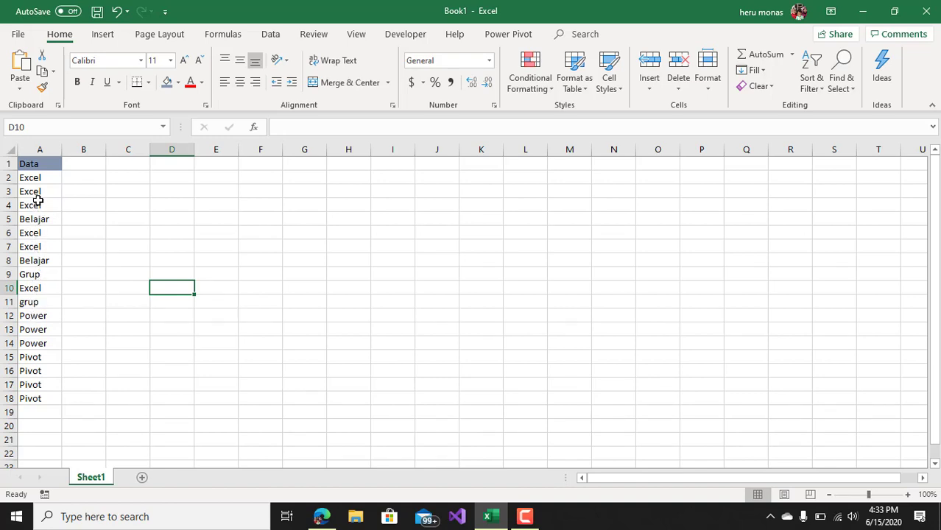
Enter the sample list excel, belajar and grup in cells D3 to D5
left_click(159, 192)
type("Excel")
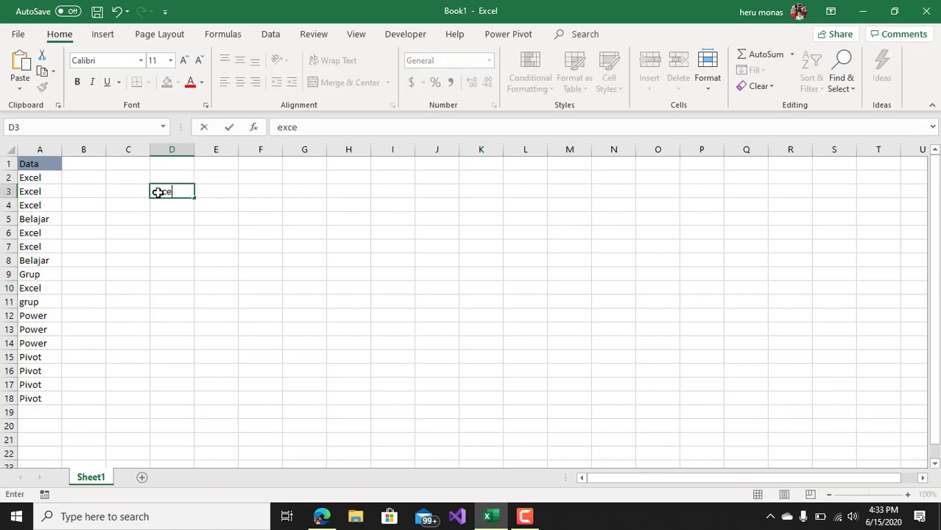
key("Return")
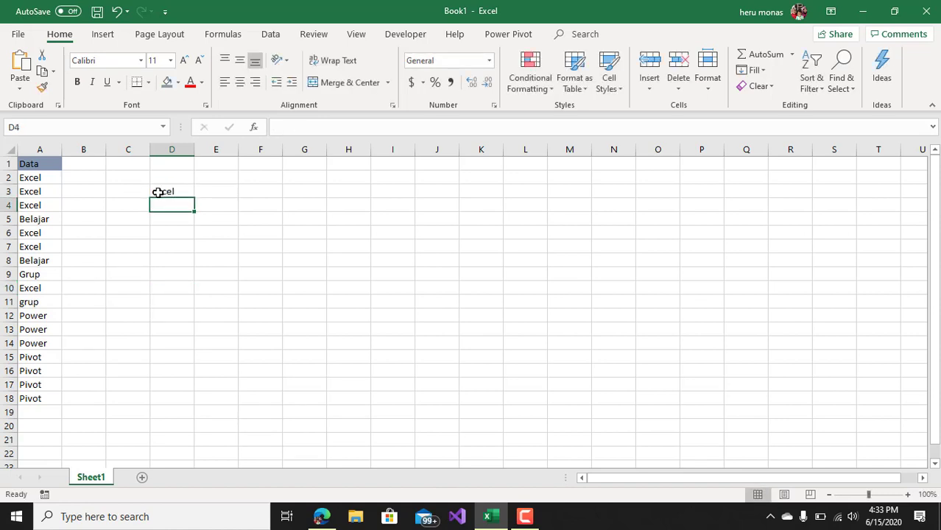
type("beajr")
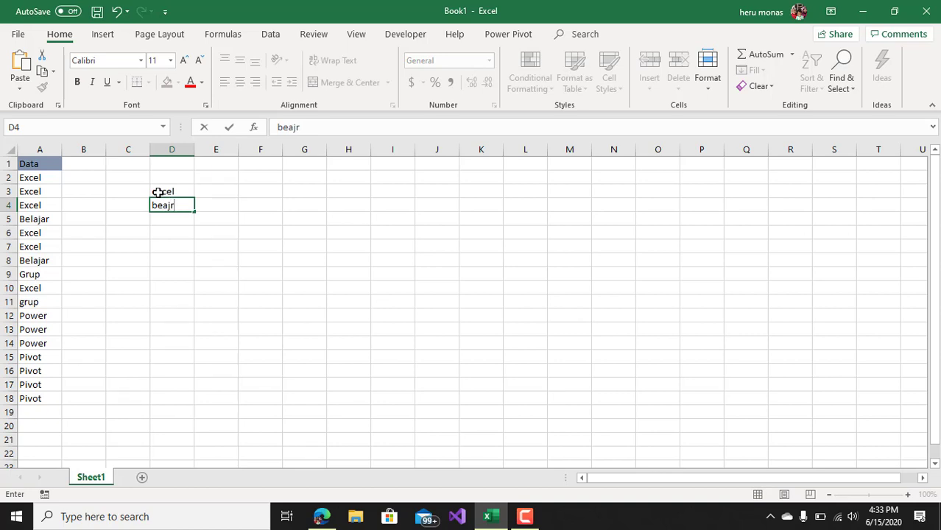
key("BackSpace")
key("BackSpace")
key("BackSpace")
type("lajar")
key("Return")
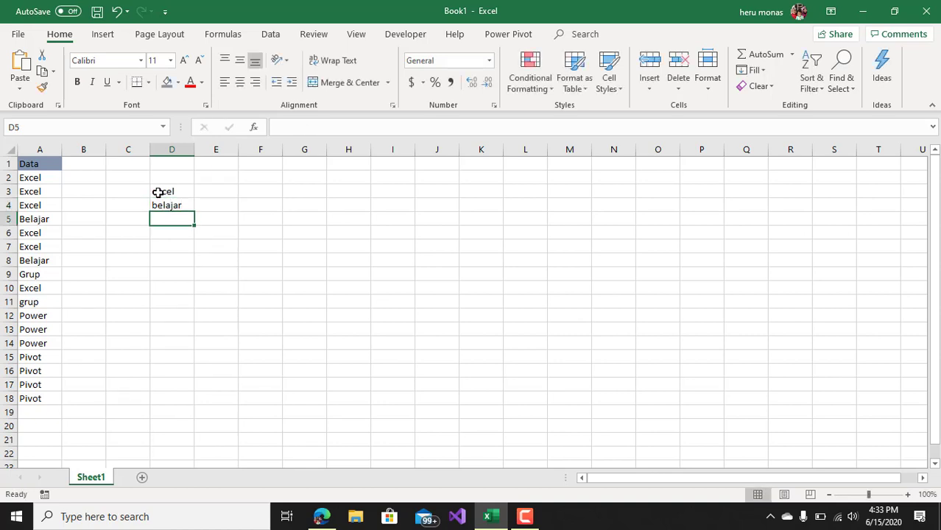
left_click(27, 276)
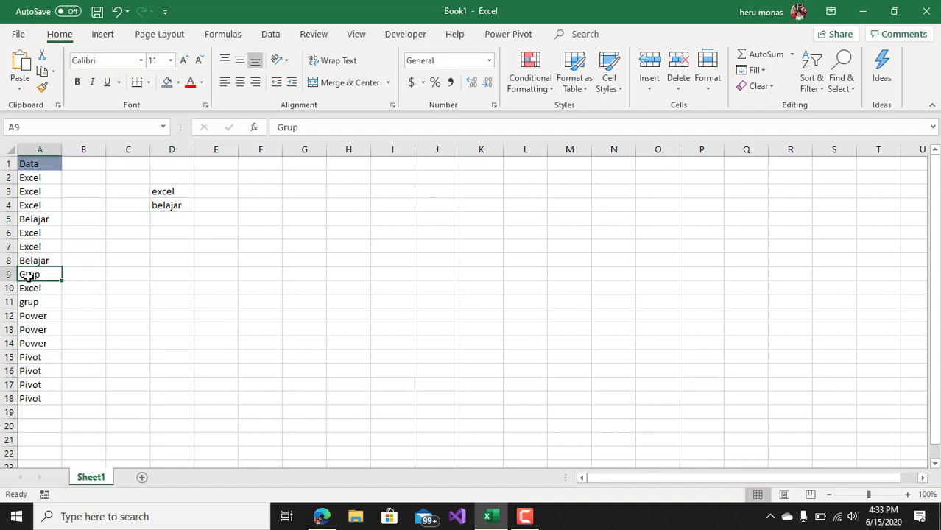
left_click(187, 220)
type("grup")
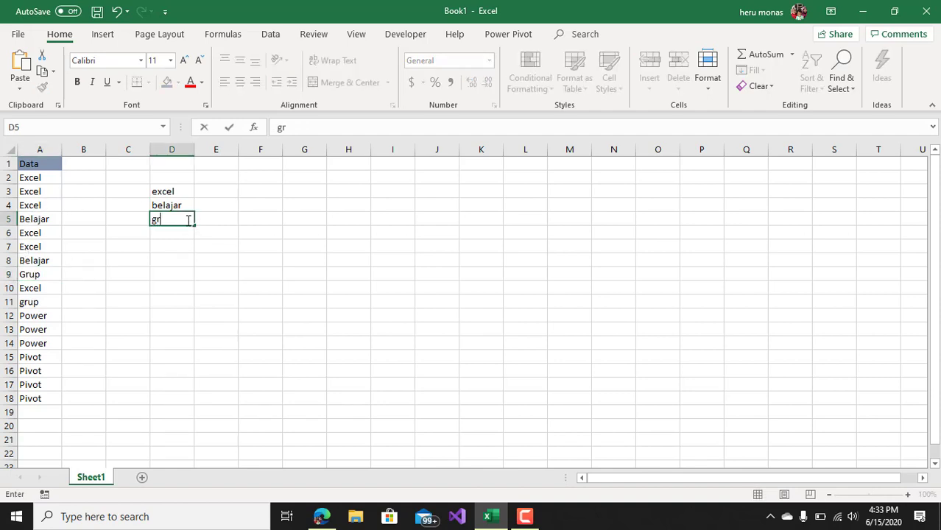
left_click(237, 248)
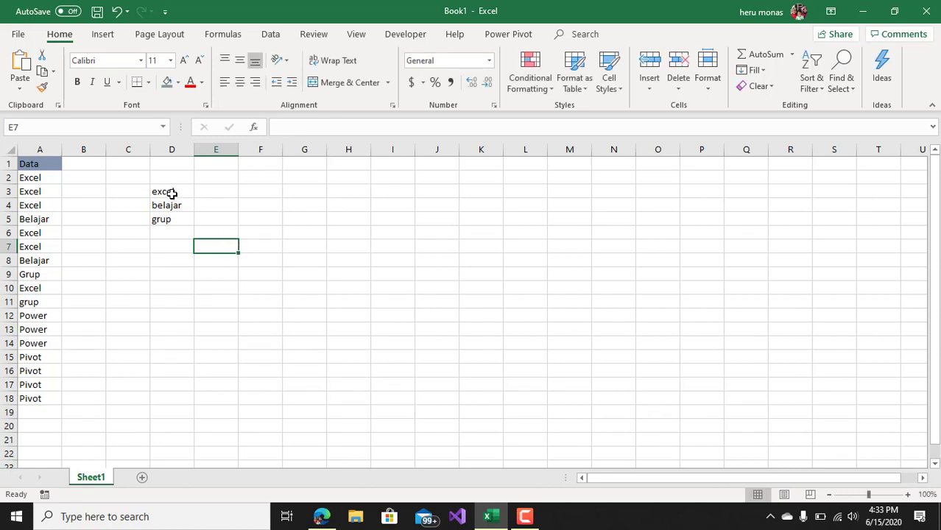
Clear the sample list from cells D3 to D7
left_click_drag(172, 192, 172, 222)
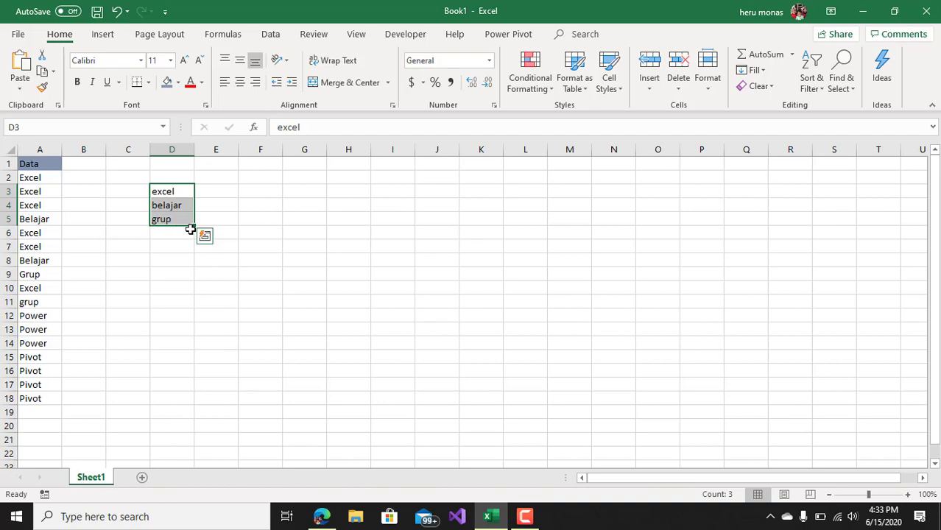
left_click(261, 242)
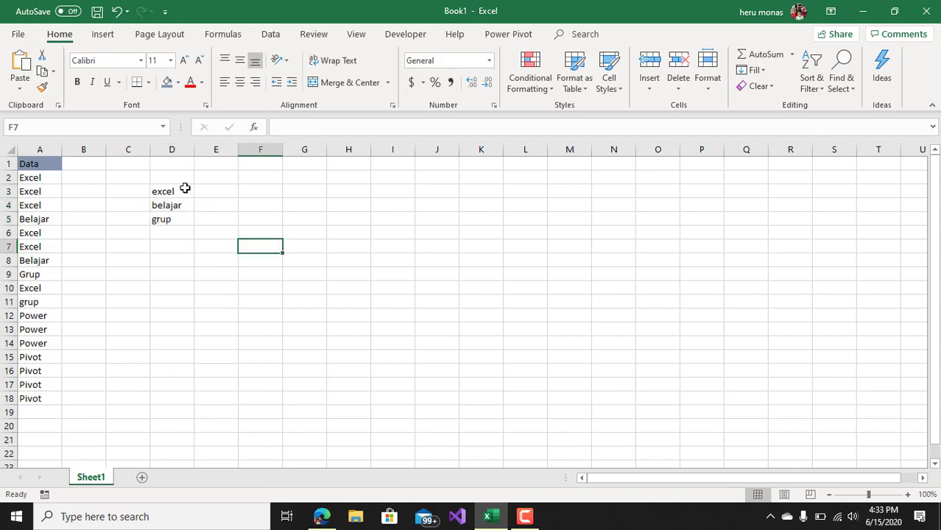
left_click_drag(185, 188, 180, 245)
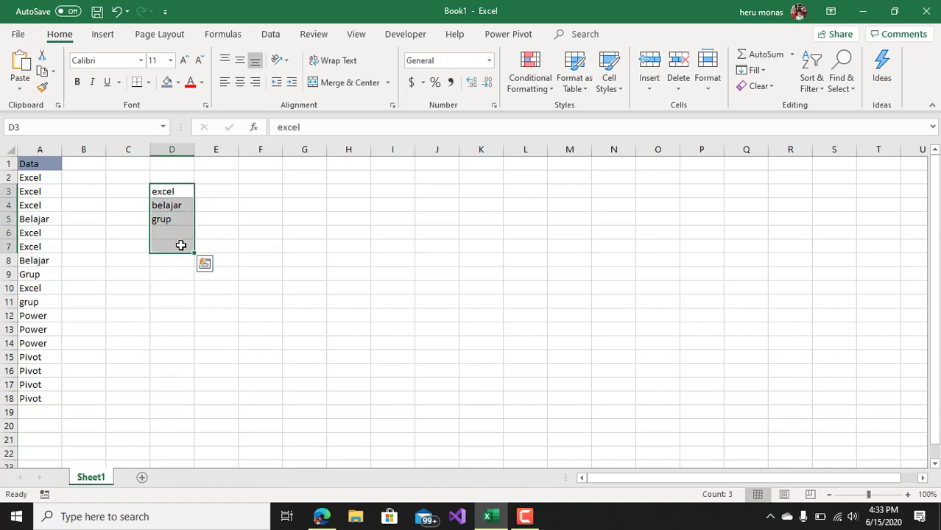
key("Delete")
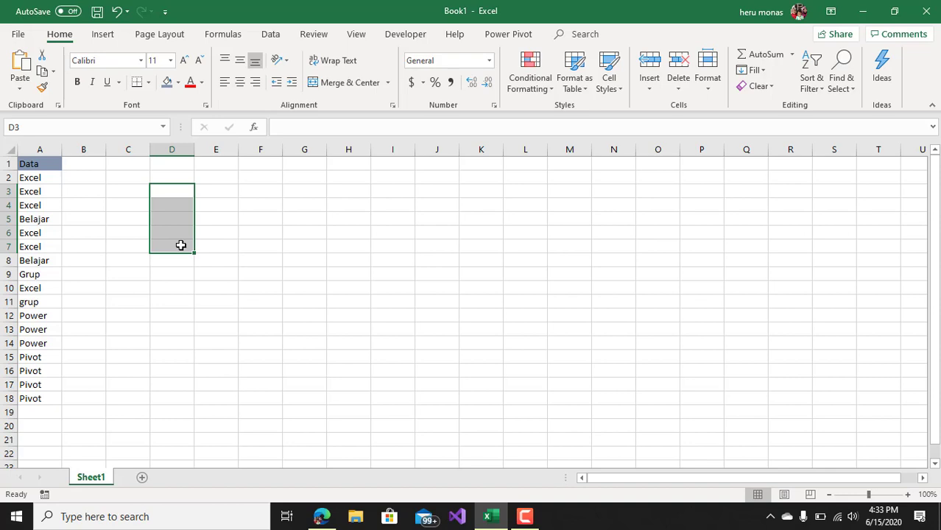
left_click(137, 191)
left_click_drag(51, 177, 40, 398)
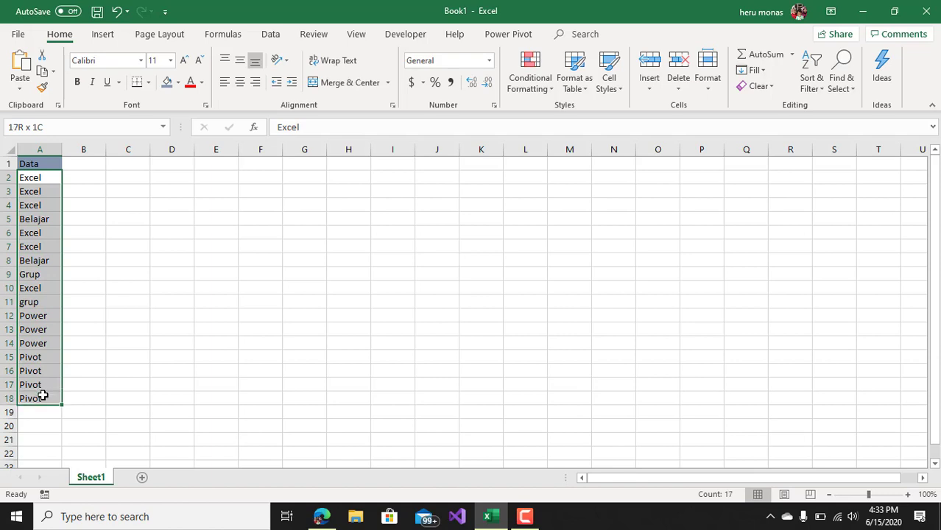
left_click(294, 252)
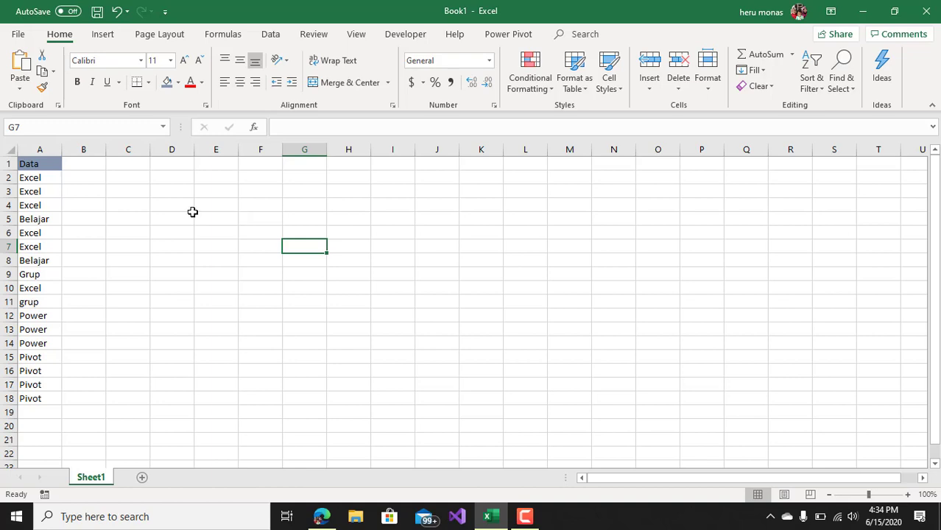
left_click_drag(56, 183, 43, 398)
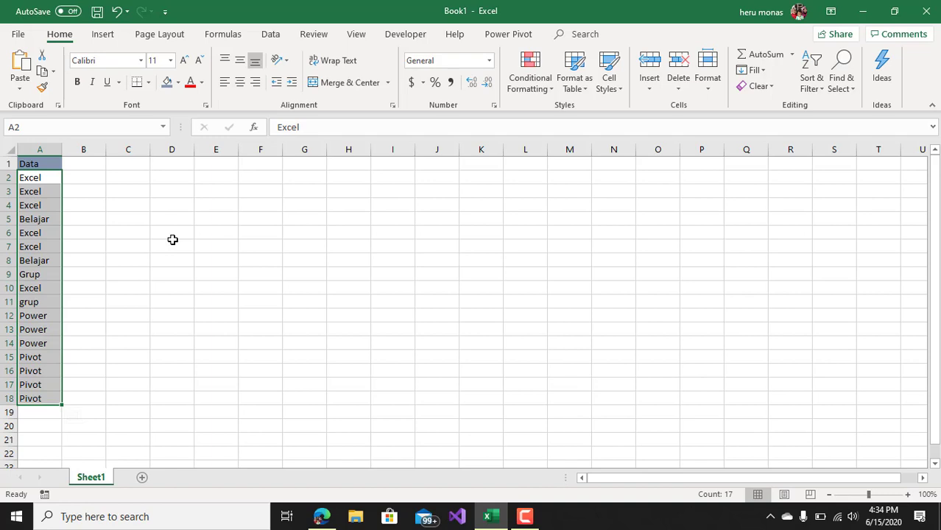
left_click(43, 413)
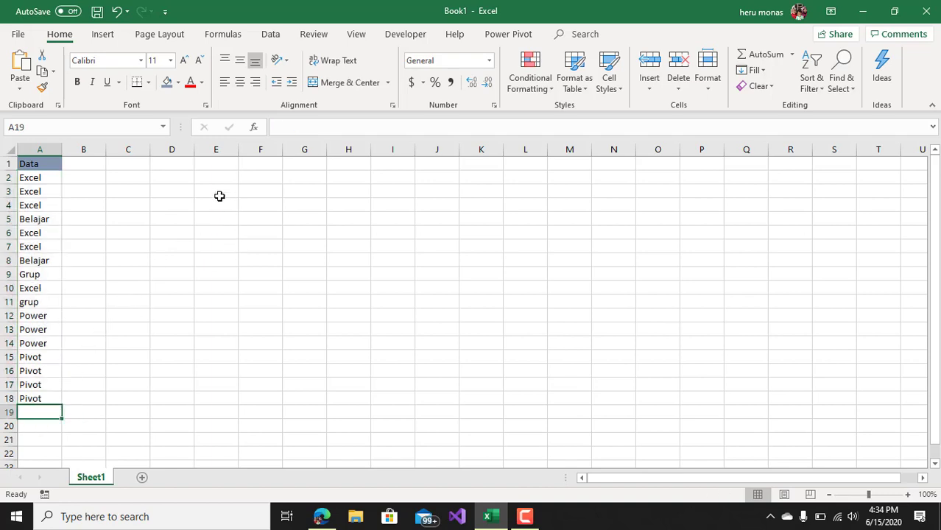
left_click(218, 263)
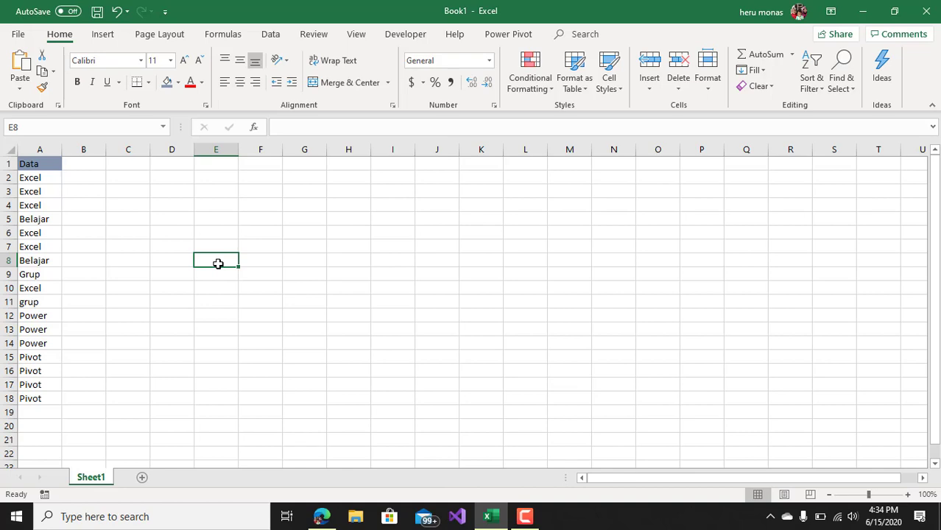
left_click(38, 232)
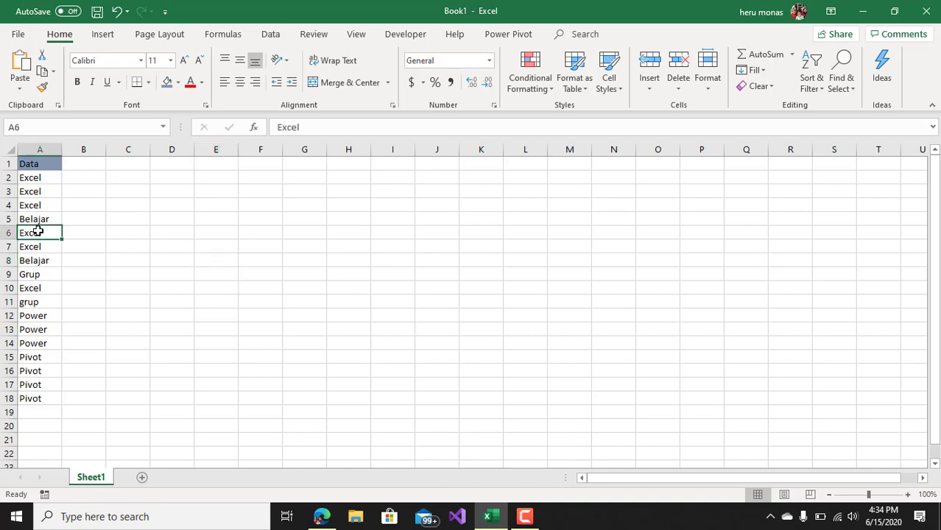
left_click(36, 189)
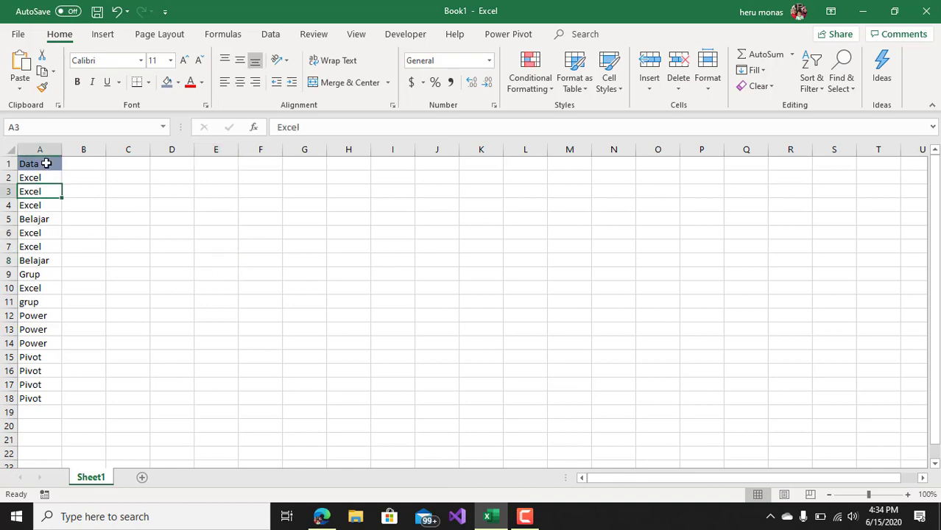
left_click(46, 164)
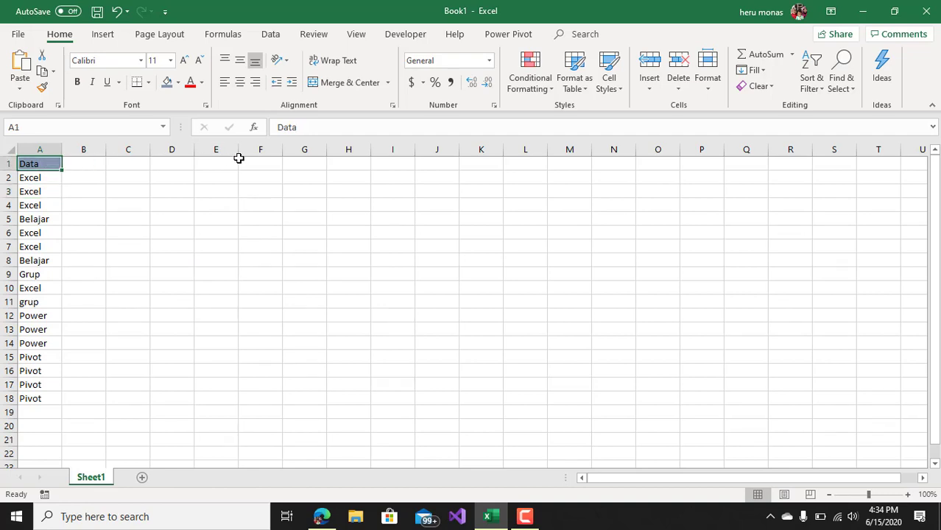
left_click_drag(46, 162, 205, 369)
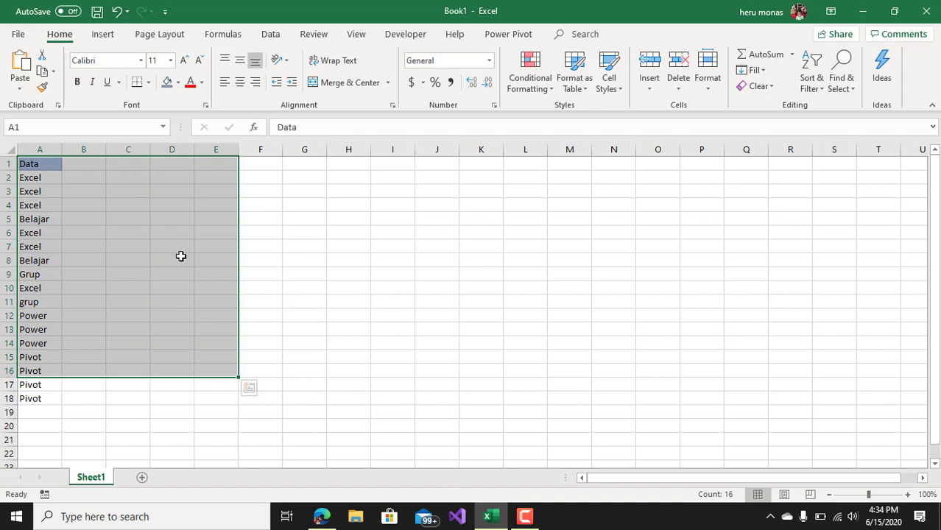
left_click(182, 256)
left_click(295, 264)
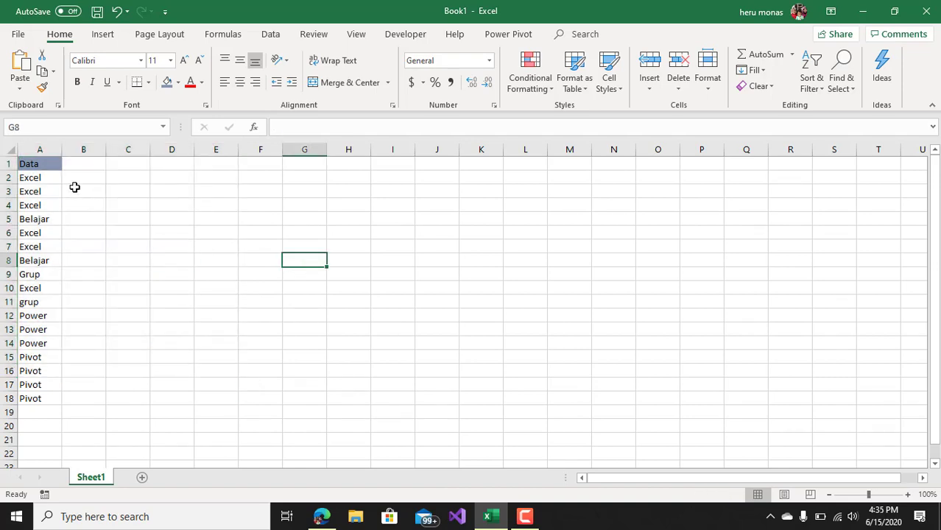
left_click(52, 165)
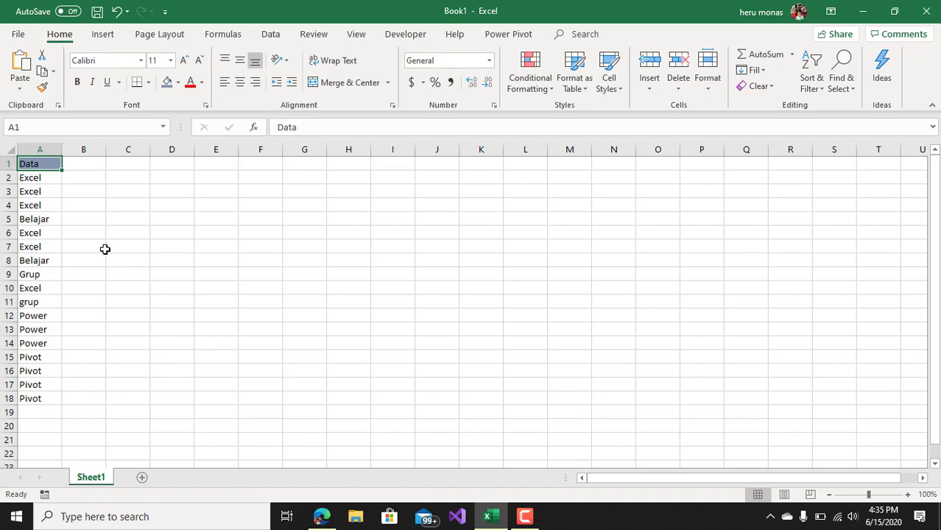
left_click(76, 193)
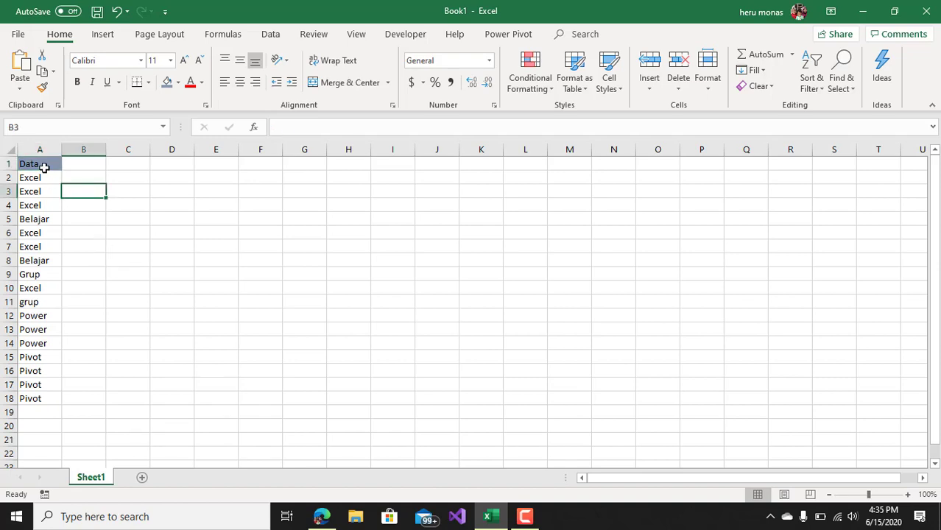
left_click(44, 168)
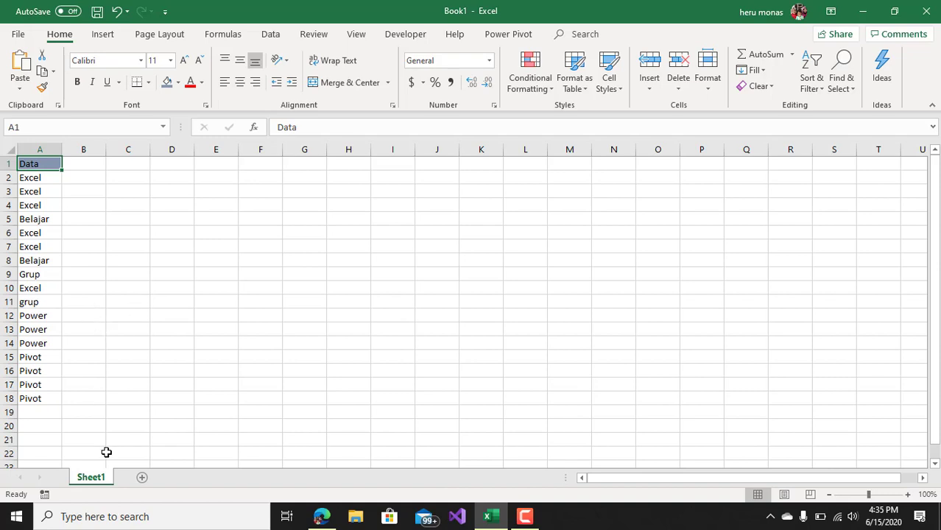
Duplicate Sheet1 directly after the original and name the copy Teknik NameRange
left_click_drag(91, 481, 126, 481)
double_click(126, 481)
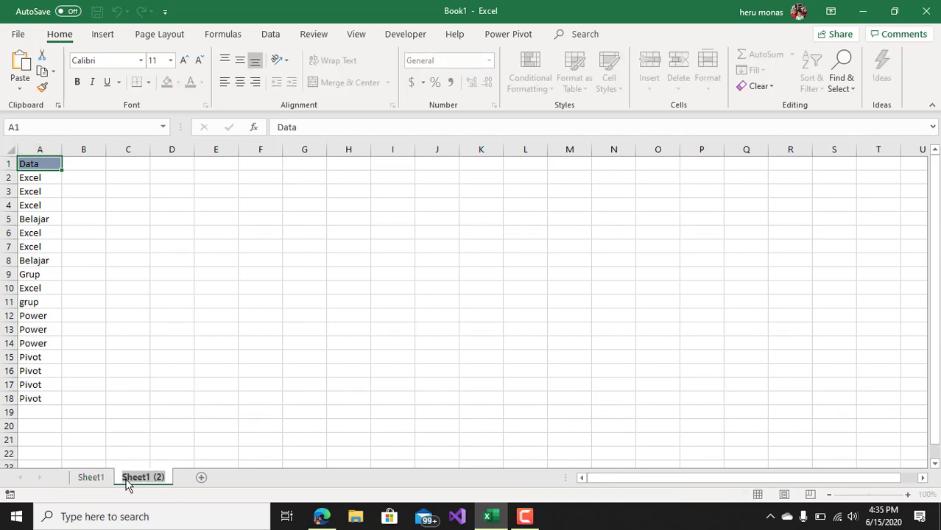
type("Tekni")
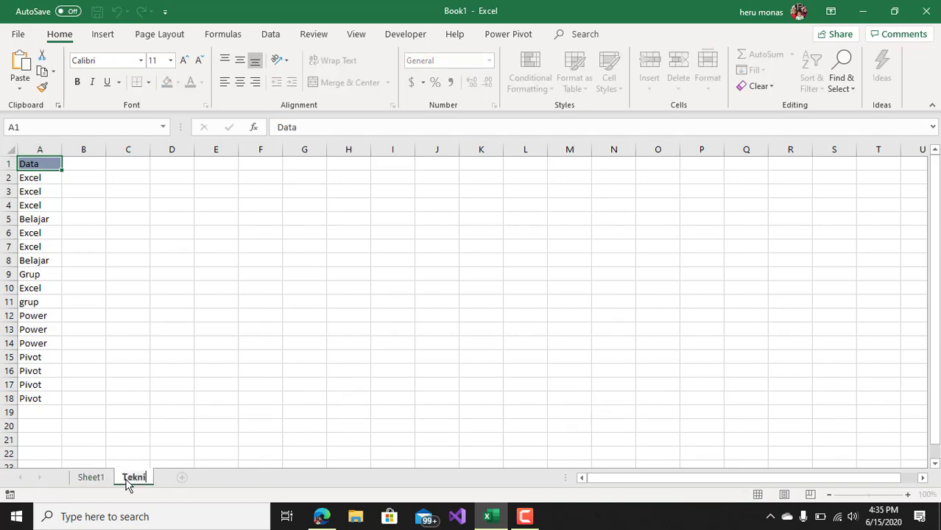
type("k Name")
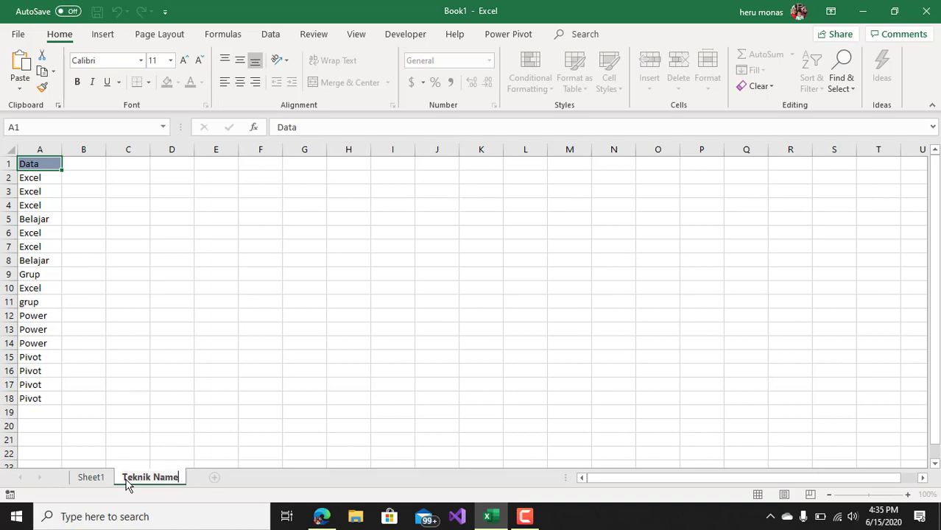
type("Range")
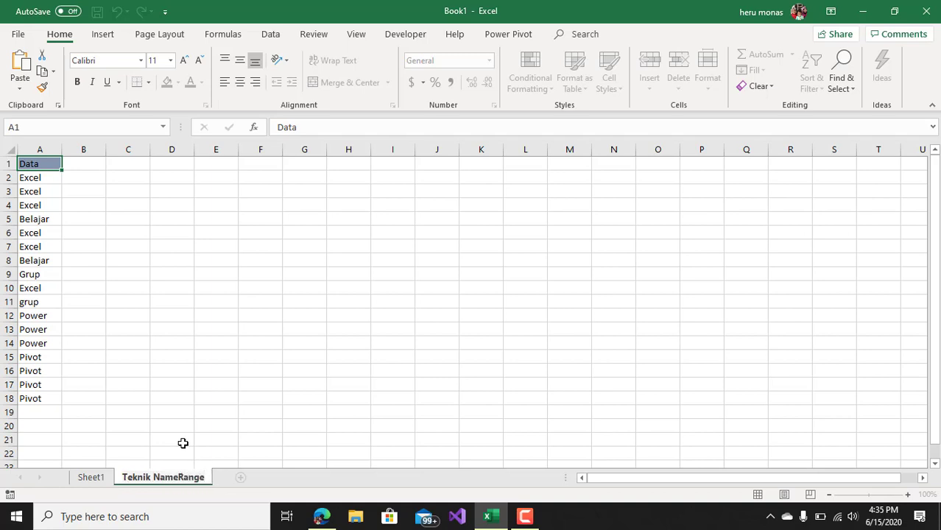
left_click(227, 414)
Rename Sheet1 as Teknik data tabel
left_click(92, 479)
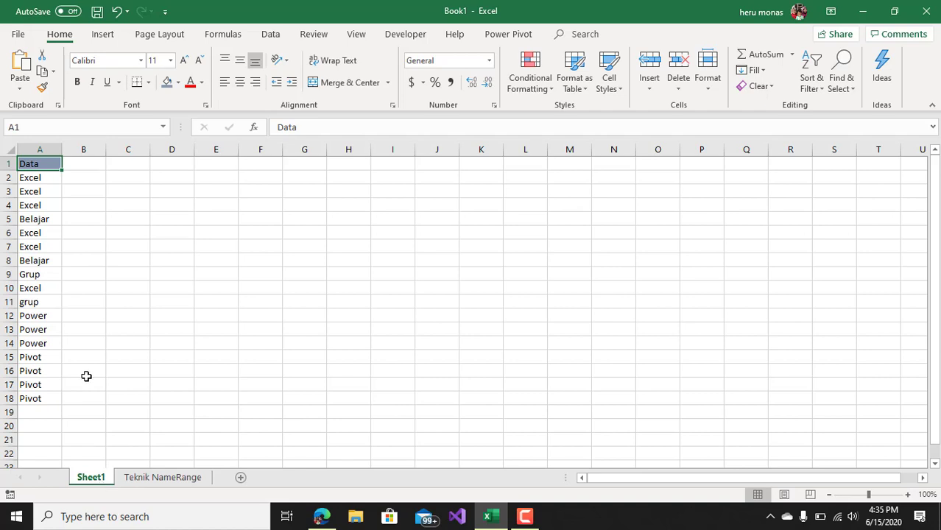
double_click(87, 478)
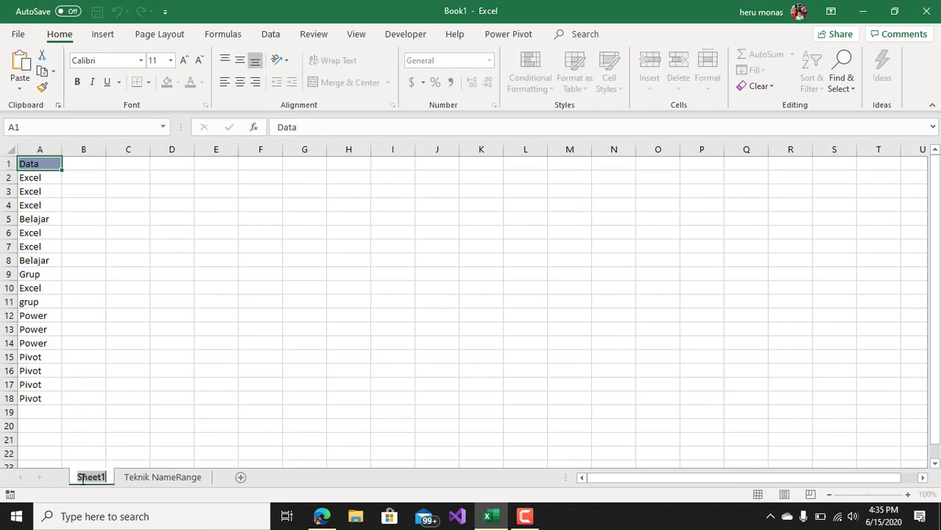
type("Teknik")
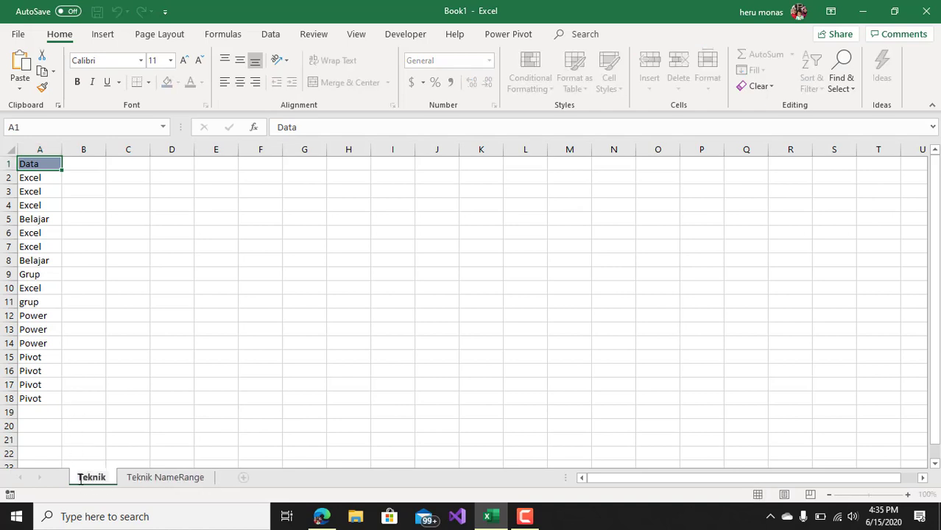
type(" data tabel")
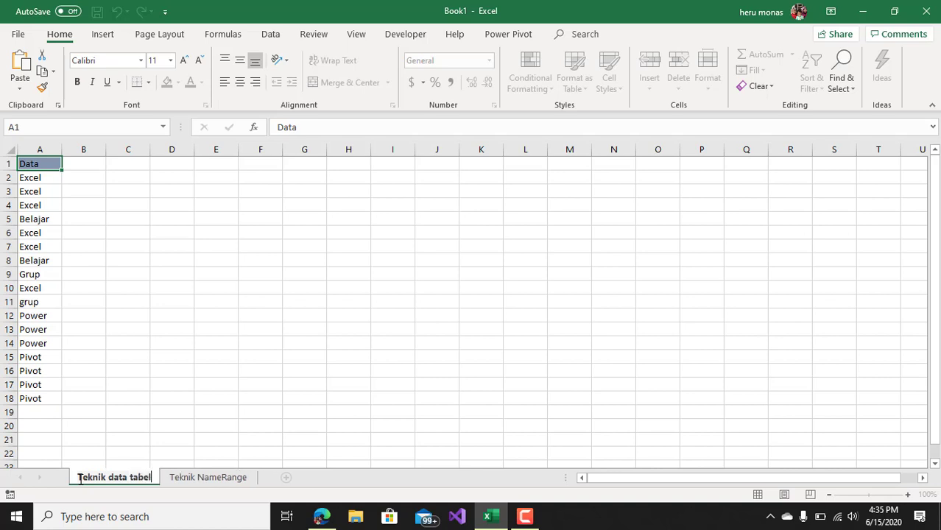
key("Return")
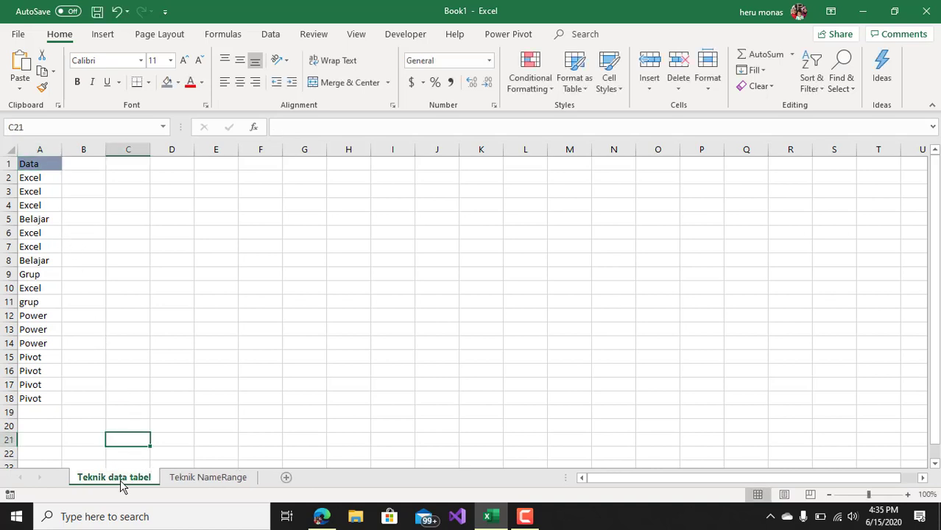
left_click(112, 369)
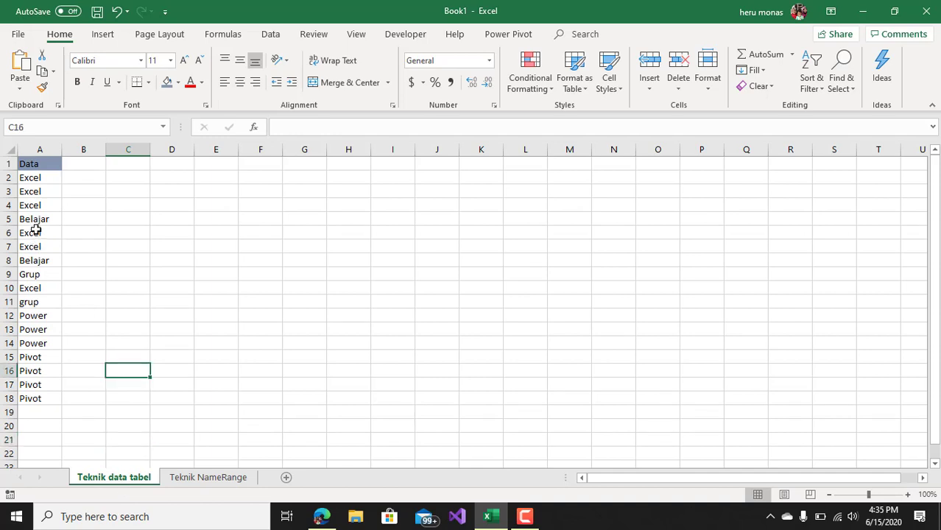
Format the range A1:A18 as a table with headers, using a blue style from the Medium group
left_click(34, 165)
left_click_drag(34, 165, 10, 395)
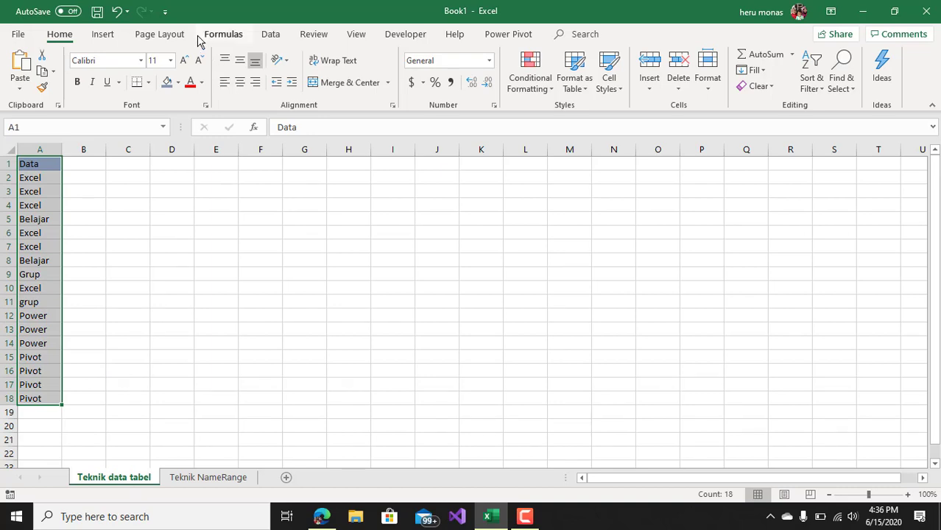
key("ctrl+t")
left_click(659, 245)
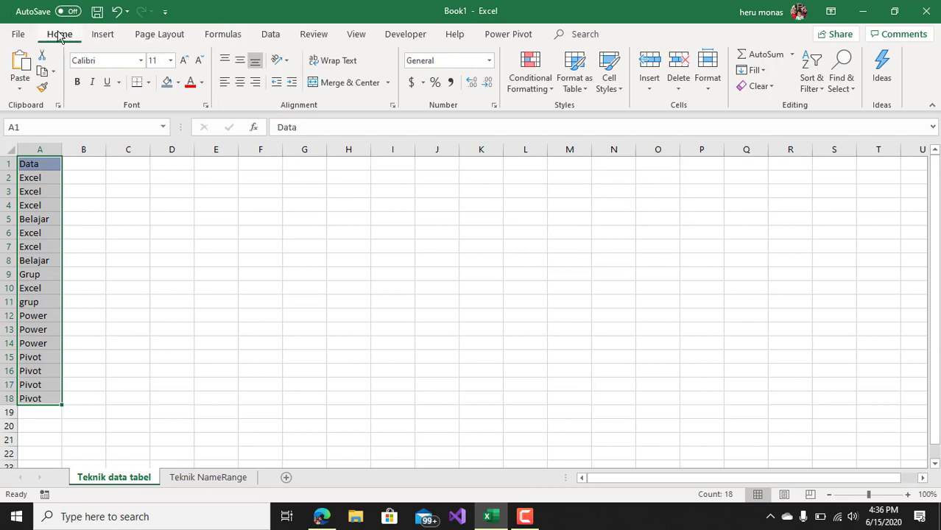
left_click(586, 91)
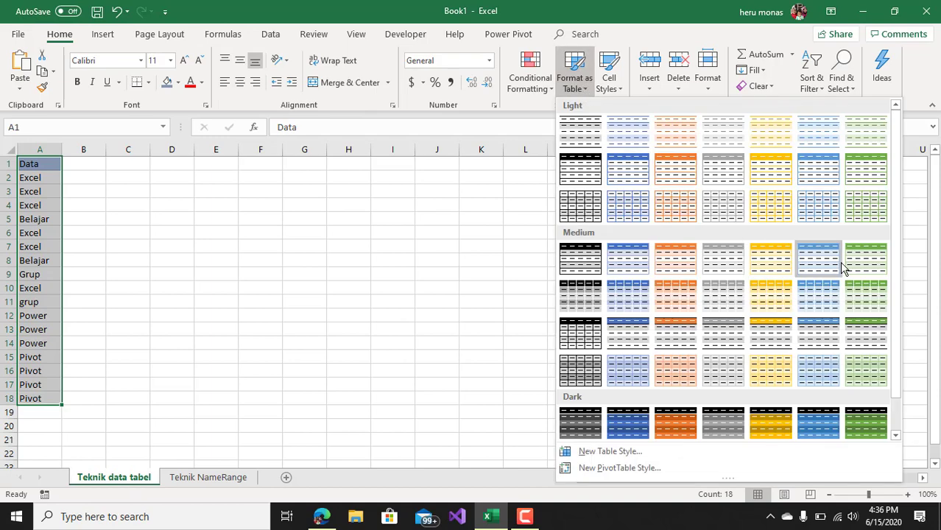
left_click(817, 303)
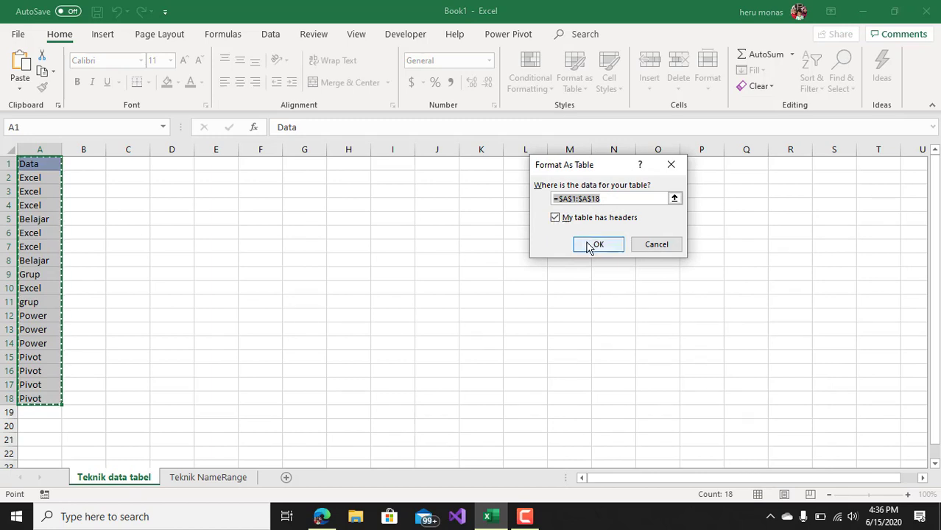
left_click(593, 245)
left_click(343, 248)
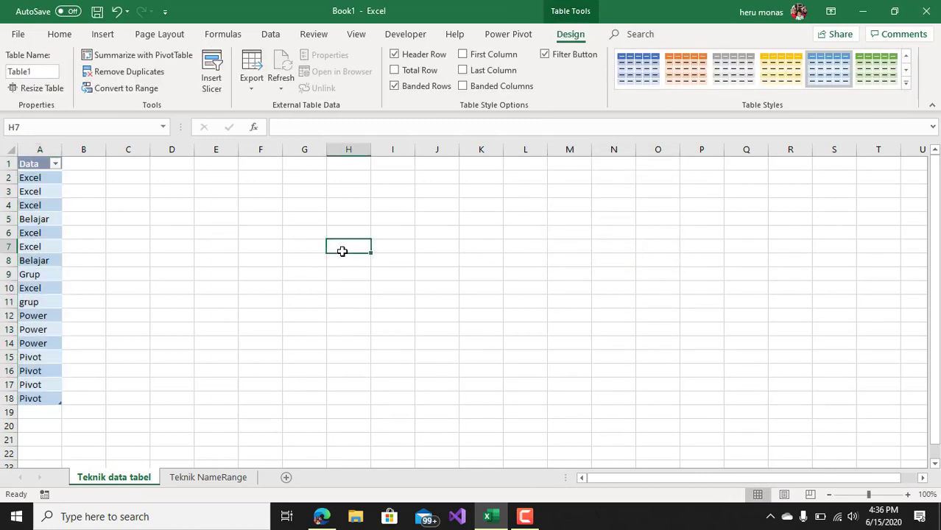
Examine the available COM add-ins, checking the Microsoft Power Pivot for Excel entry, and close the list without changes
left_click(34, 219)
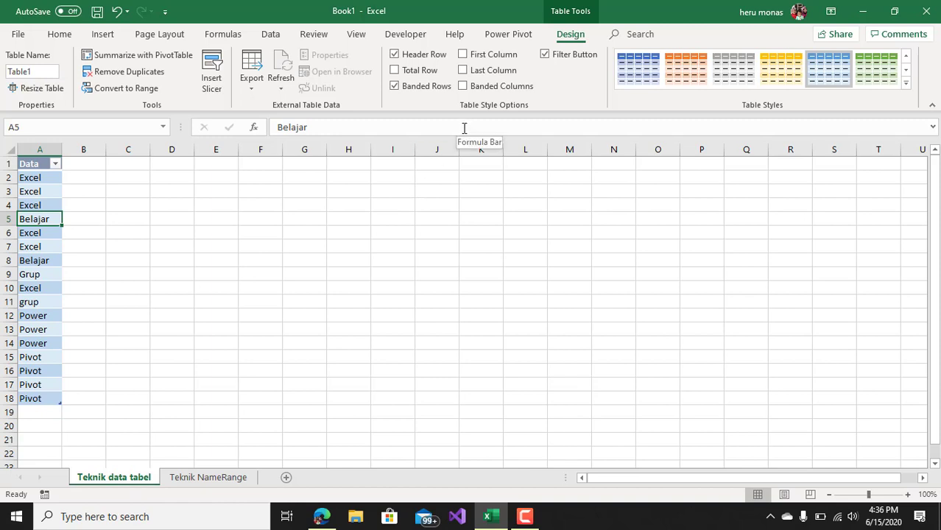
left_click(414, 36)
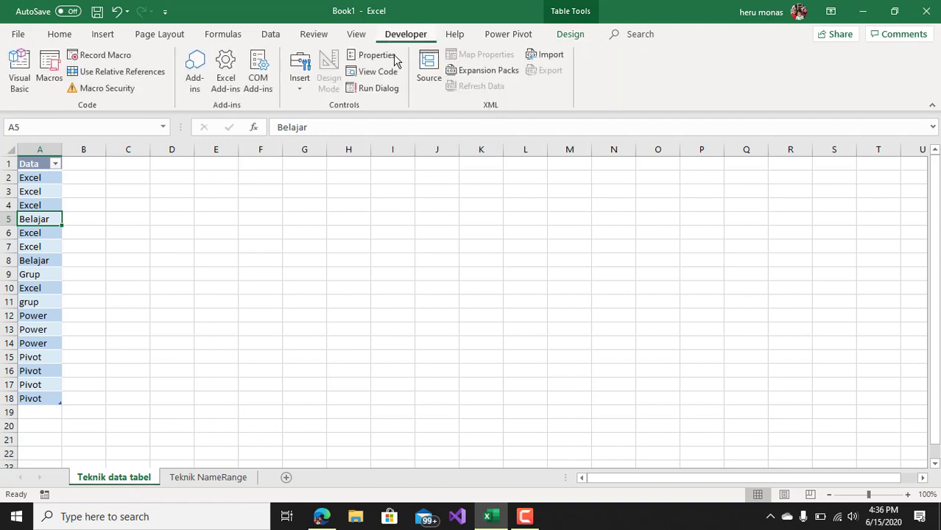
left_click(257, 77)
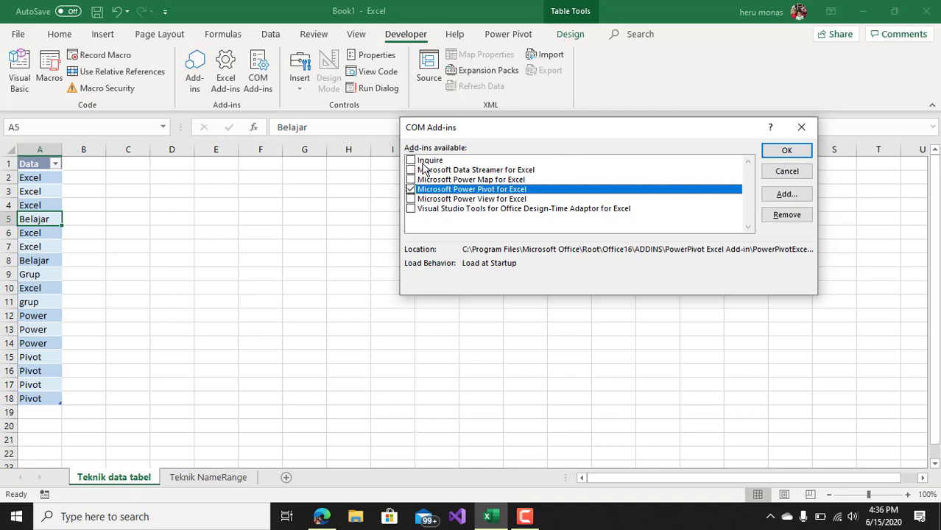
left_click(802, 127)
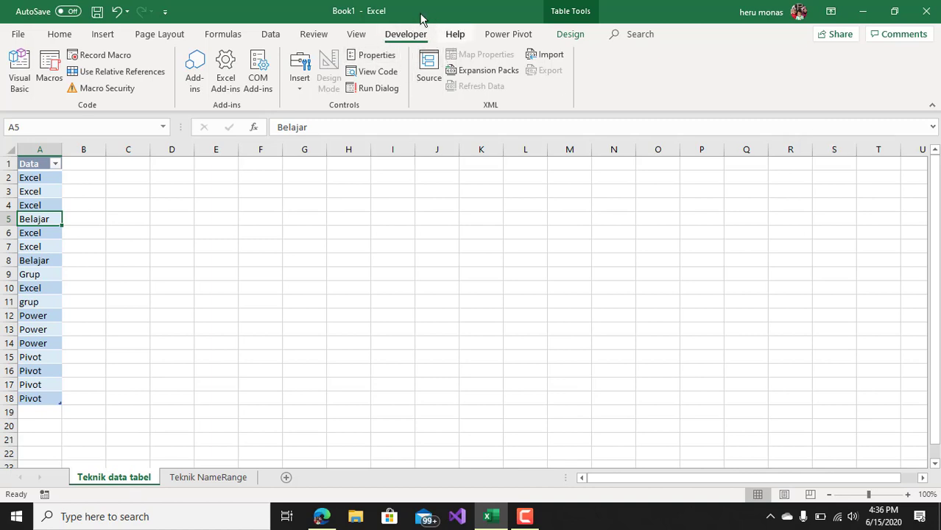
Check the Developer entry in the ribbon customization options, and view the Microsoft Power Pivot entry among the COM add-ins once more
left_click(23, 37)
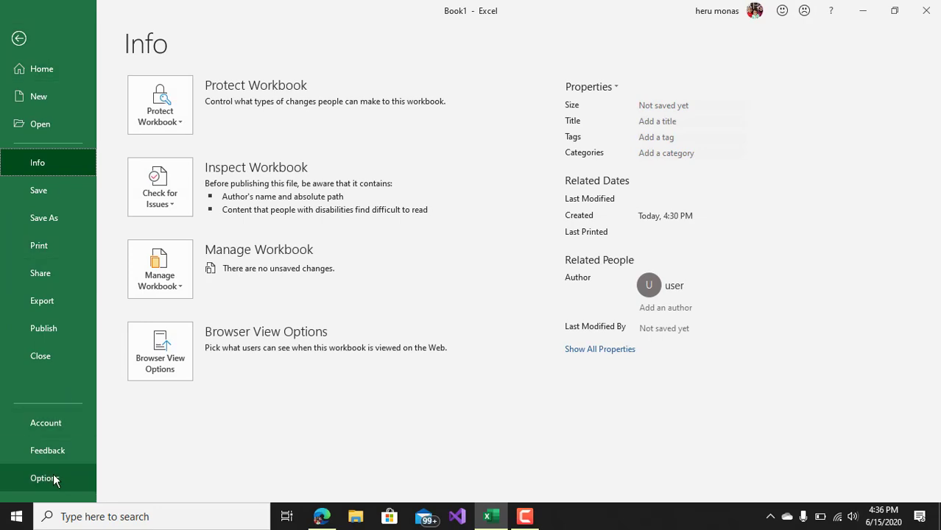
left_click(53, 479)
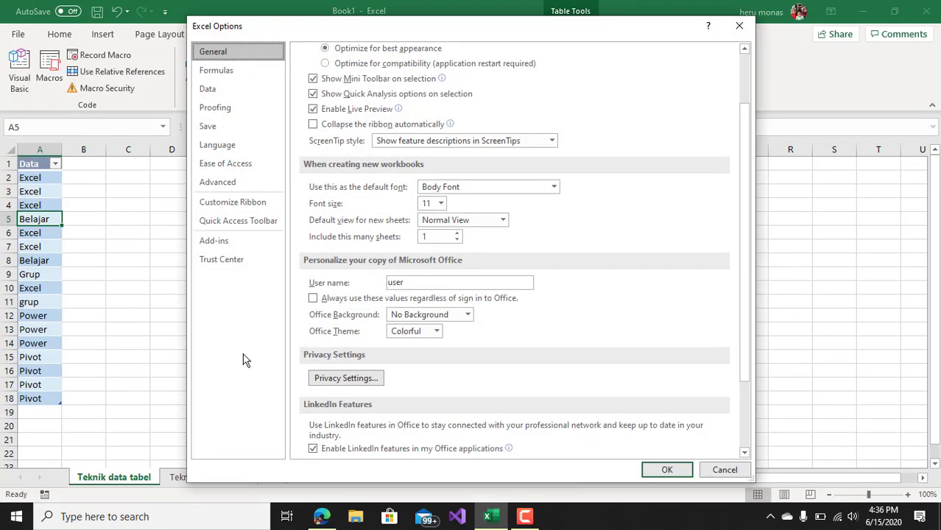
left_click(259, 205)
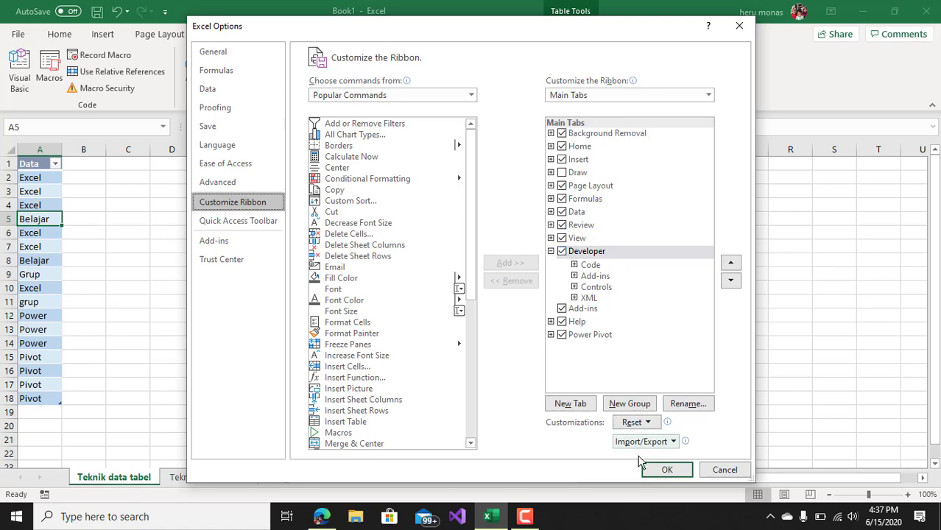
left_click(661, 468)
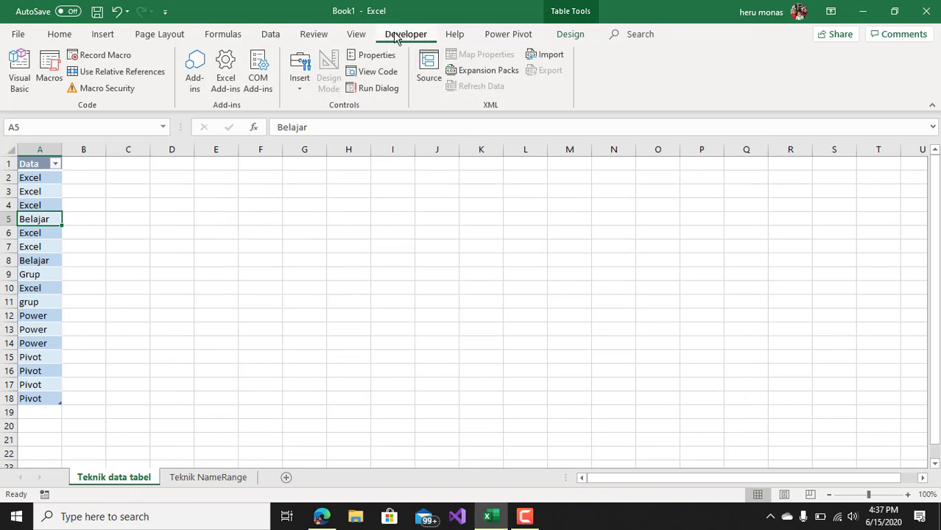
left_click(258, 81)
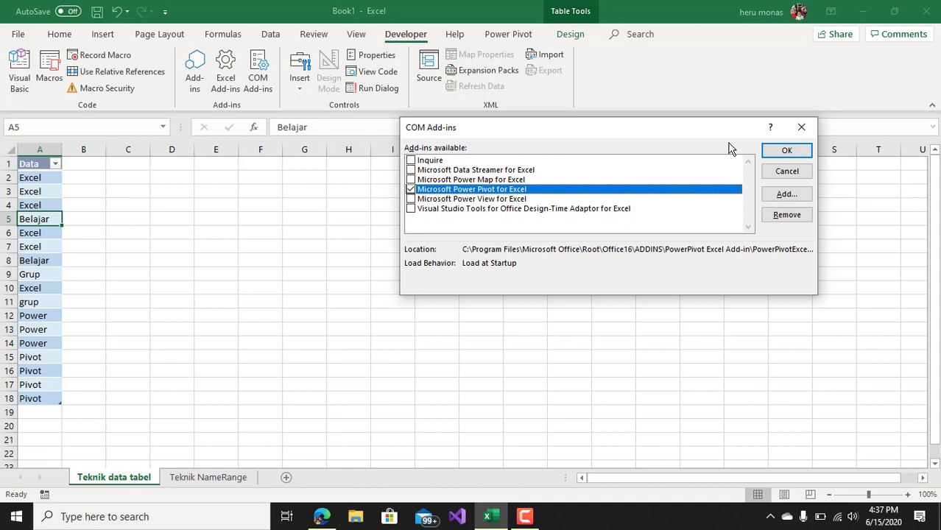
left_click(802, 128)
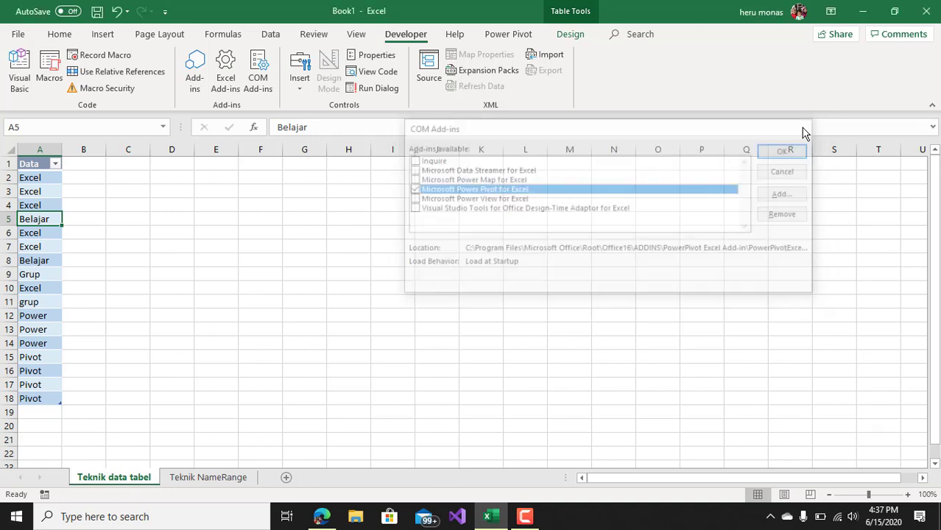
left_click(475, 259)
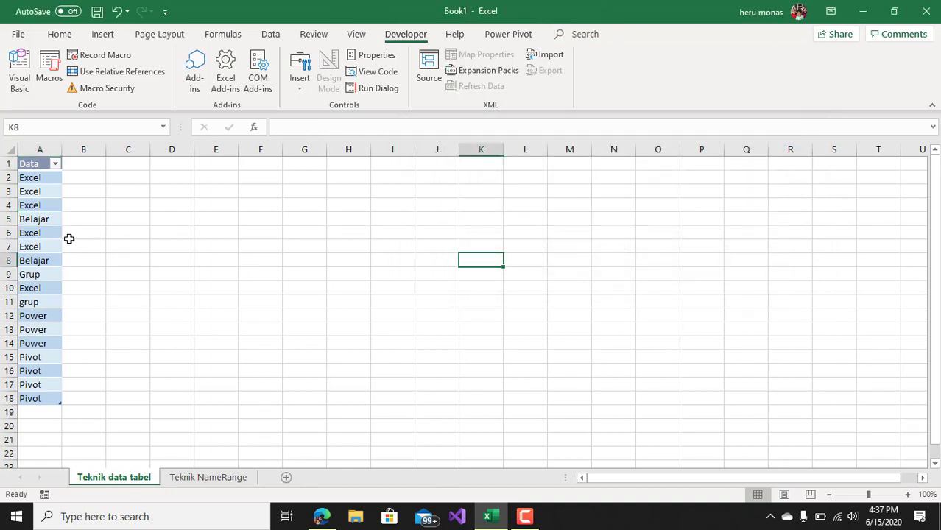
Load the column A table into the Power Query Editor and remove duplicates from its Data column
left_click(51, 239)
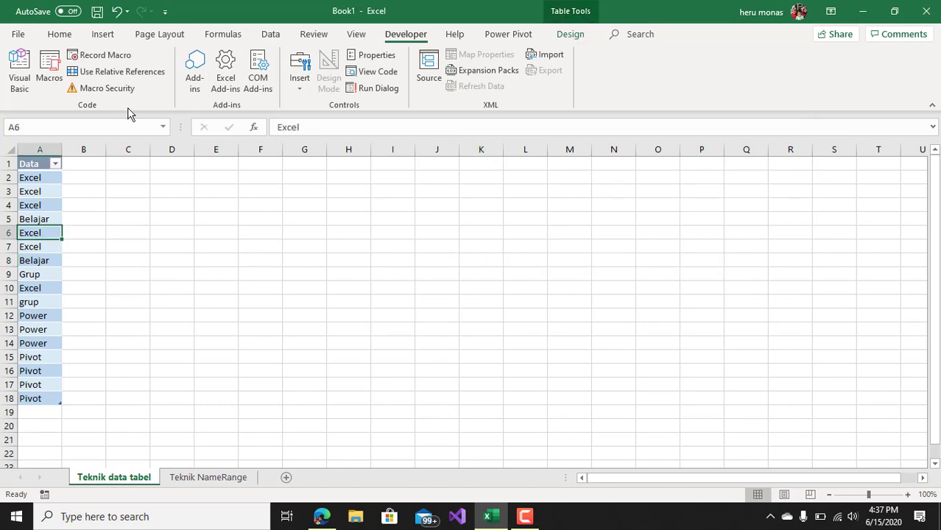
left_click(270, 37)
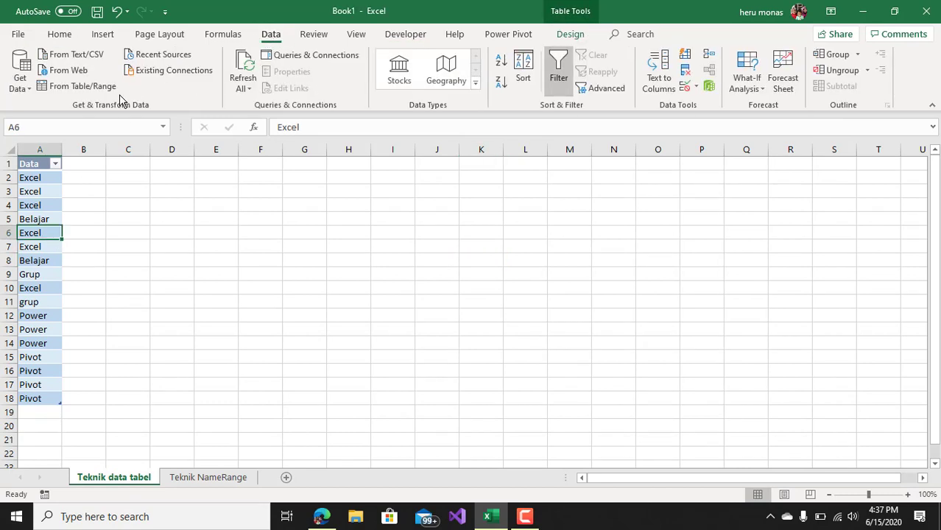
left_click(72, 93)
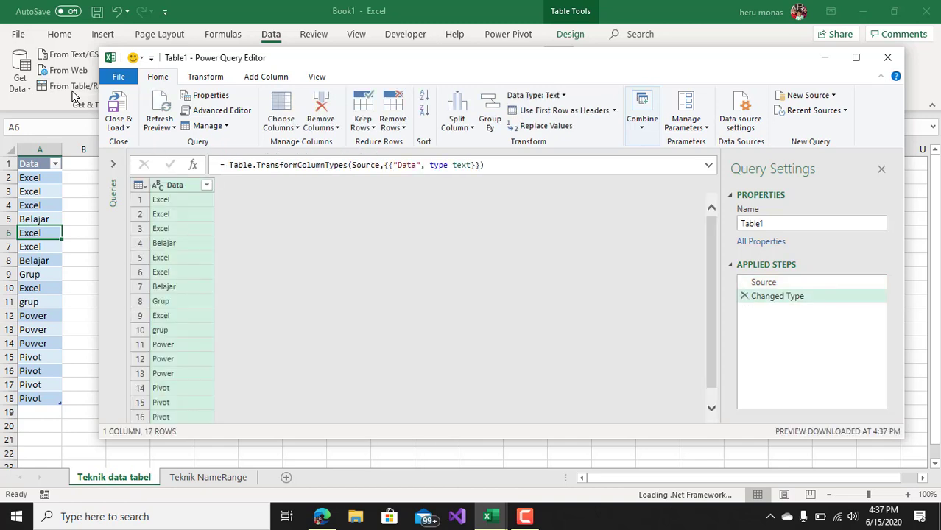
right_click(176, 189)
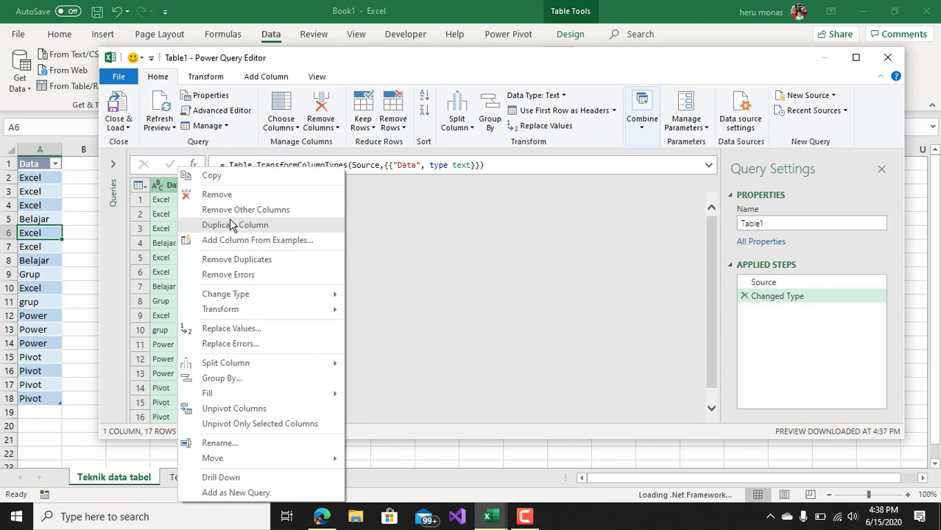
left_click(237, 259)
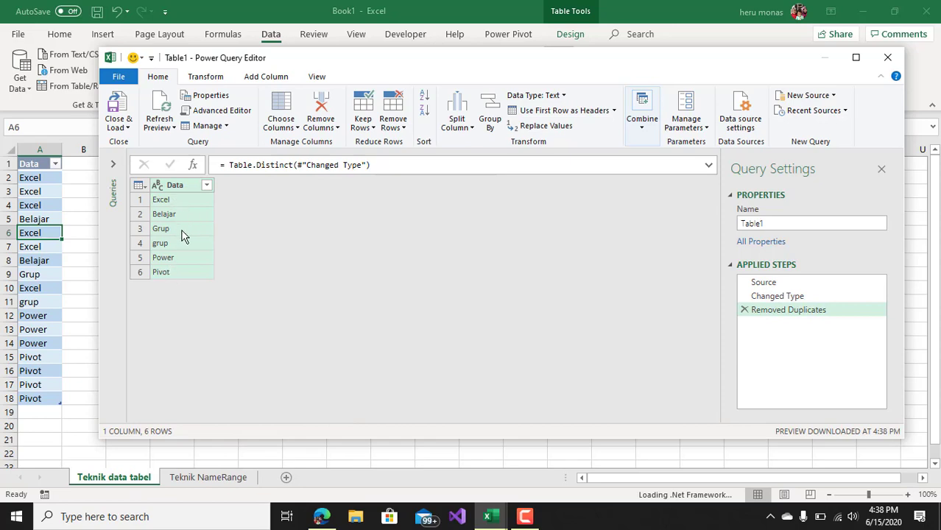
Load the query result as a table into the existing worksheet Teknik data tabel, starting at cell K1
left_click(125, 130)
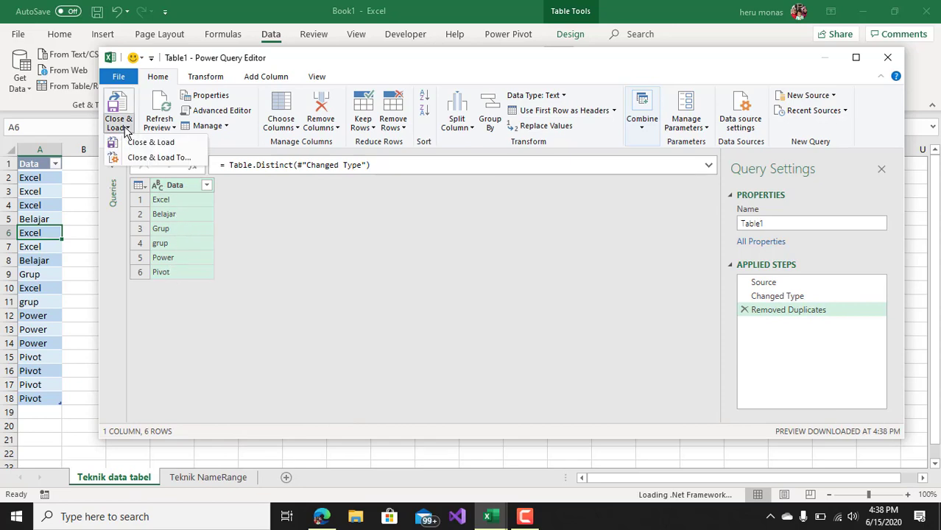
left_click(151, 159)
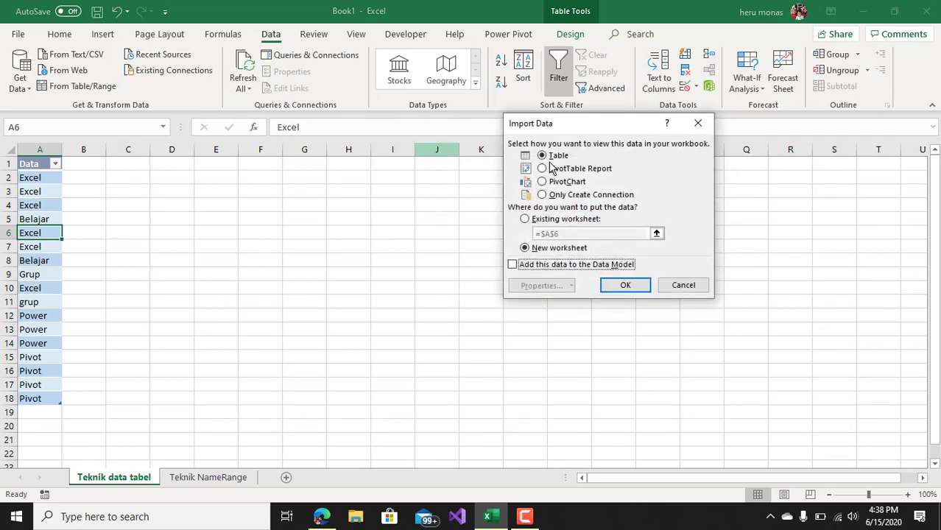
left_click(526, 218)
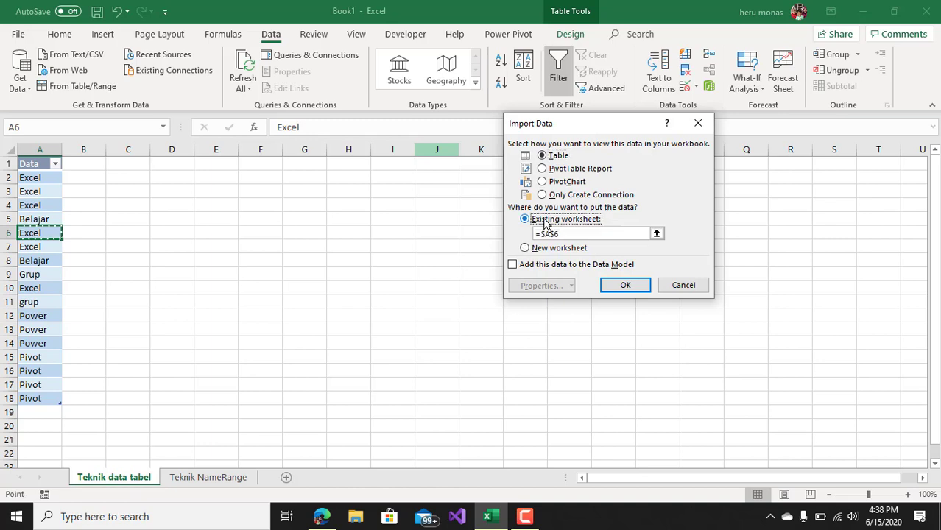
left_click(488, 163)
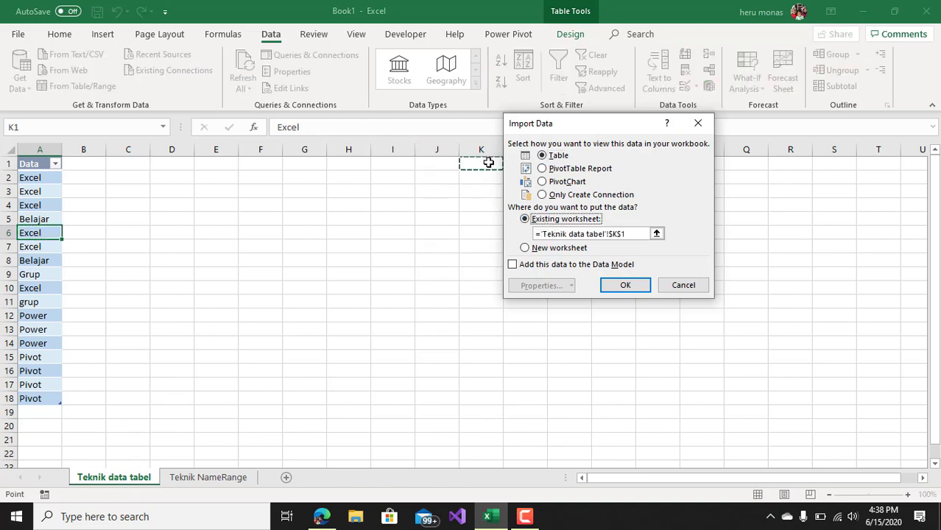
left_click(616, 287)
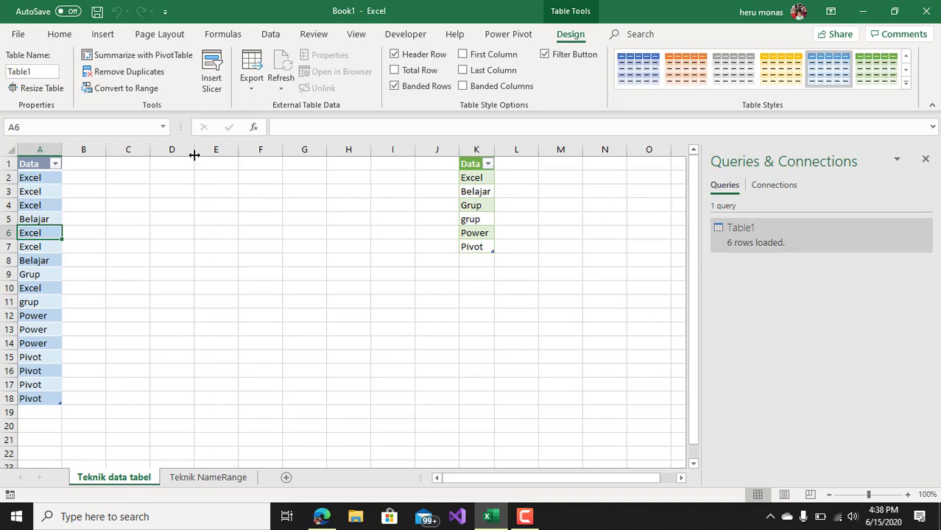
Widen column D and enter the heading "validation List" in cell D2
left_click_drag(195, 156, 224, 155)
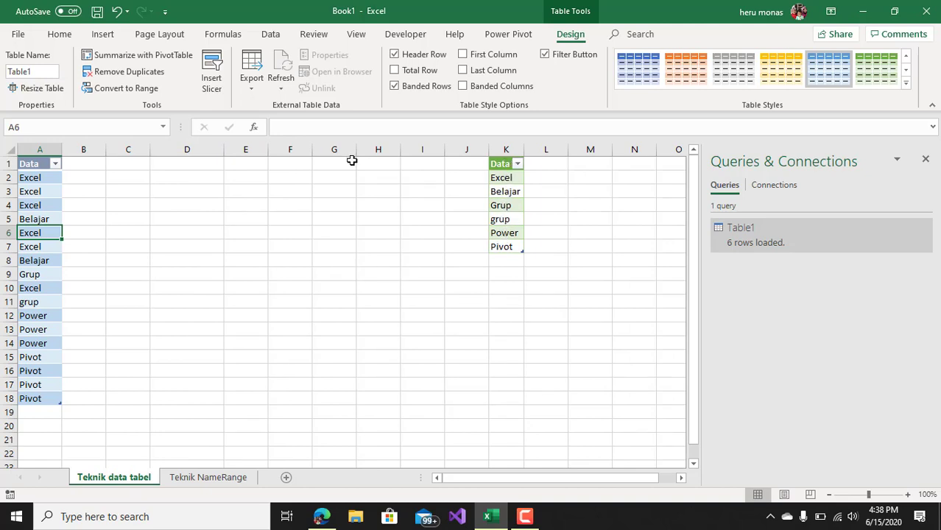
left_click(214, 175)
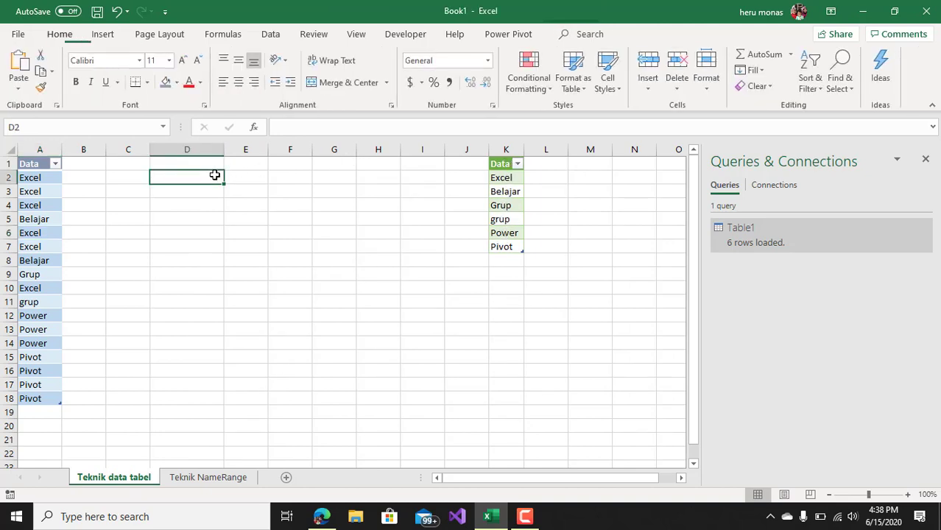
type("validation List")
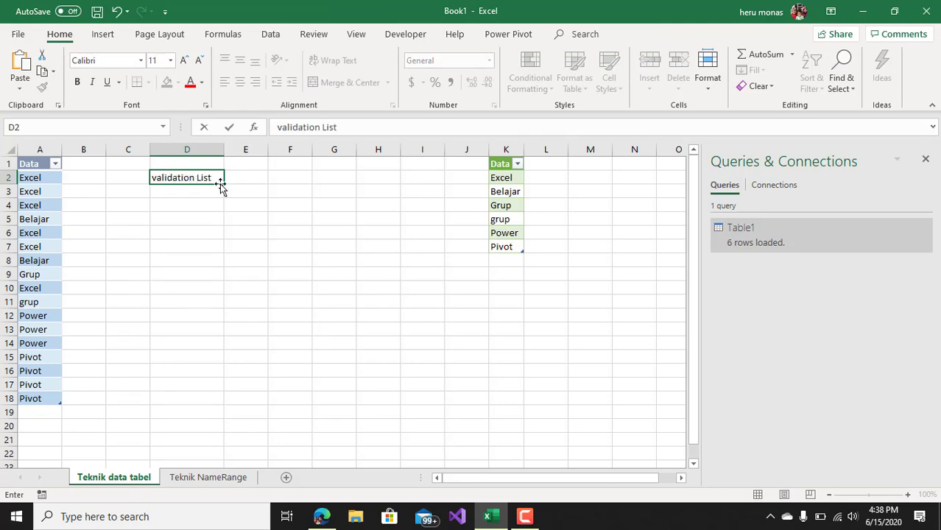
key("Return")
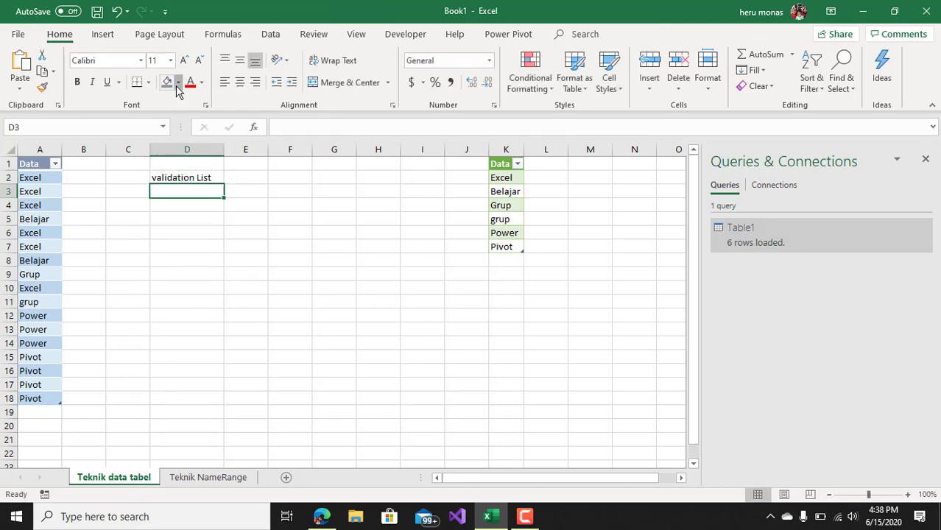
Fill cell D3 below the heading with yellow
left_click(177, 82)
left_click(200, 190)
left_click(237, 212)
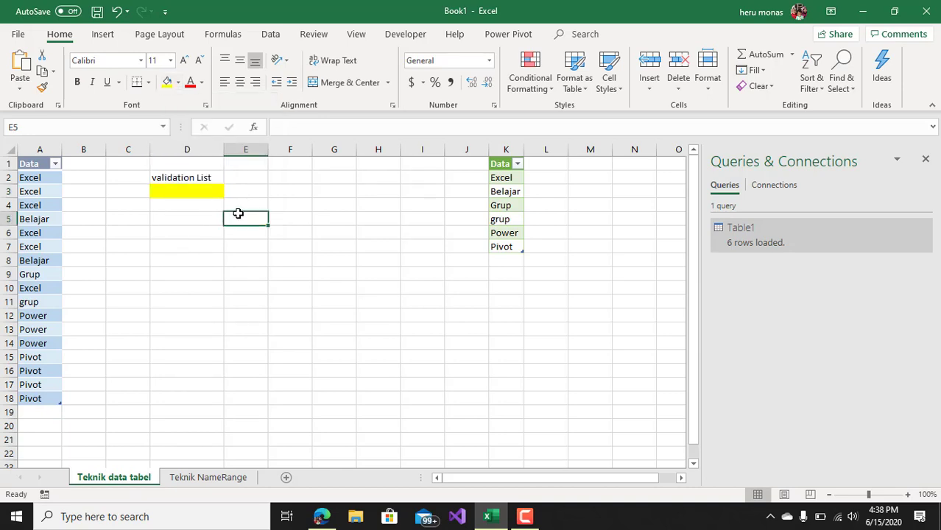
left_click(210, 191)
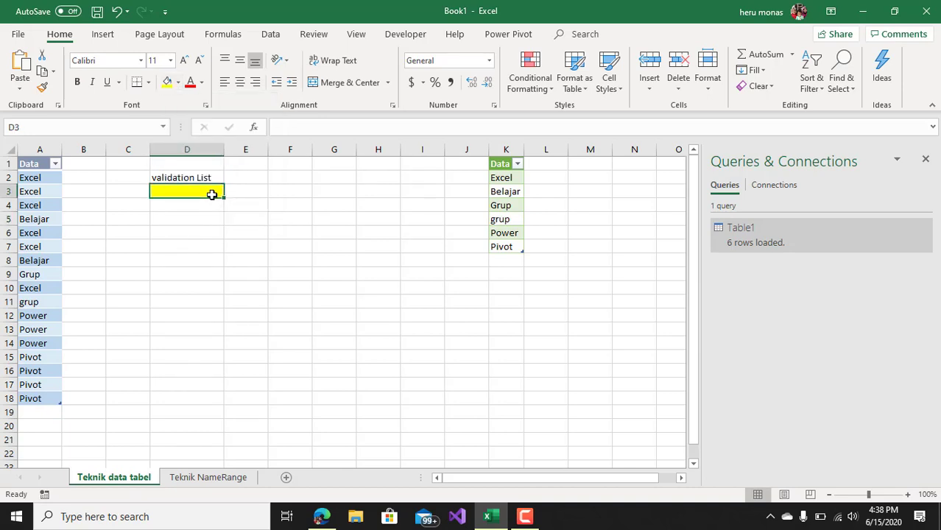
left_click(271, 34)
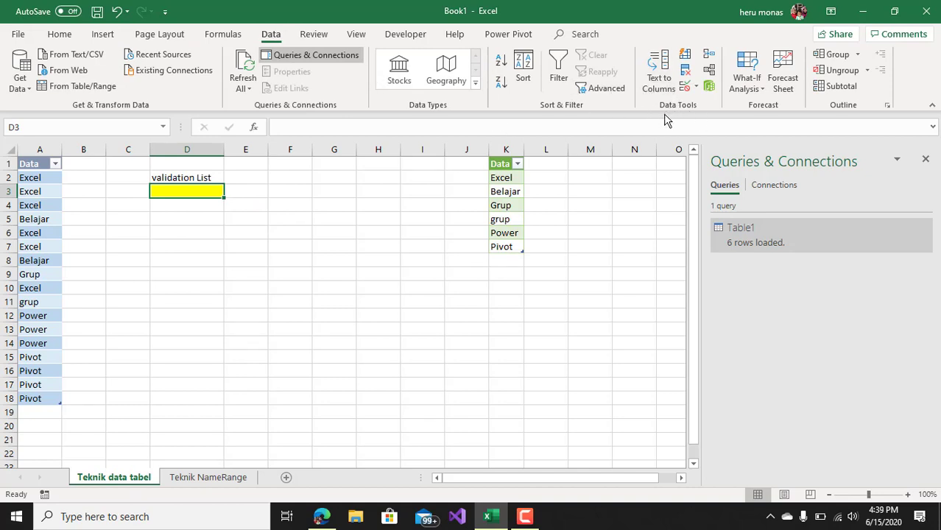
left_click(698, 88)
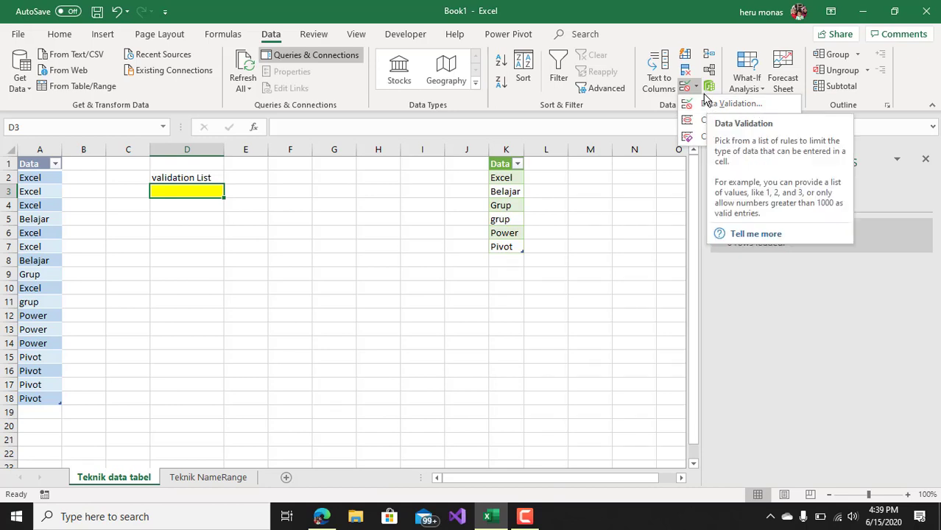
left_click(707, 106)
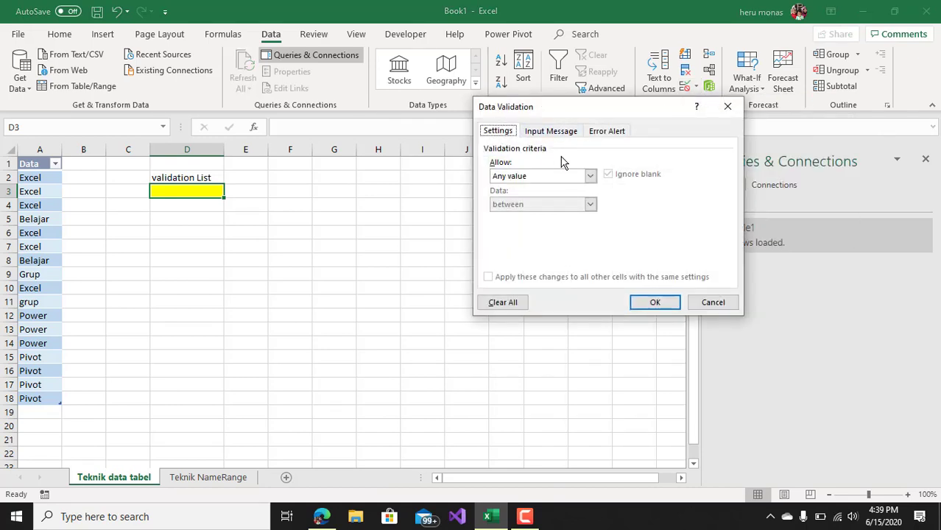
left_click(591, 178)
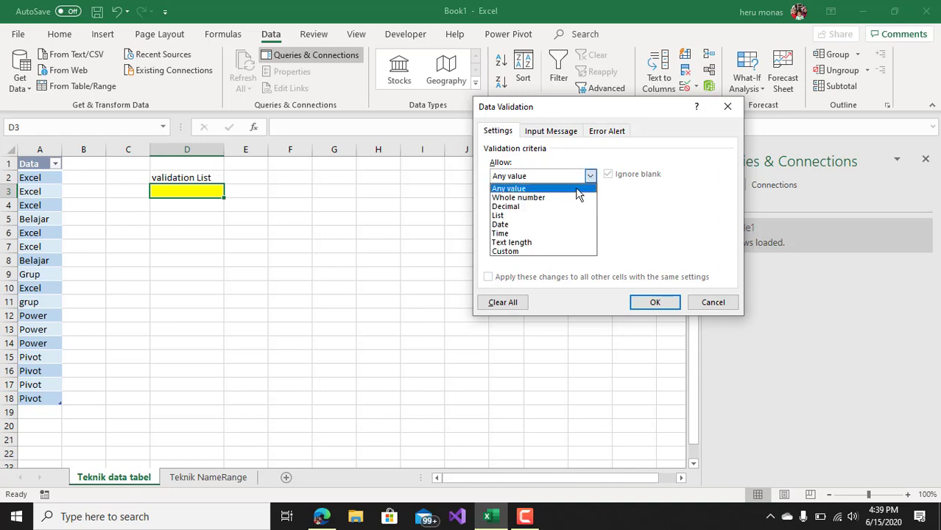
left_click(515, 216)
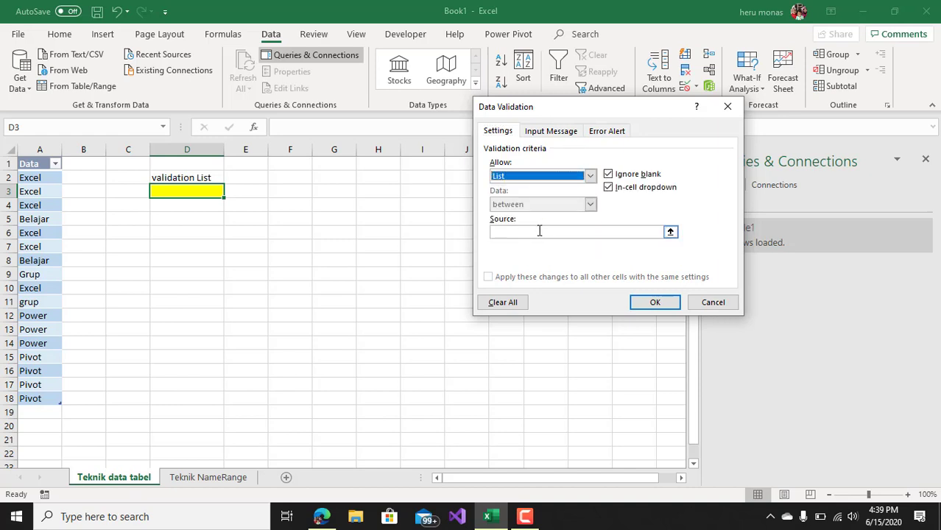
left_click(540, 231)
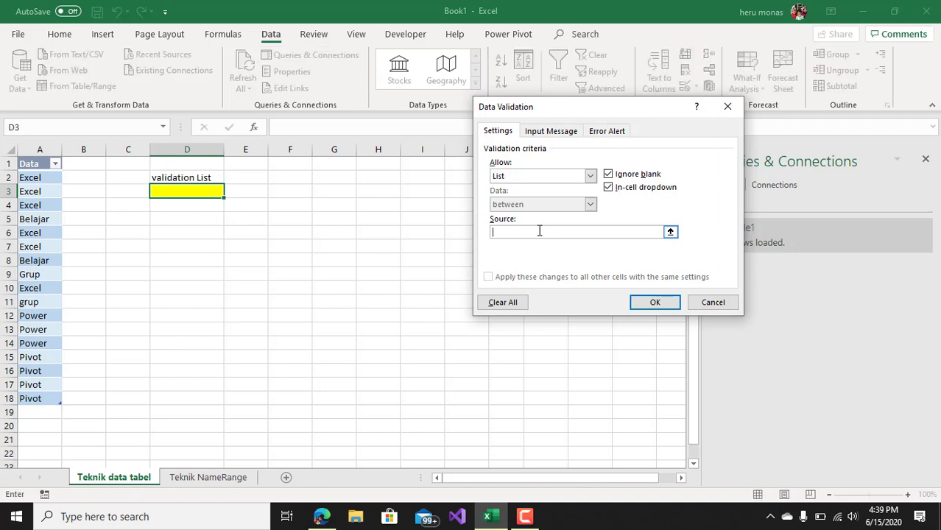
left_click(713, 302)
left_click(549, 281)
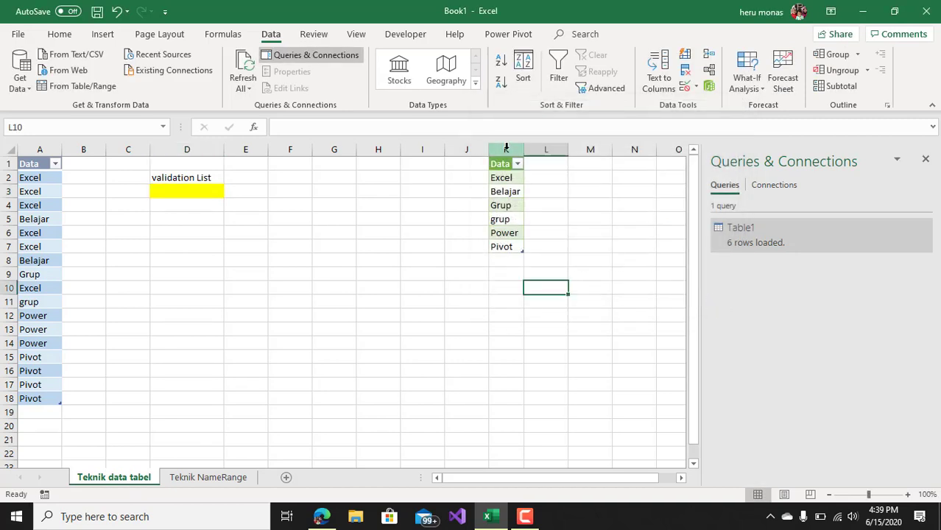
left_click(412, 248)
left_click(291, 242)
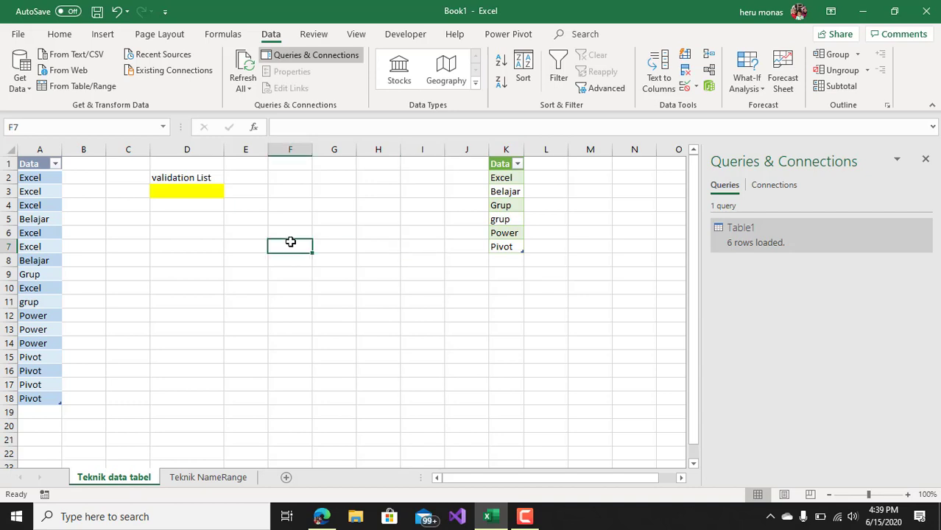
left_click(398, 245)
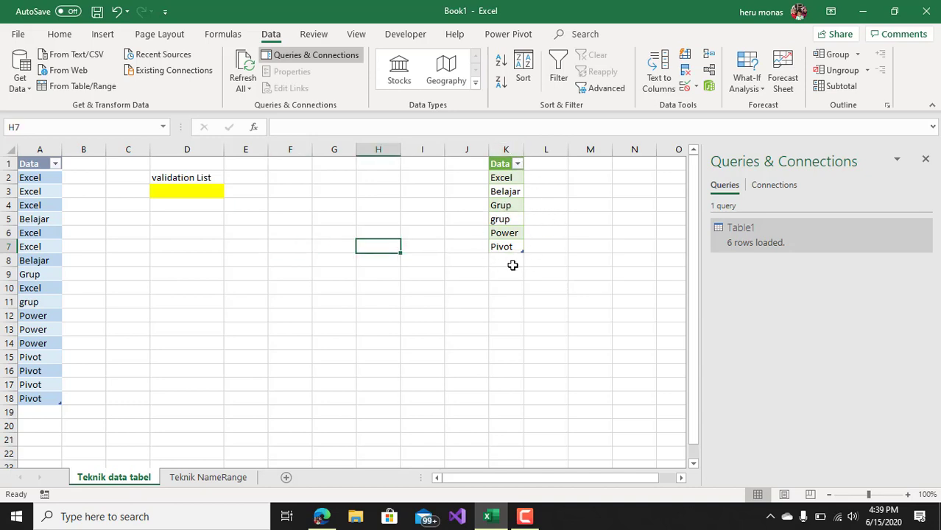
Name the data cells of the query result table in column K SumberDataValidation1
left_click(505, 206)
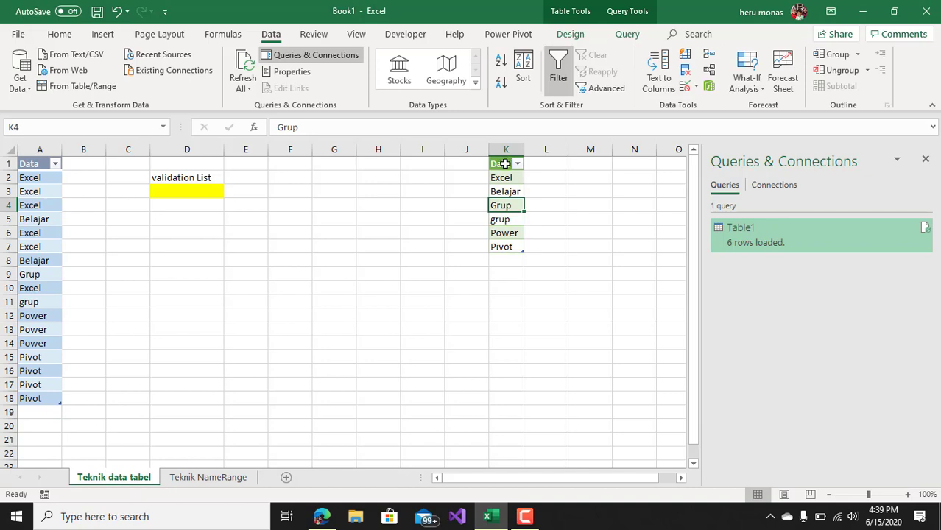
left_click(505, 159)
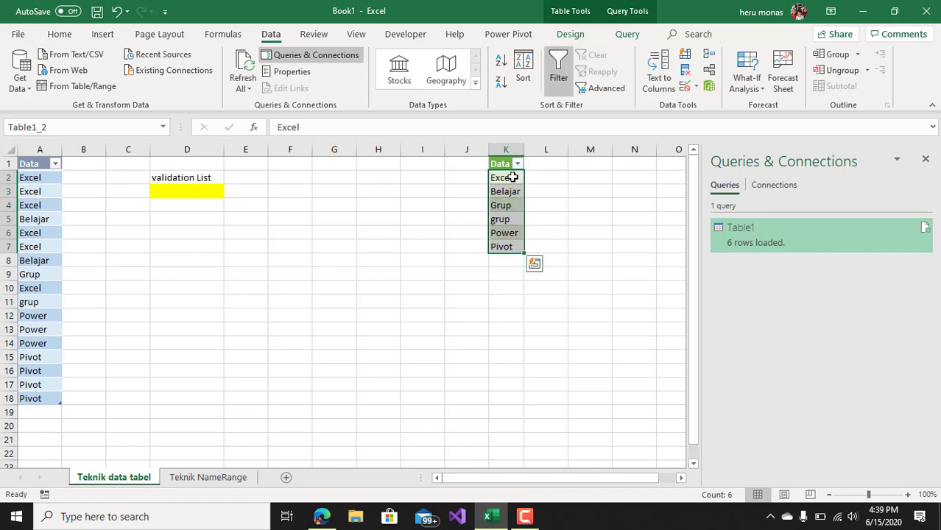
left_click(76, 126)
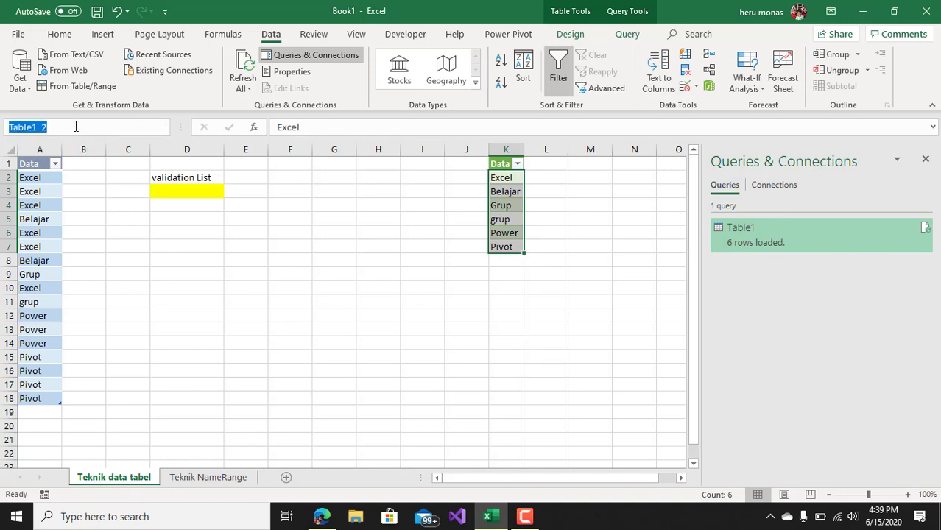
type("SumberData")
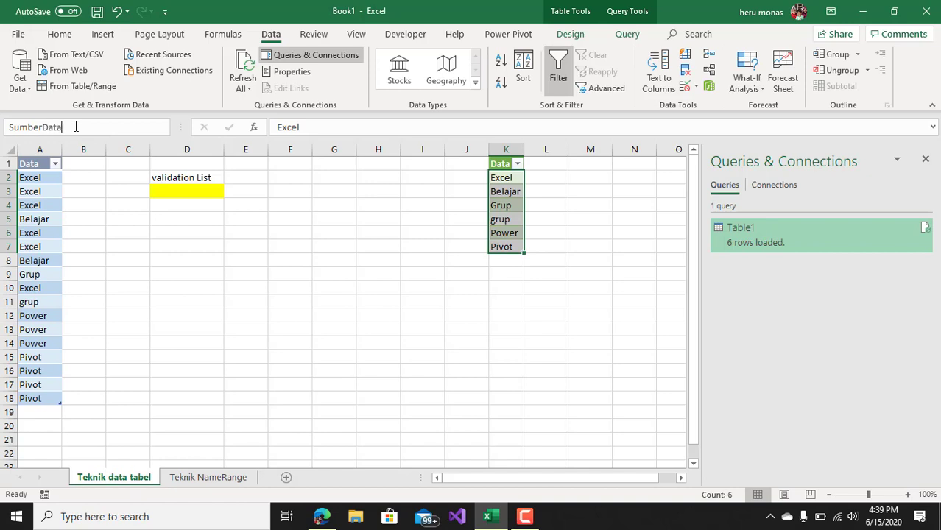
type("Validation1")
key("Return")
left_click(343, 204)
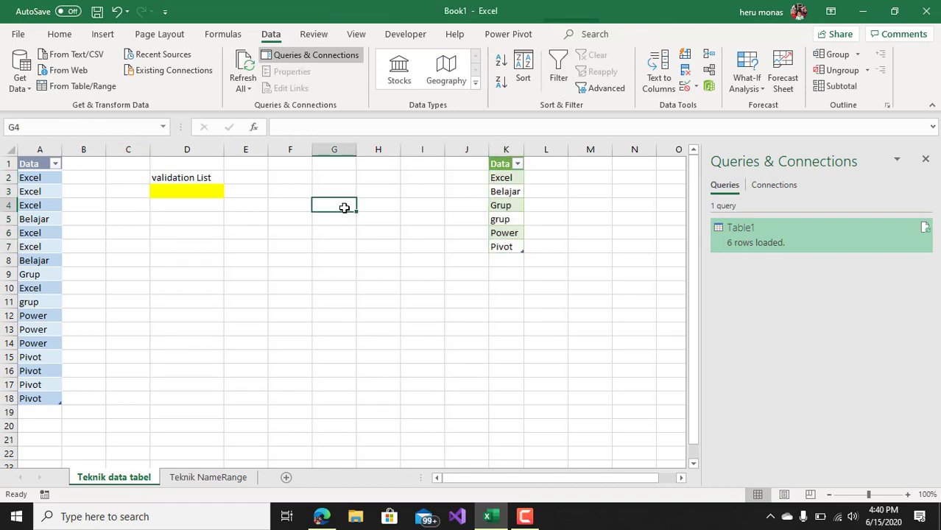
left_click(340, 287)
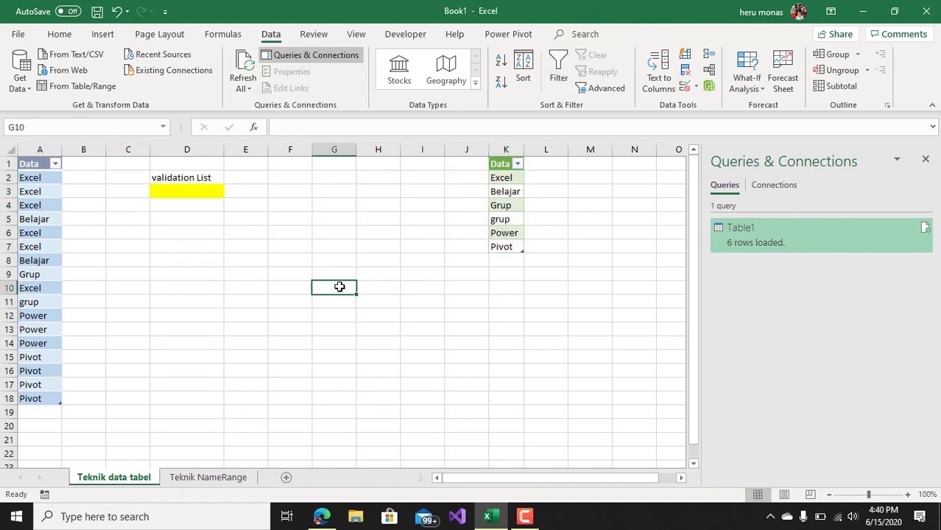
Go to the named range SumberDataValidation1 to check which cells it covers
left_click(165, 127)
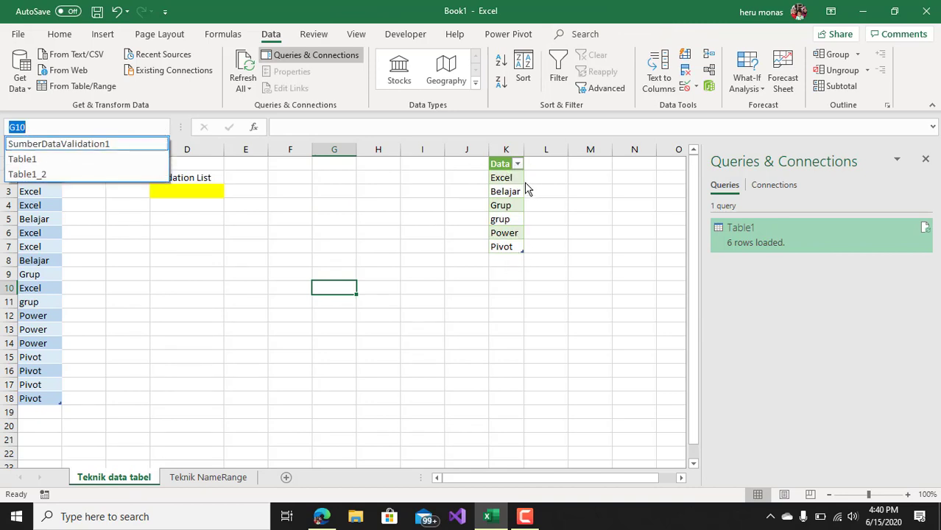
left_click(133, 145)
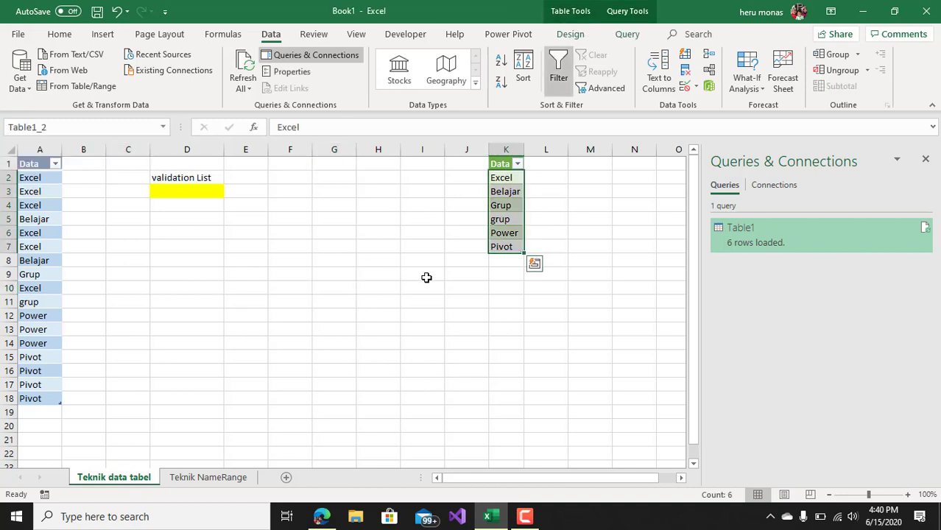
left_click(441, 278)
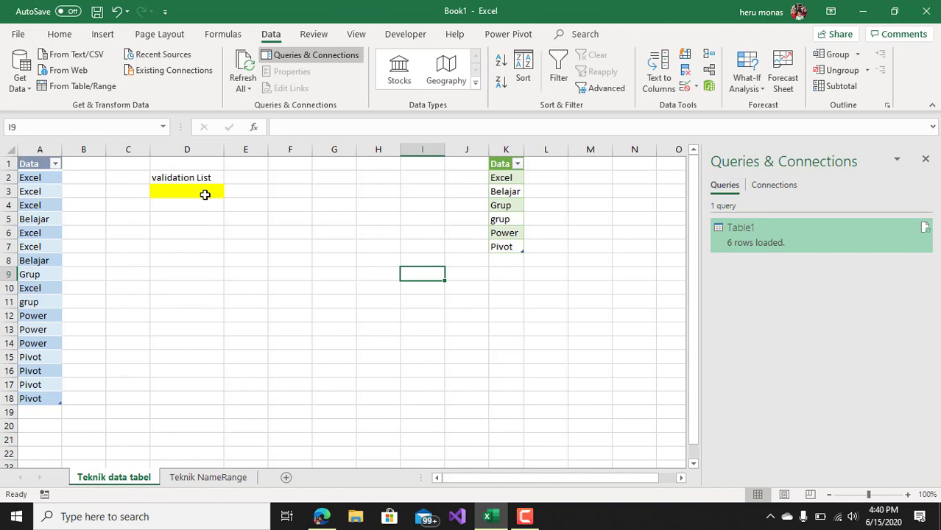
Apply list-type data validation to the yellow cell D3 with =SumberDataValidation1 as its source
left_click(205, 195)
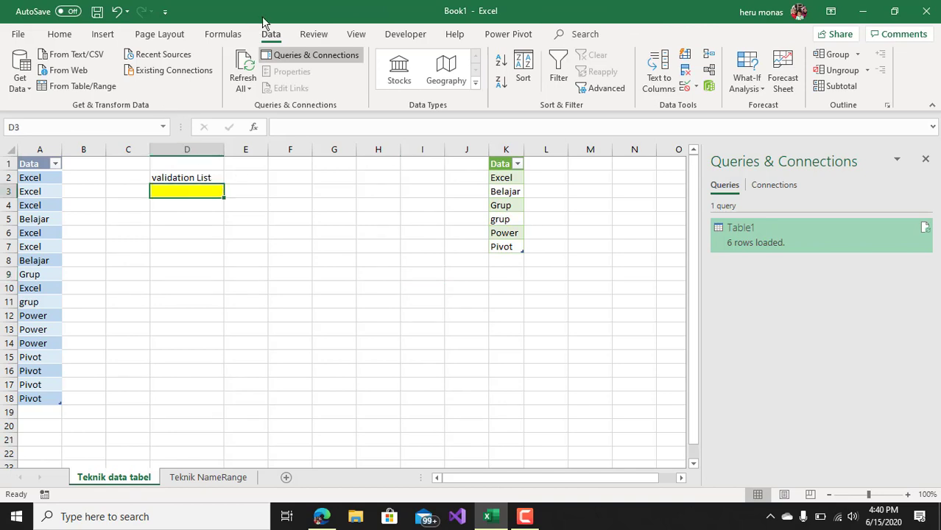
left_click(696, 88)
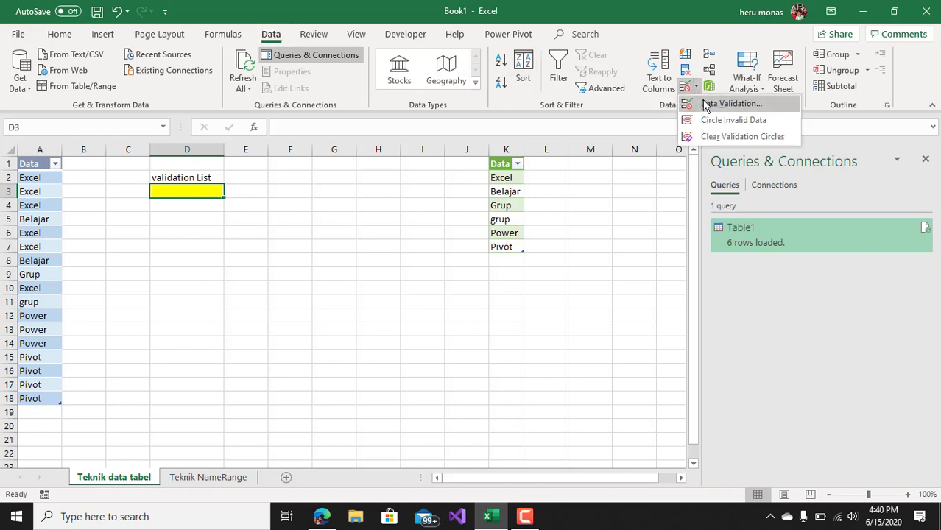
left_click(703, 100)
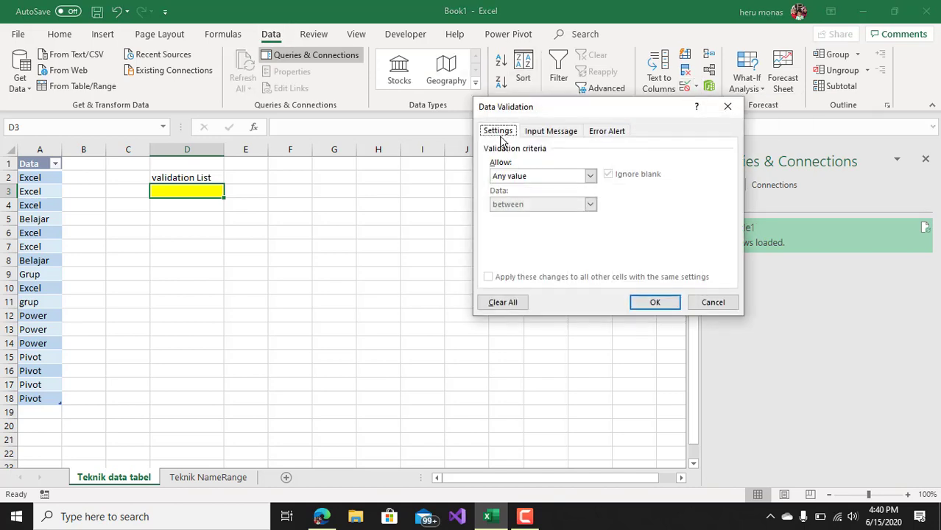
left_click(590, 177)
left_click(550, 215)
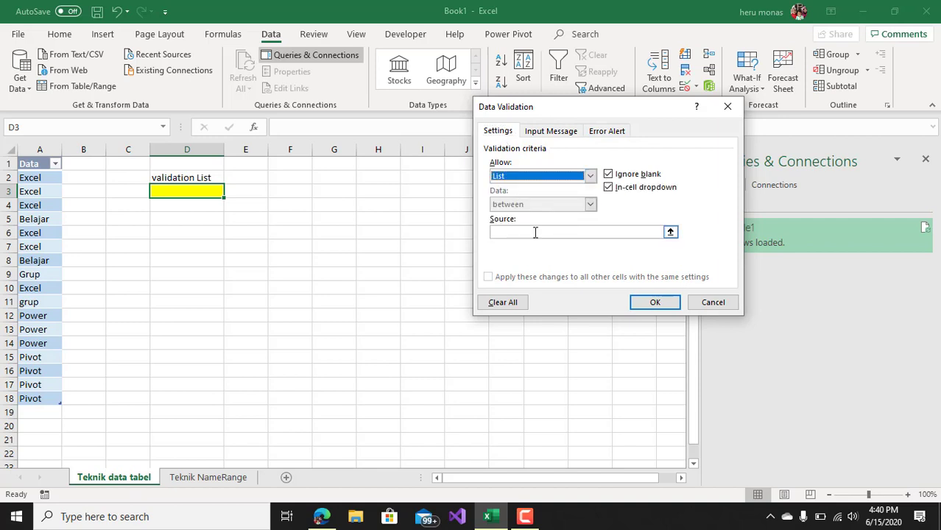
left_click(535, 232)
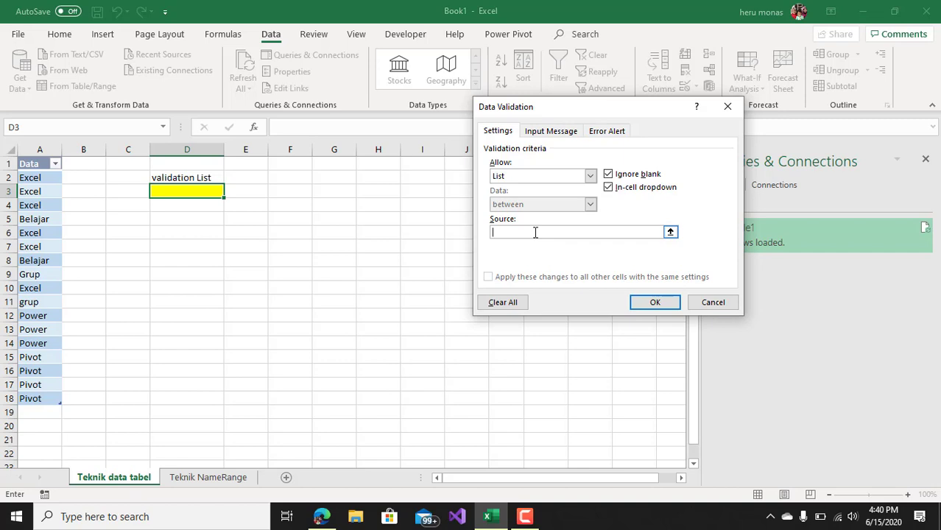
key("XF86AudioLowerVolume")
key("F3")
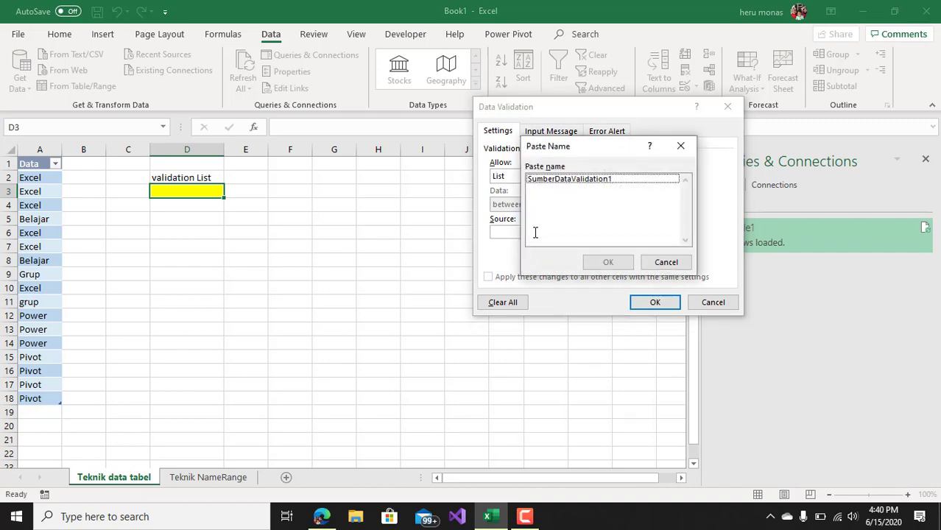
left_click(589, 181)
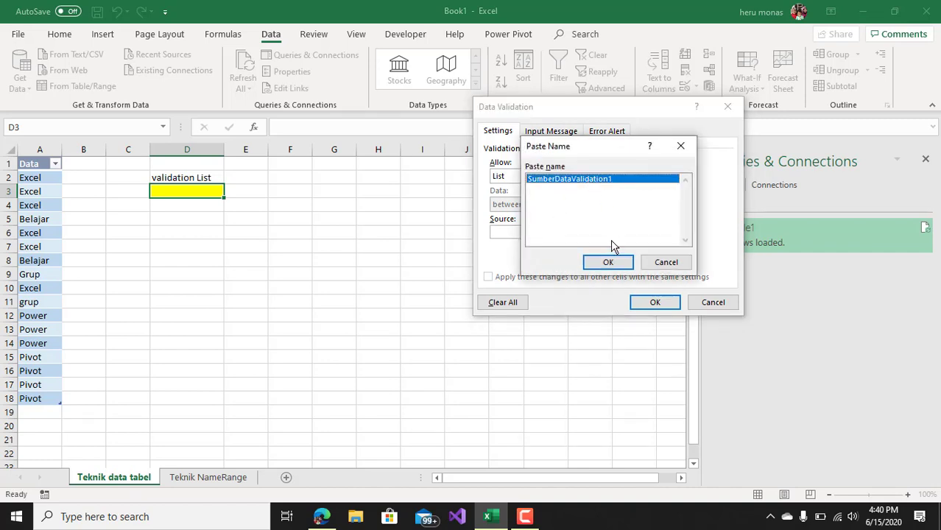
left_click(609, 262)
left_click(646, 302)
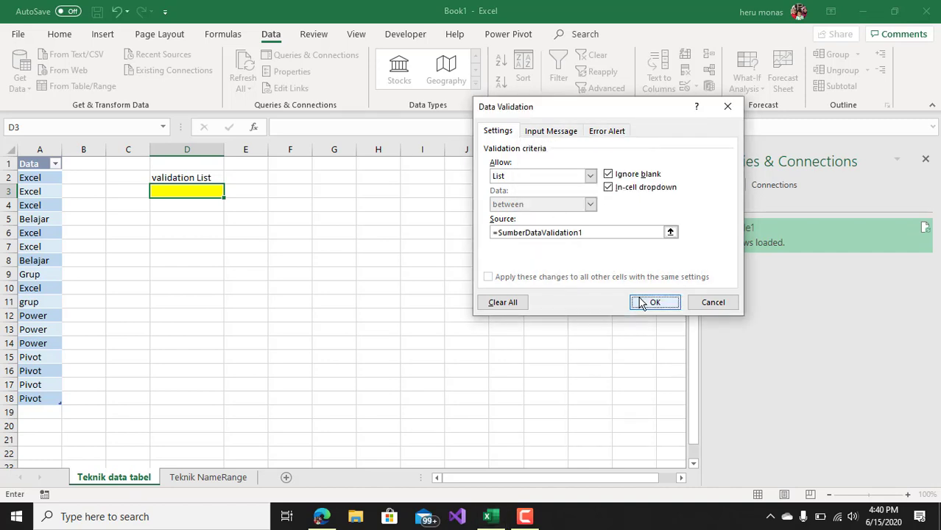
Inspect the entries in cell D3's drop-down list without choosing one, and select empty cell A19 below the column A table
left_click(258, 218)
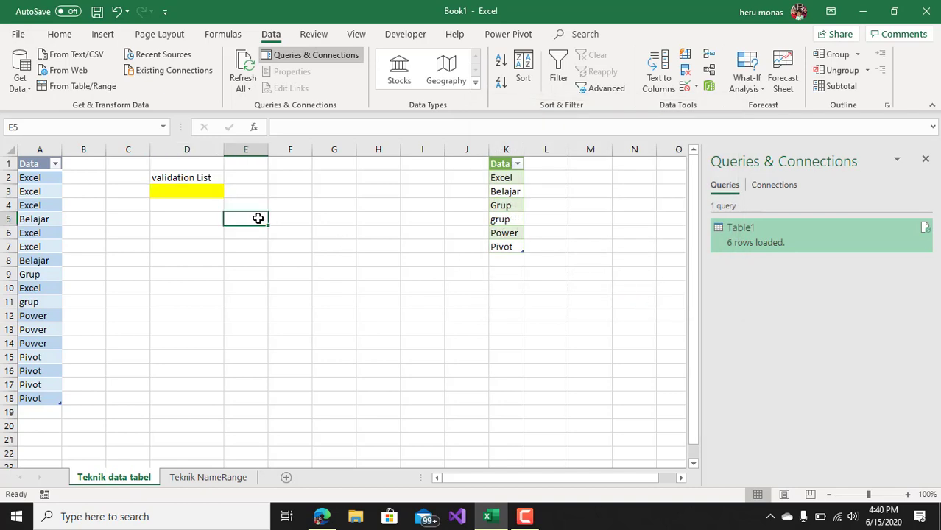
left_click(218, 194)
left_click(231, 193)
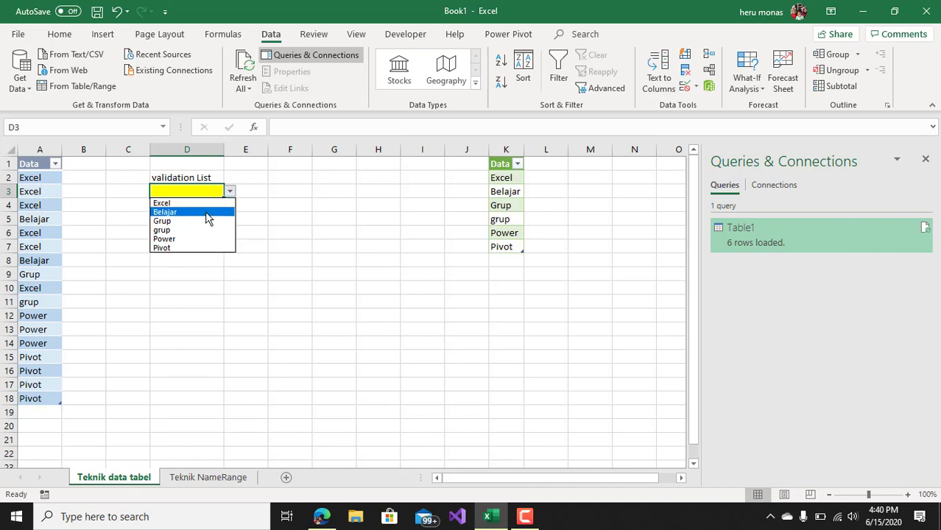
left_click(49, 412)
left_click(49, 412)
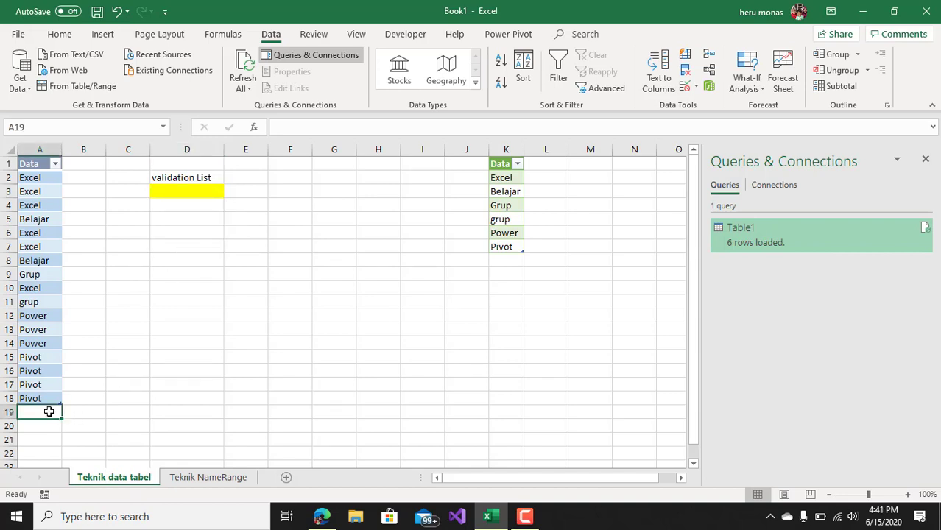
Add the entry Query to cells A19 and A20 below the column A table, and refresh all queries
type("Query")
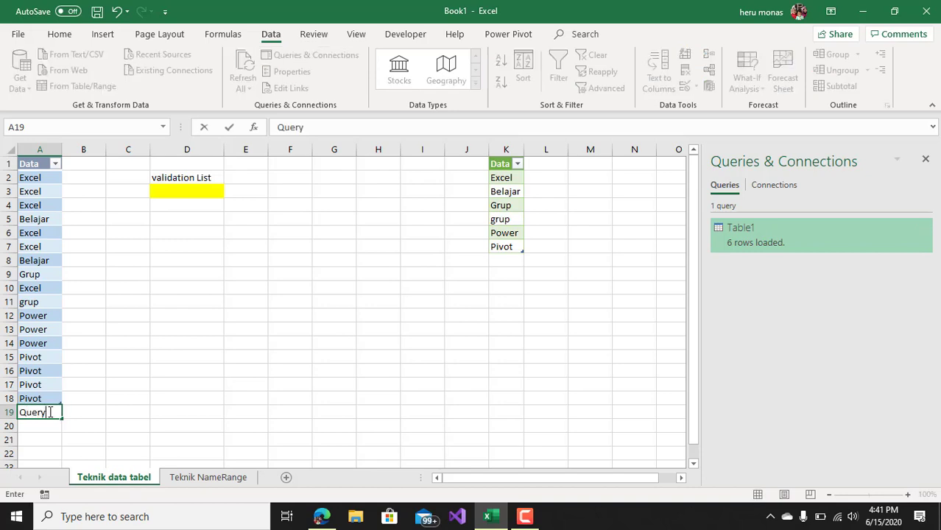
key("Return")
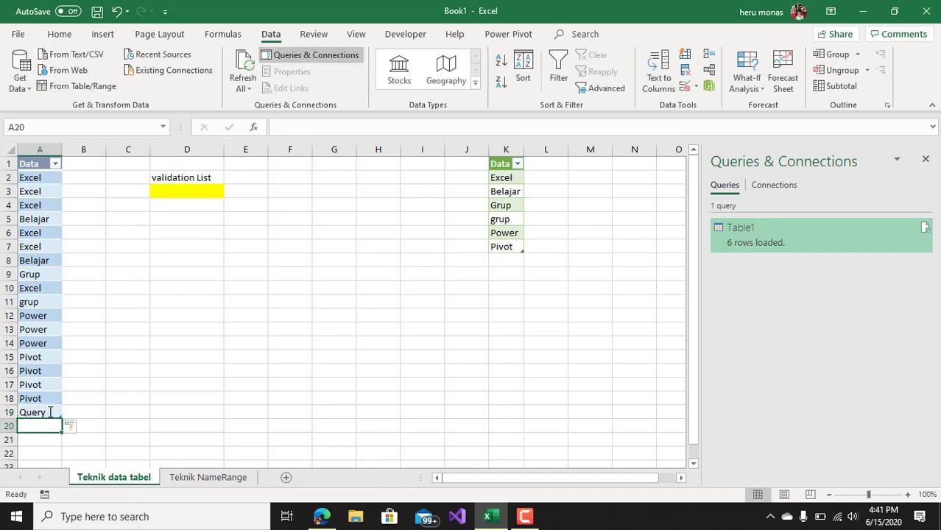
type("Query")
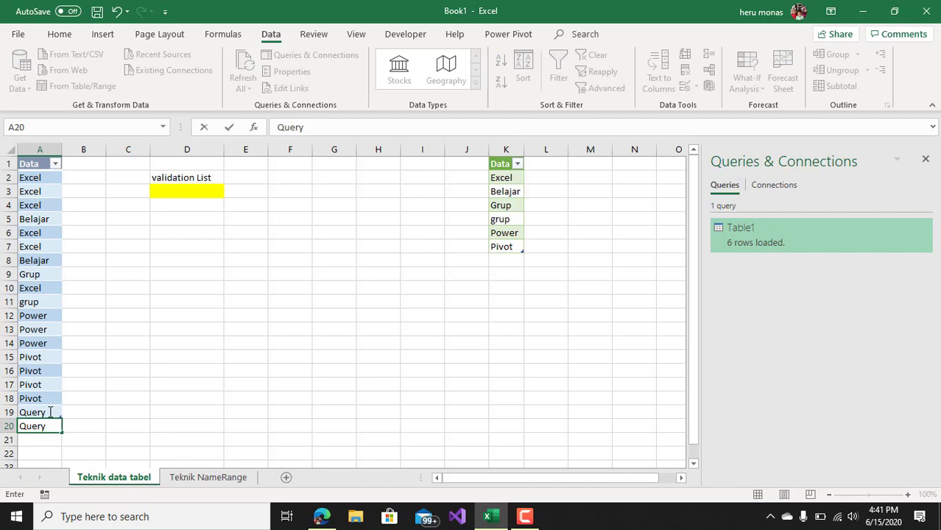
key("Return")
left_click(156, 316)
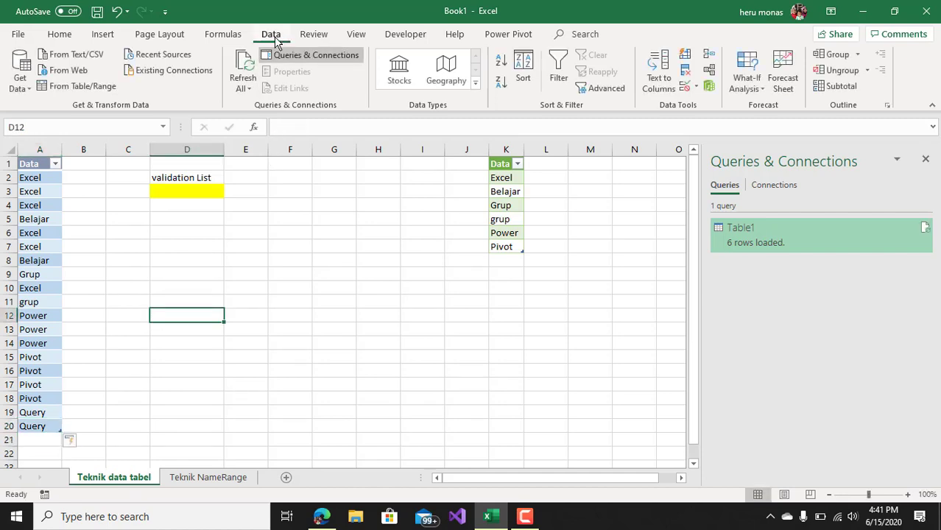
left_click(244, 72)
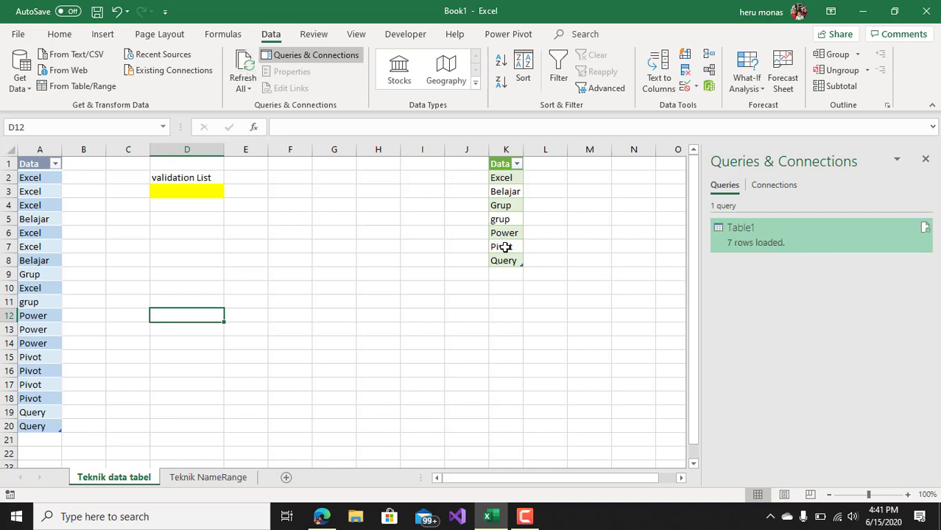
Inspect cell D3's drop-down list for the entry Query without choosing one
left_click(214, 189)
left_click(228, 194)
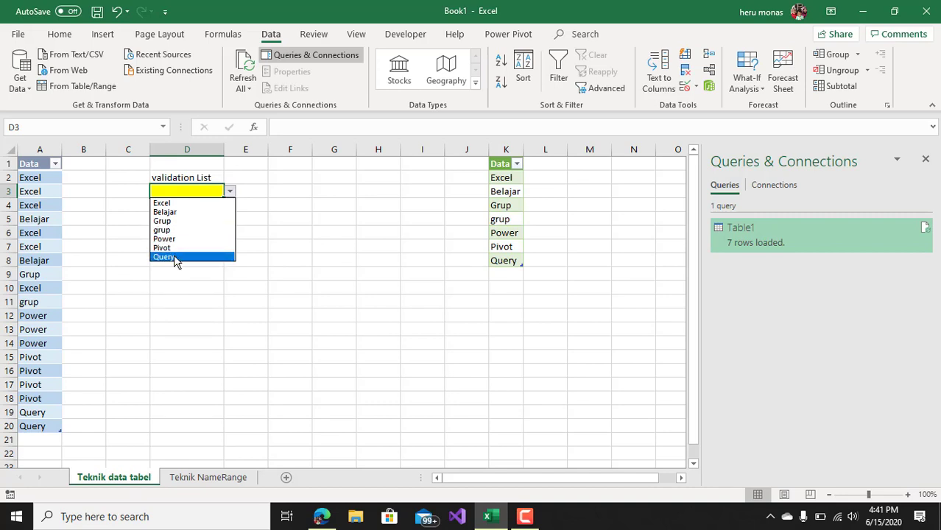
key("Escape")
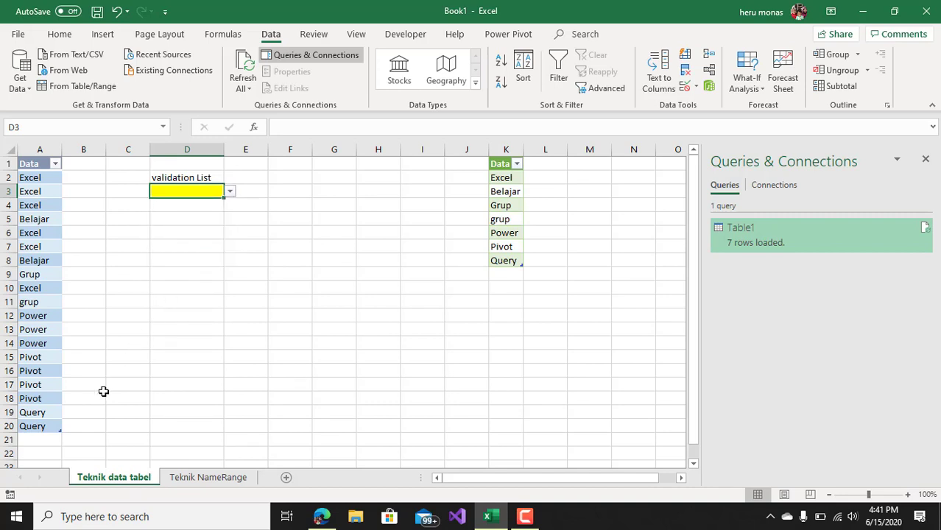
Enter the same first name in cells A21 and A22 below the column A table, and refresh all queries
left_click(48, 440)
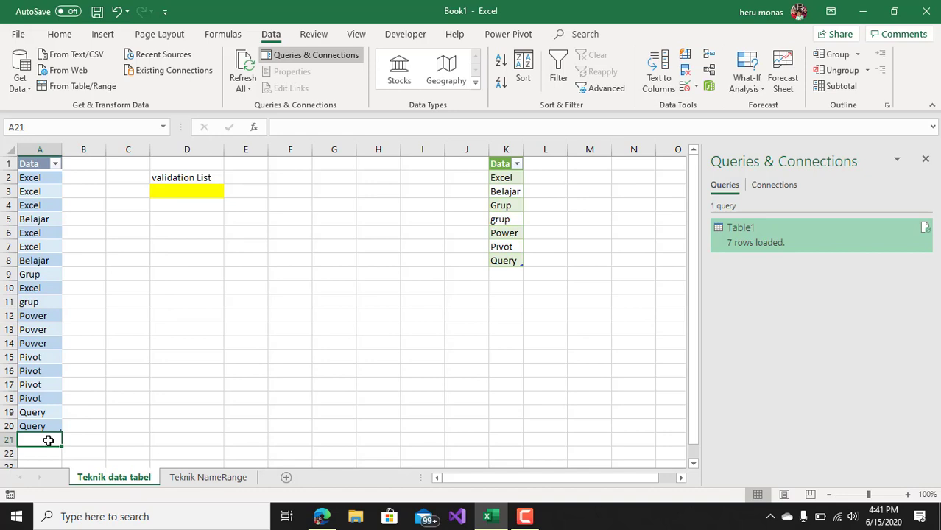
type("heru")
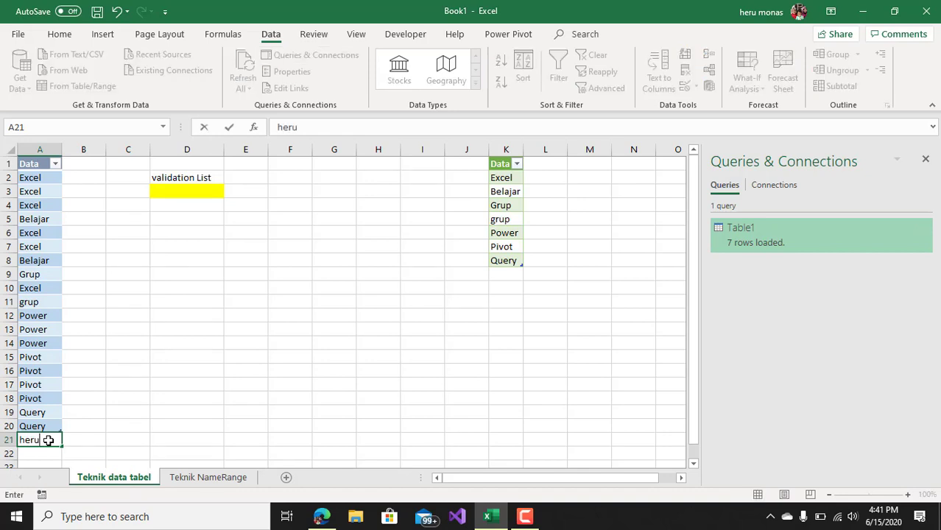
key("Return")
type("heru")
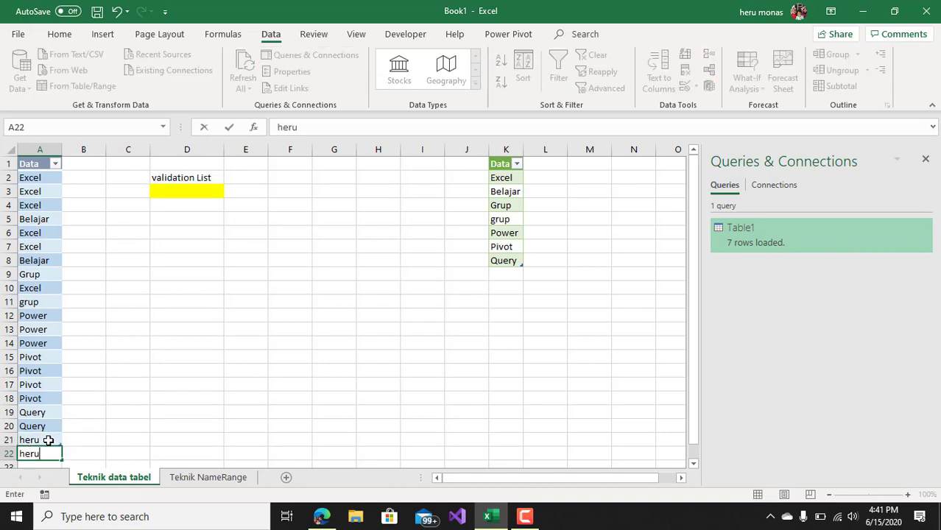
left_click(143, 413)
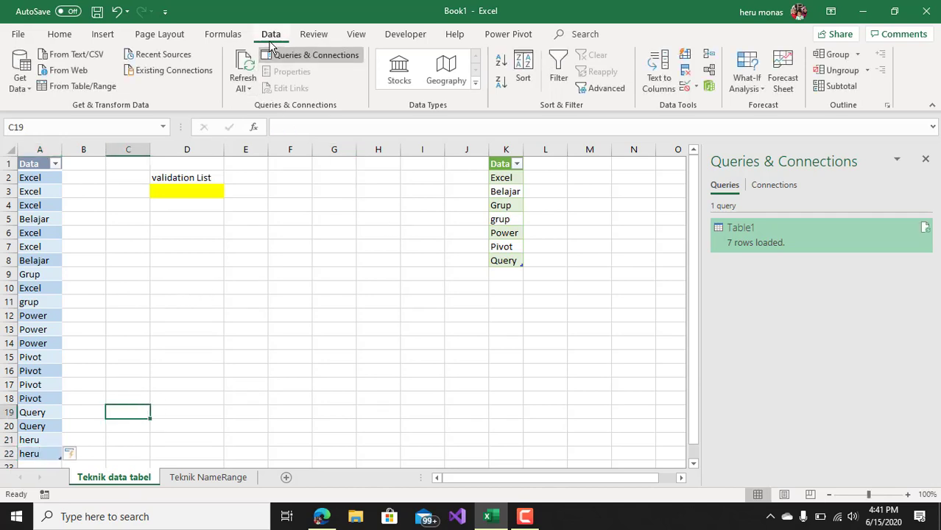
left_click(250, 62)
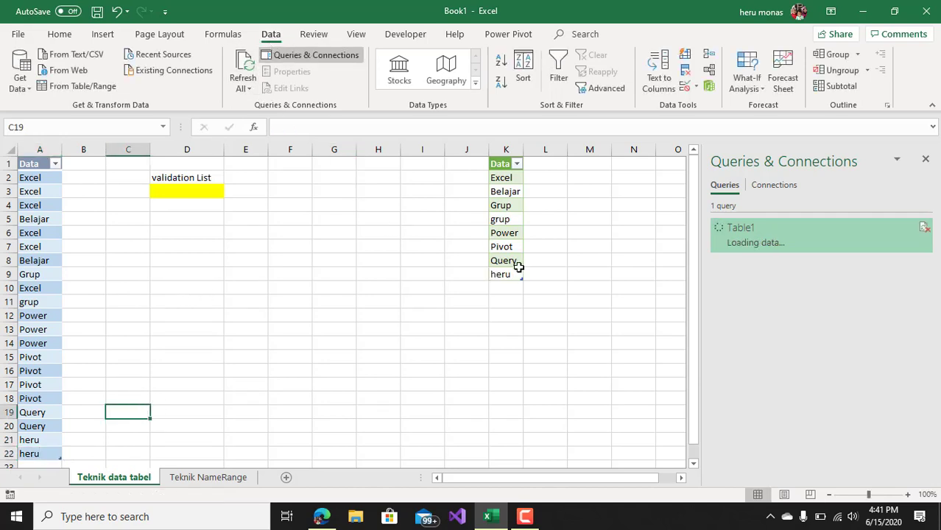
Check cell D3's drop-down list for the newly added first name, leaving the cell empty
left_click(209, 190)
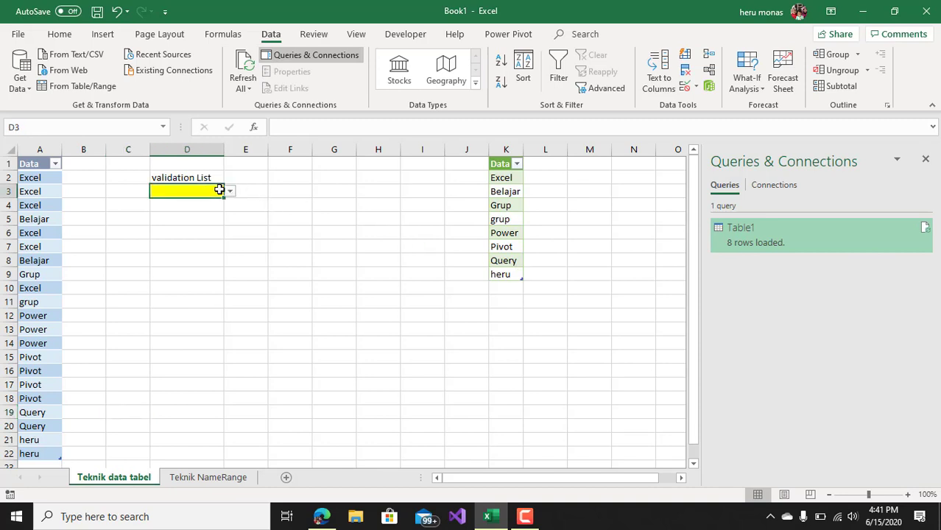
left_click(229, 191)
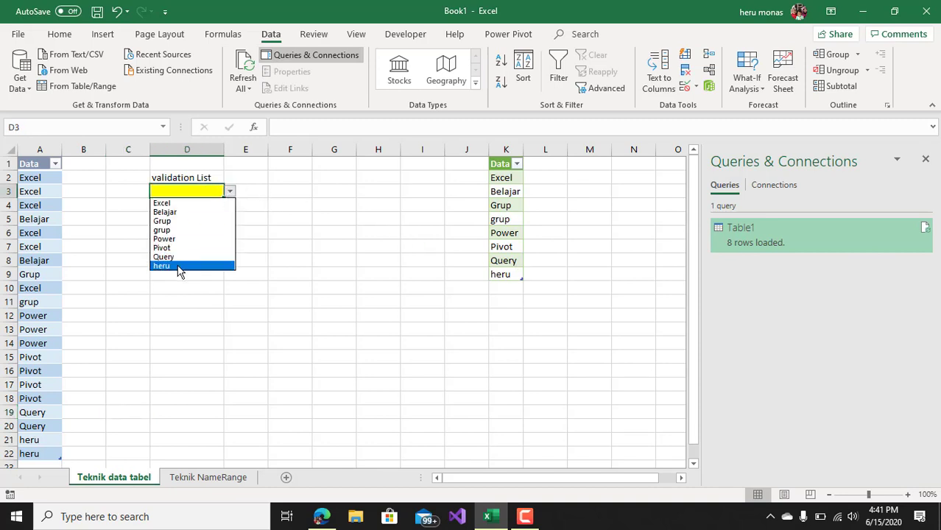
left_click(265, 287)
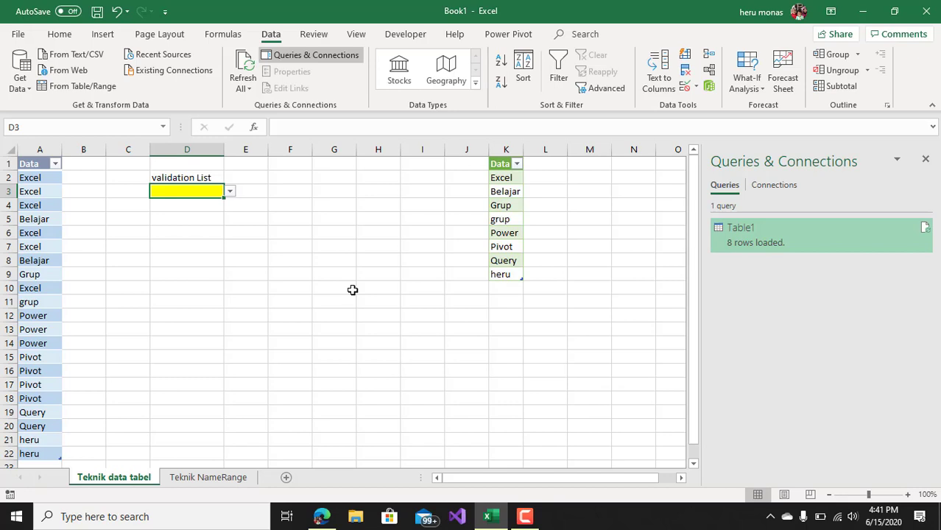
left_click(525, 517)
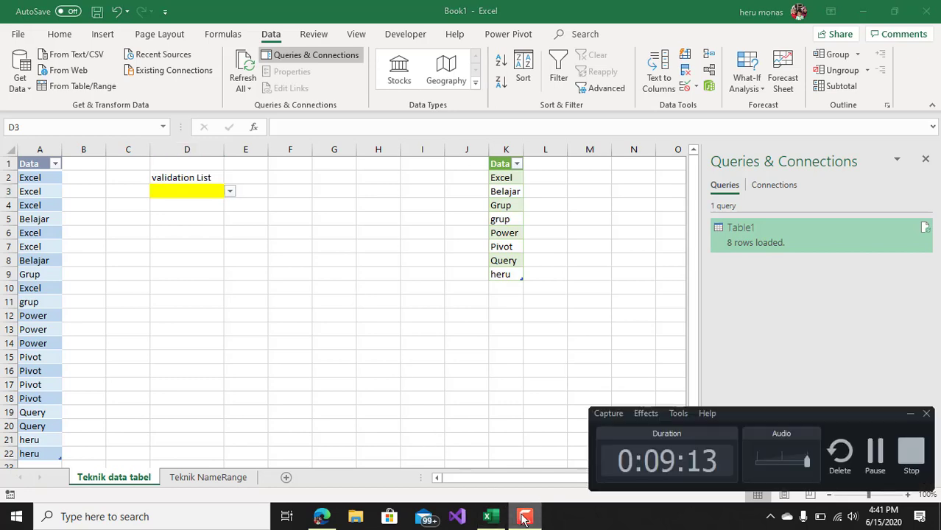
left_click(524, 517)
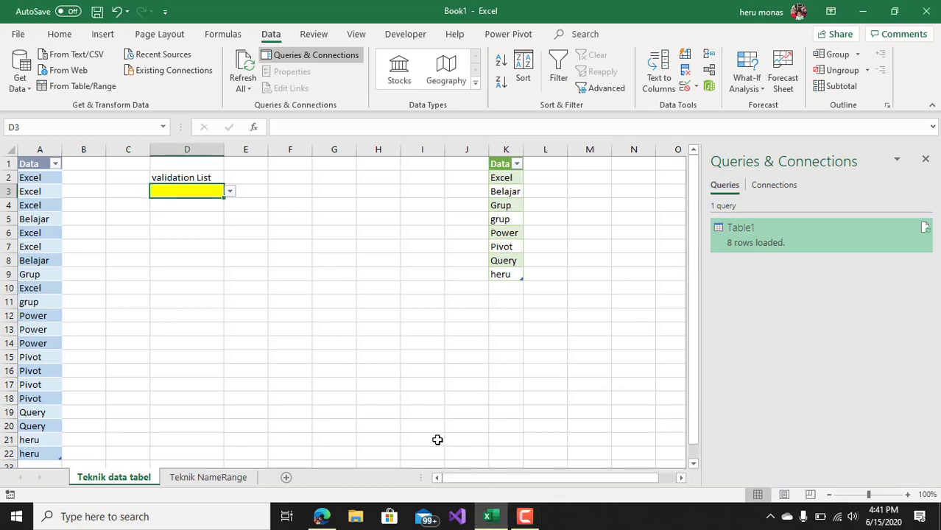
left_click(437, 440)
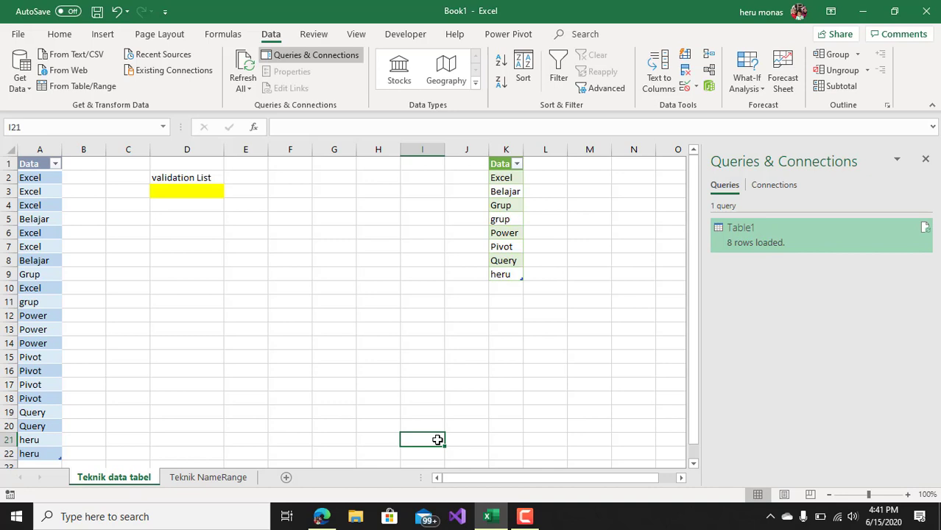
left_click(40, 165)
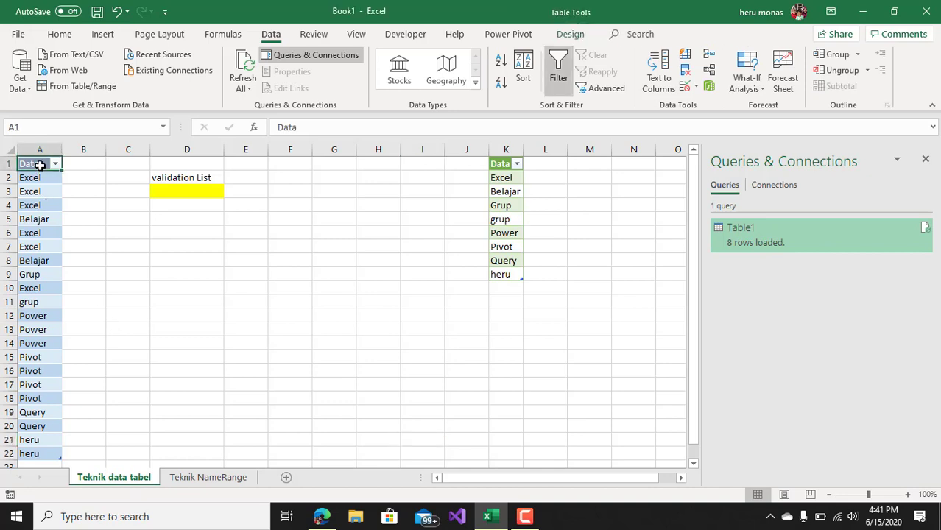
left_click_drag(40, 165, 34, 487)
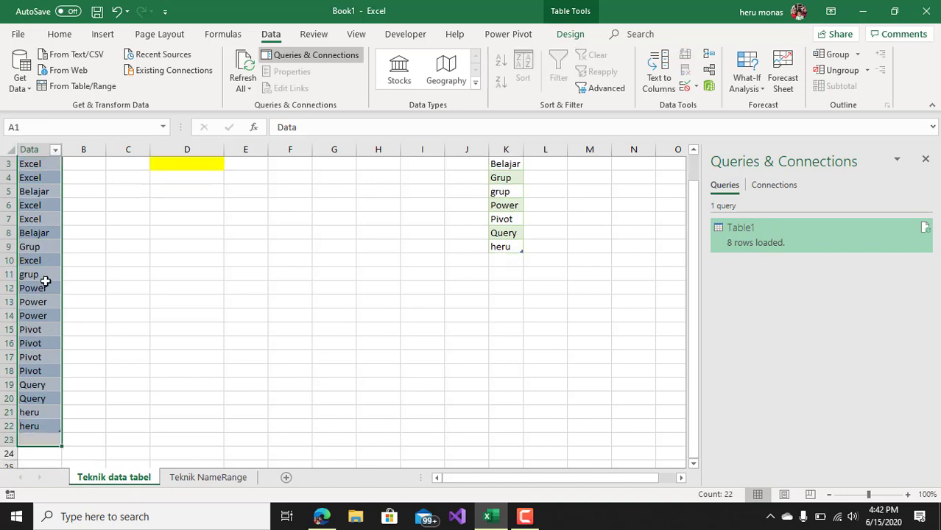
left_click(128, 305)
key("ctrl+Up")
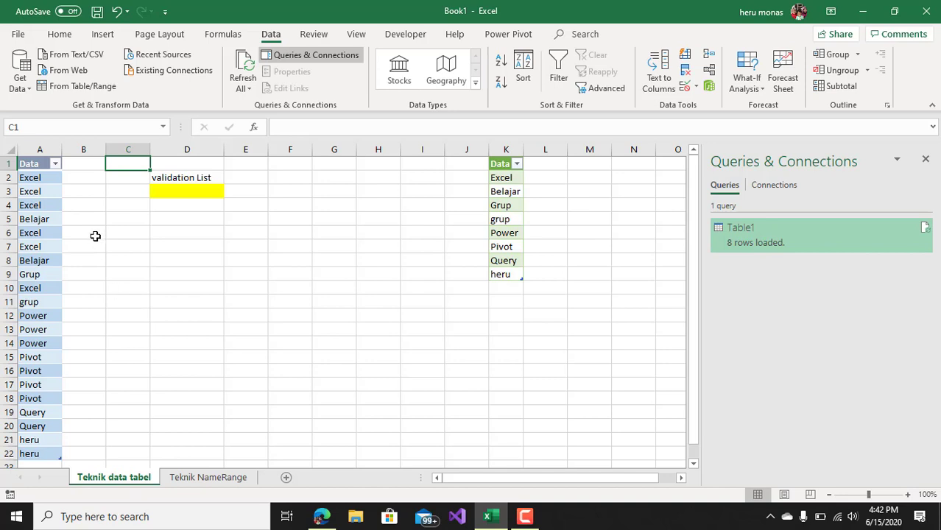
left_click(38, 157)
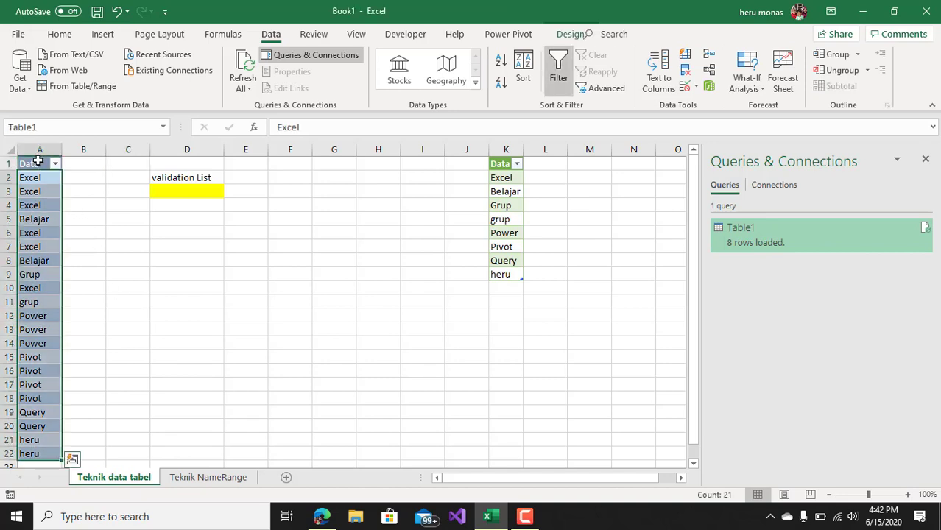
left_click_drag(38, 162, 38, 332)
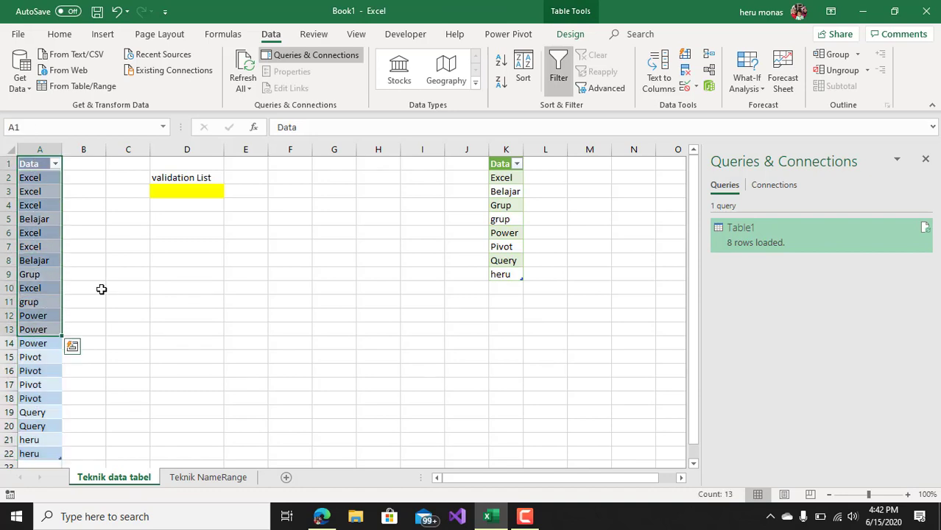
left_click(126, 230)
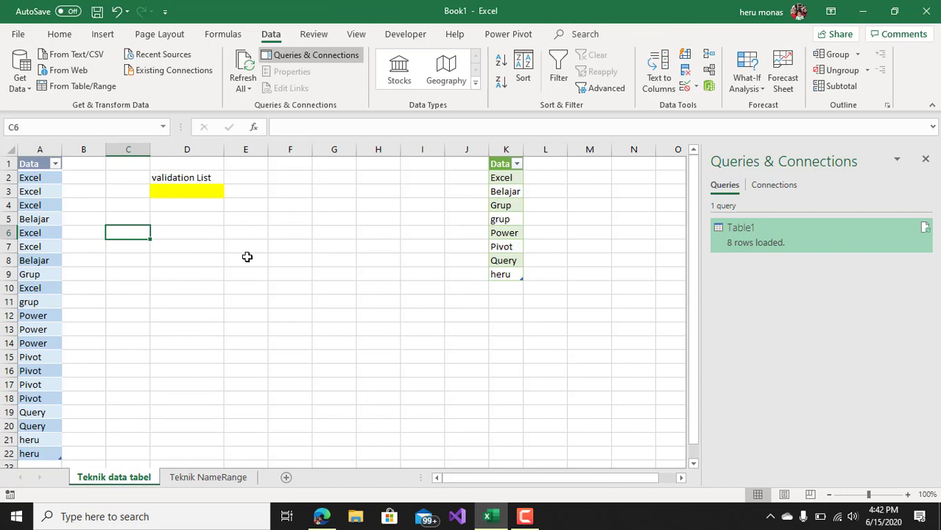
left_click(34, 166)
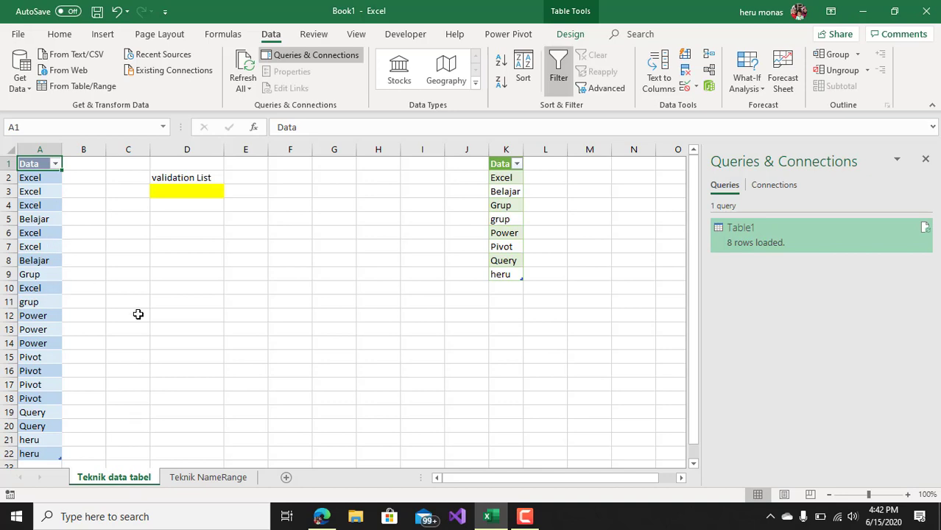
Switch to the Teknik NameRange sheet and leave its cells unedited
left_click(237, 478)
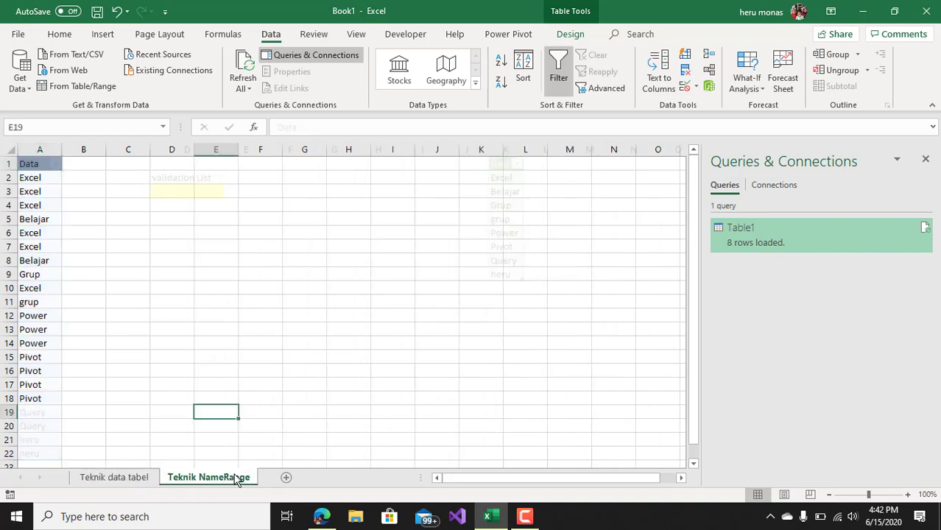
left_click(135, 367)
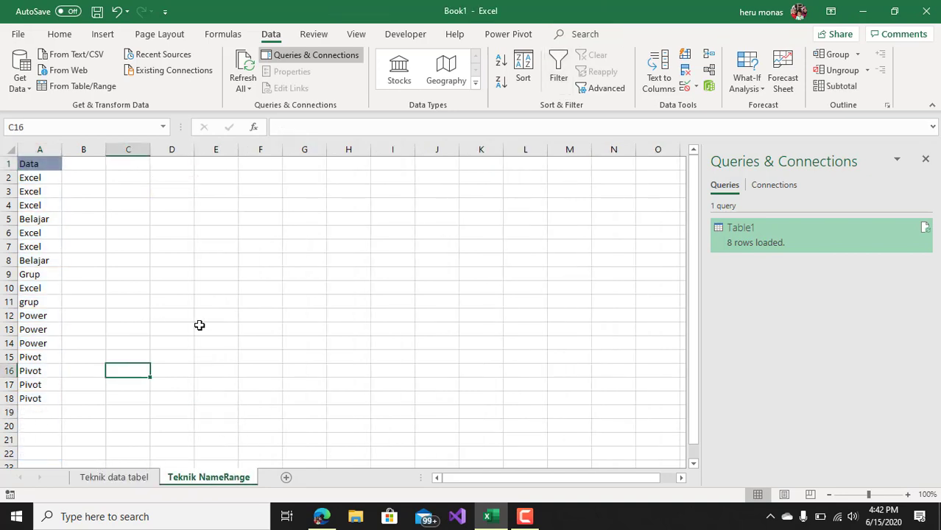
left_click(525, 516)
left_click(756, 495)
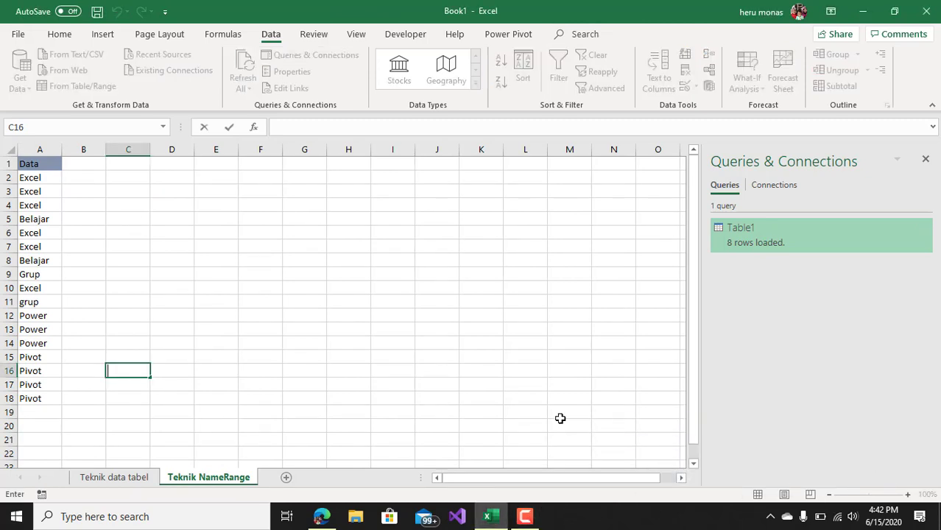
left_click(413, 395)
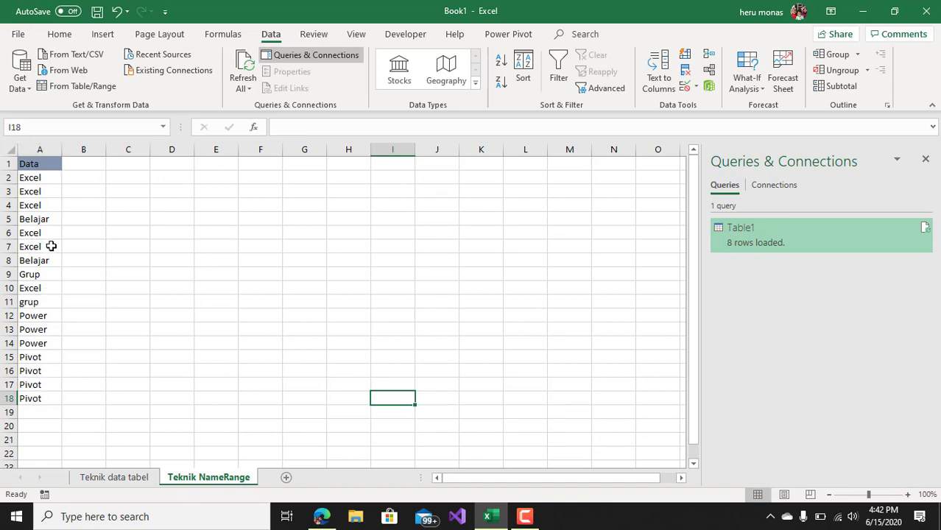
left_click(183, 291)
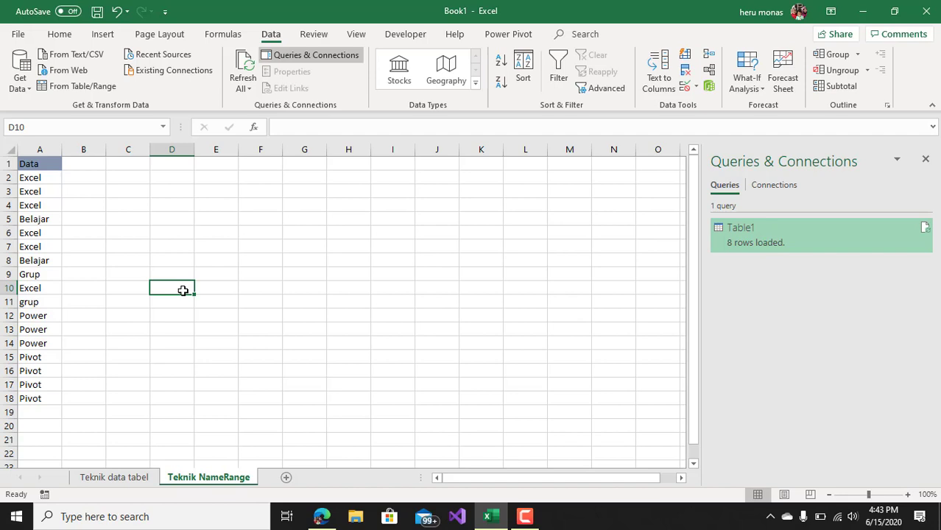
left_click(181, 218)
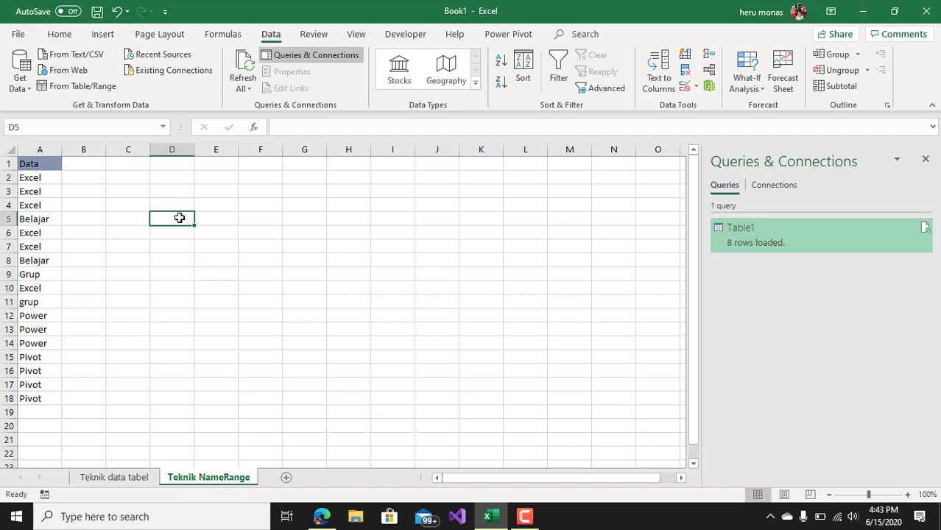
left_click(131, 200)
left_click(164, 189)
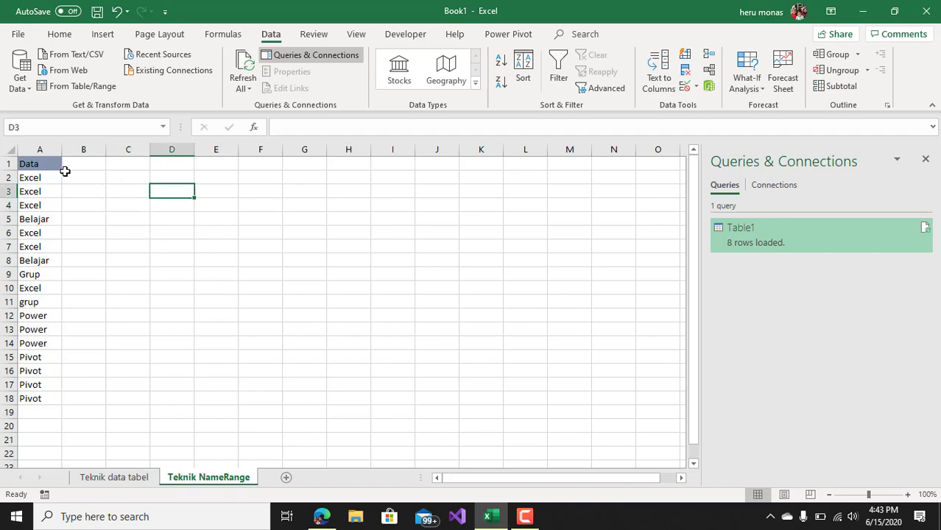
left_click(128, 166)
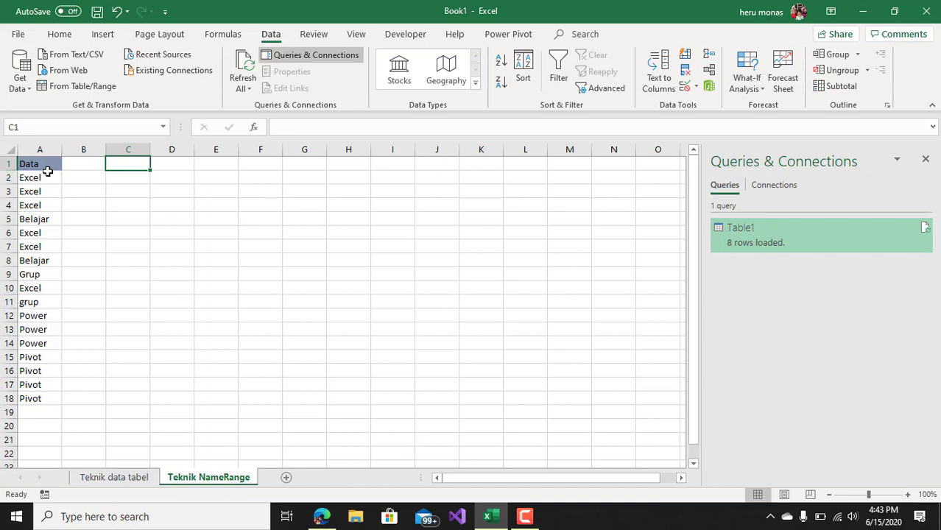
Begin an OFFSET formula in cell C2 with $A$2 as the reference, leaving the rows and columns arguments blank
left_click(46, 165)
left_click(125, 179)
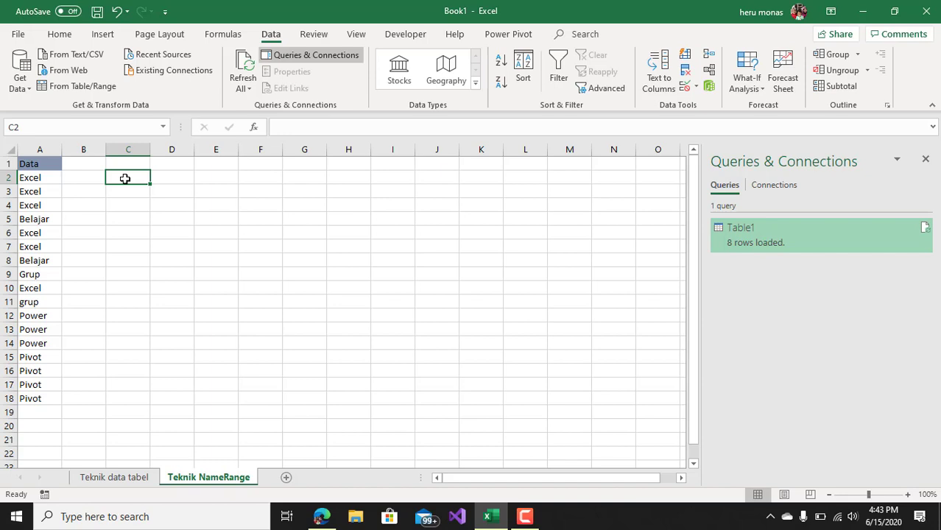
type("=of")
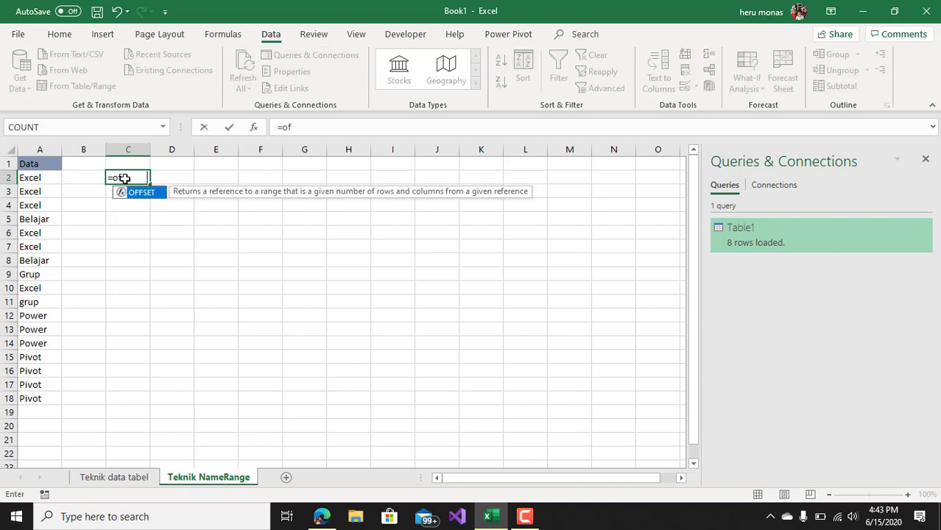
key("Tab")
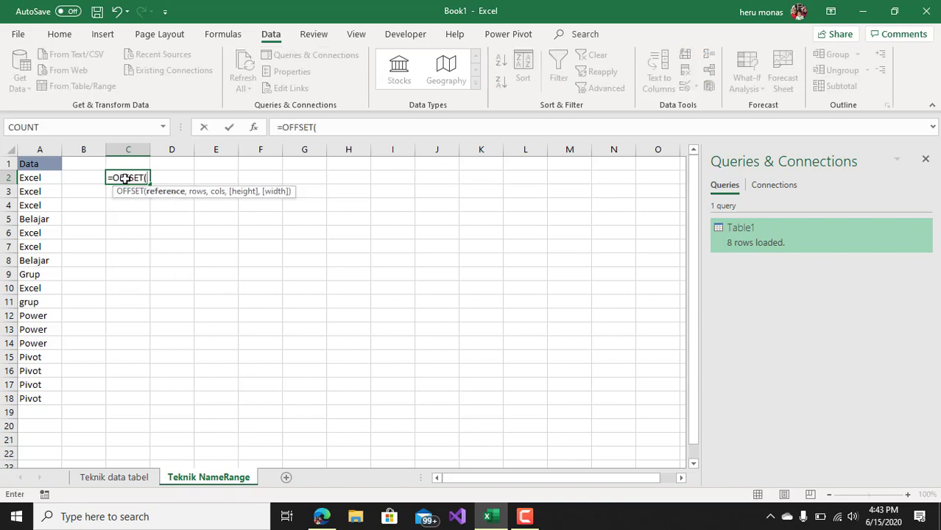
left_click(49, 177)
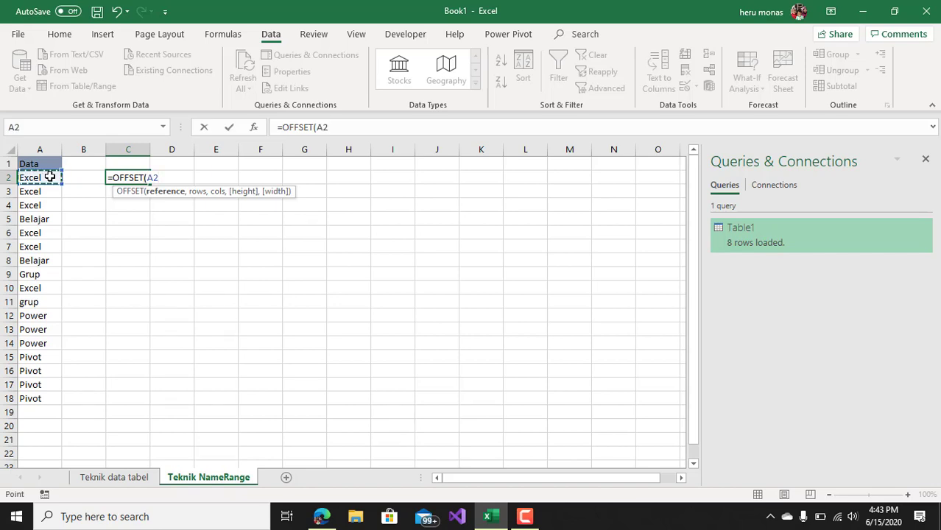
key("F4")
type(",,,")
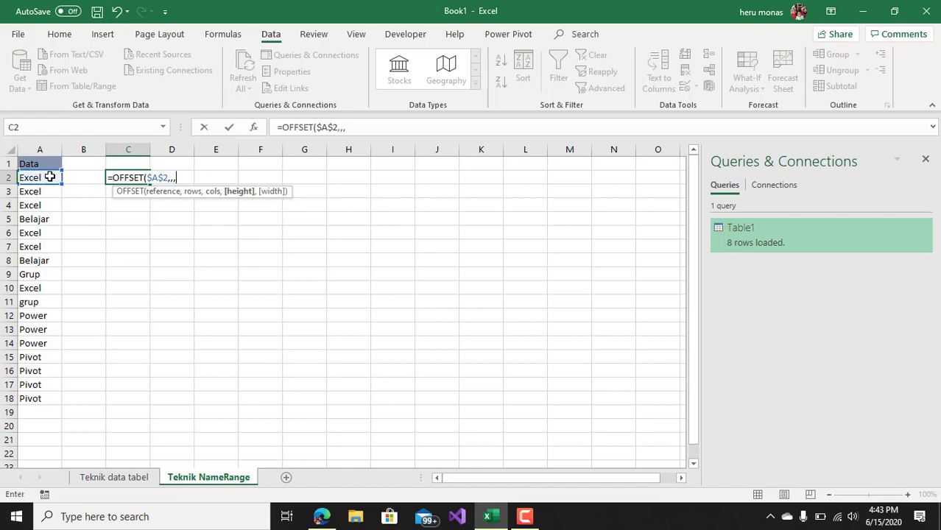
Add COUNTA of A2:A1000 as the height argument of the OFFSET formula
type("count")
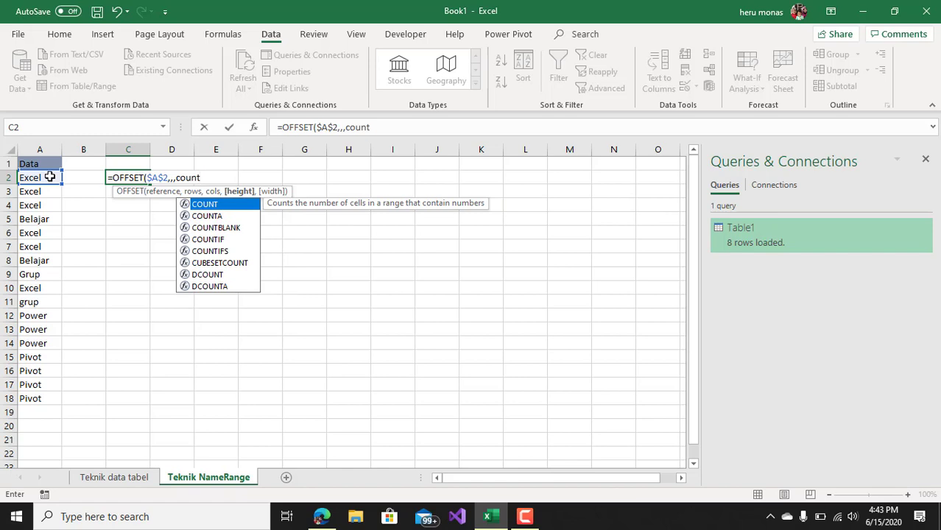
key("Down")
key("Tab")
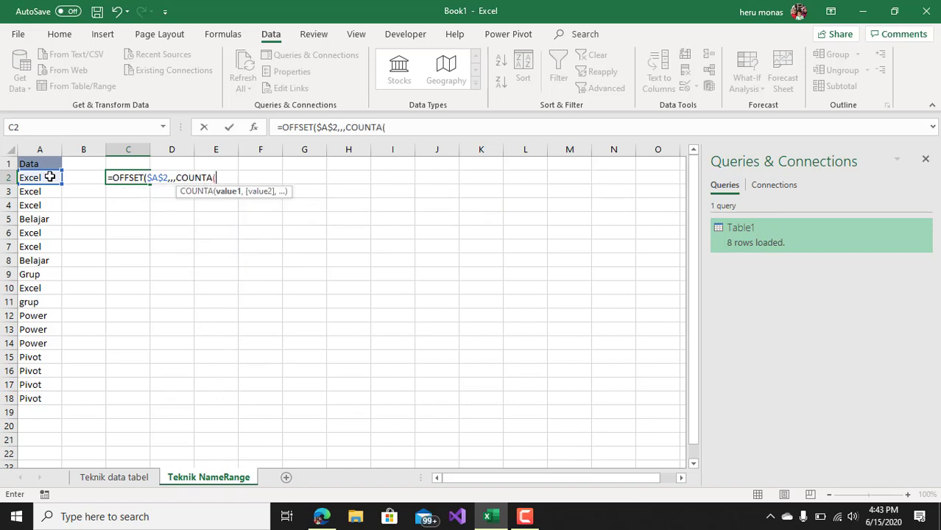
left_click_drag(49, 177, 42, 398)
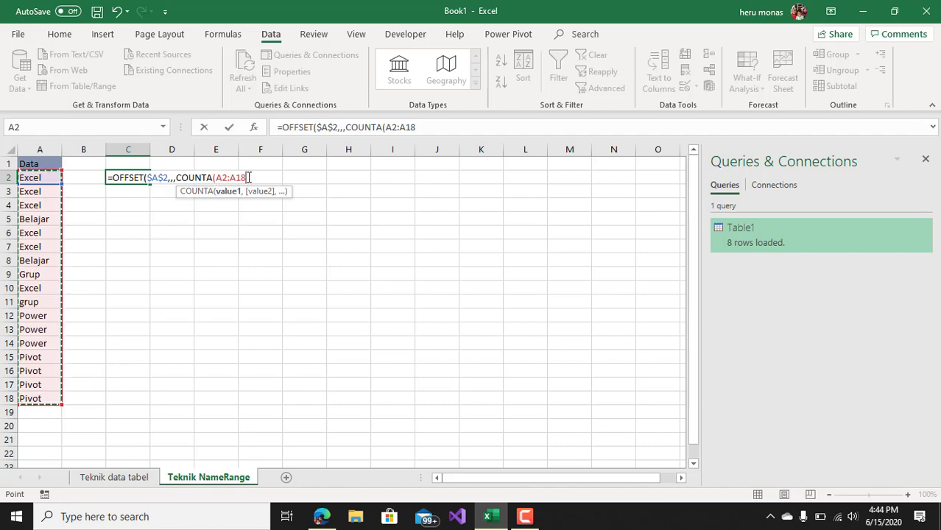
key("BackSpace")
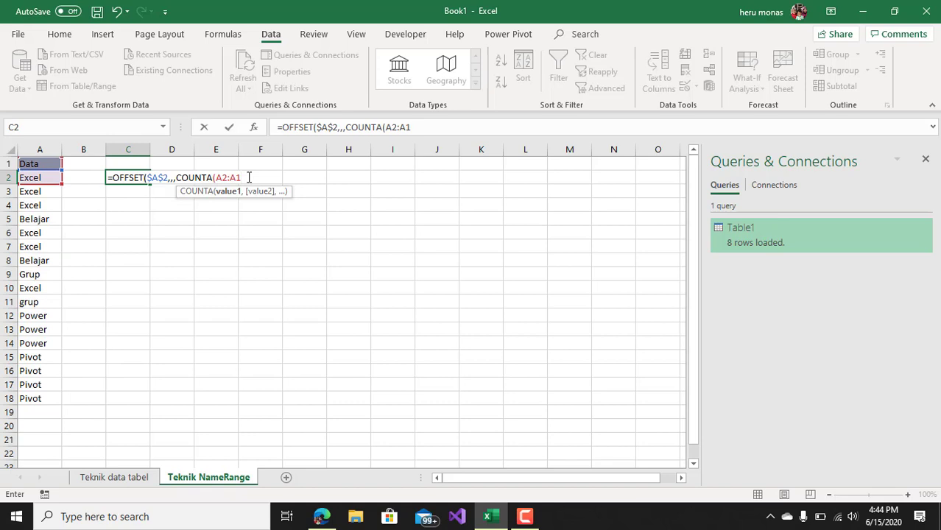
type("0")
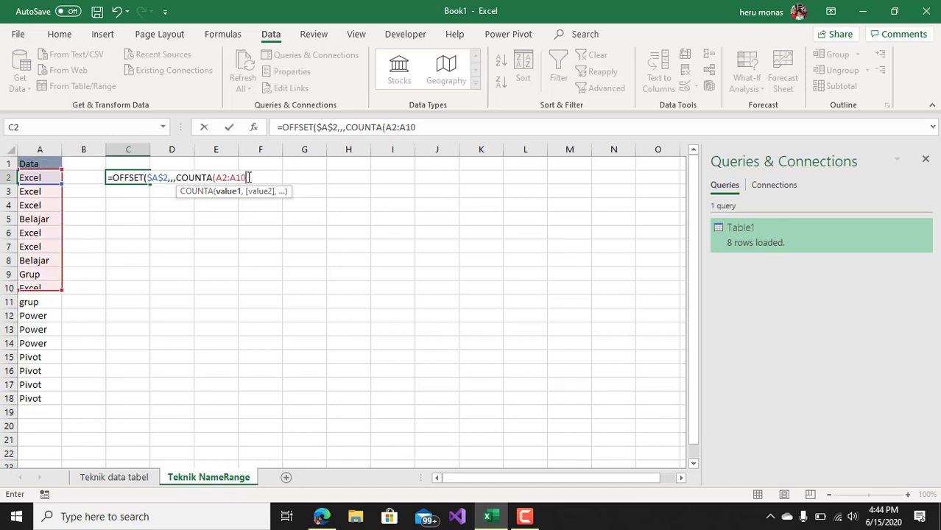
type("00)")
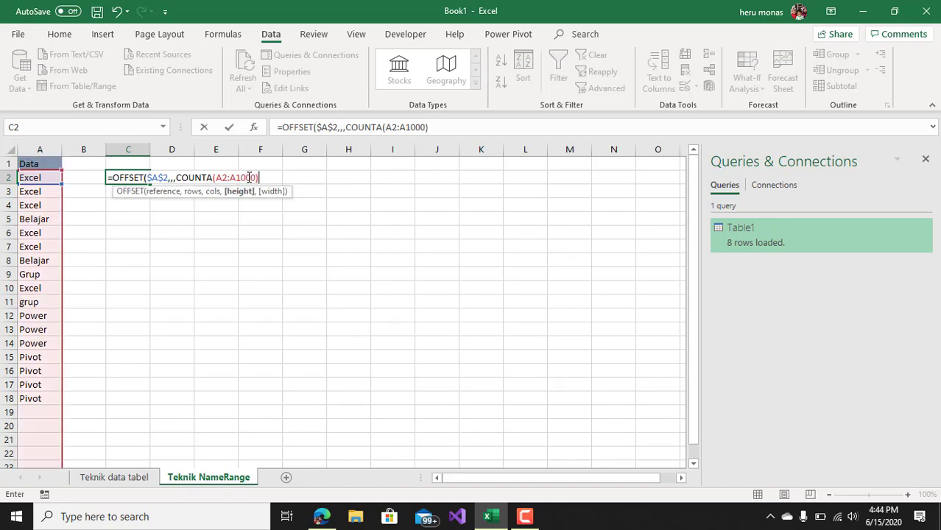
Make the COUNTA range absolute as $A$2:$A$1000 and complete the OFFSET formula in C2
double_click(249, 177)
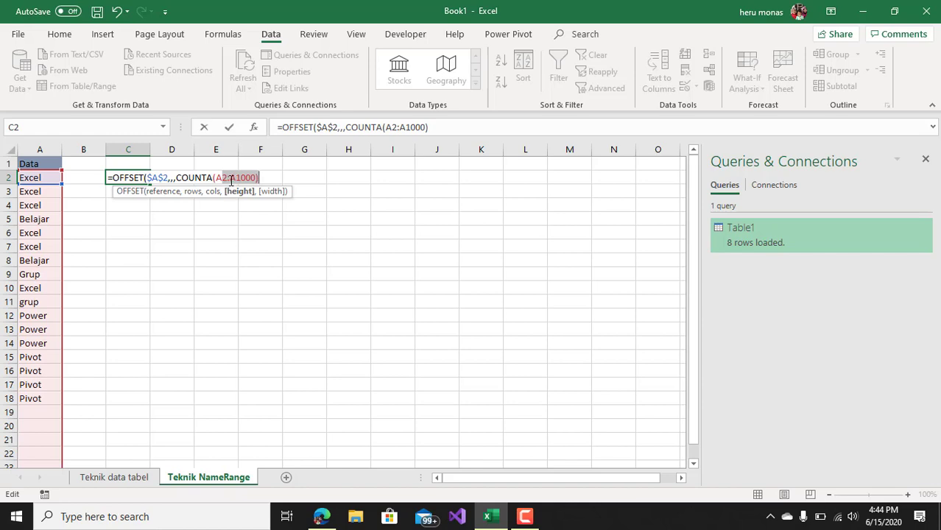
left_click(231, 179)
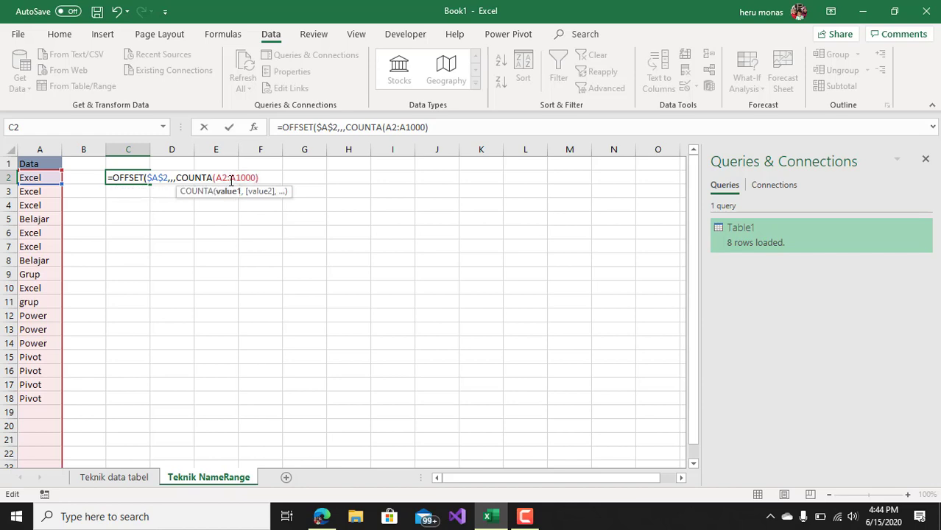
key("F4")
left_click(224, 180)
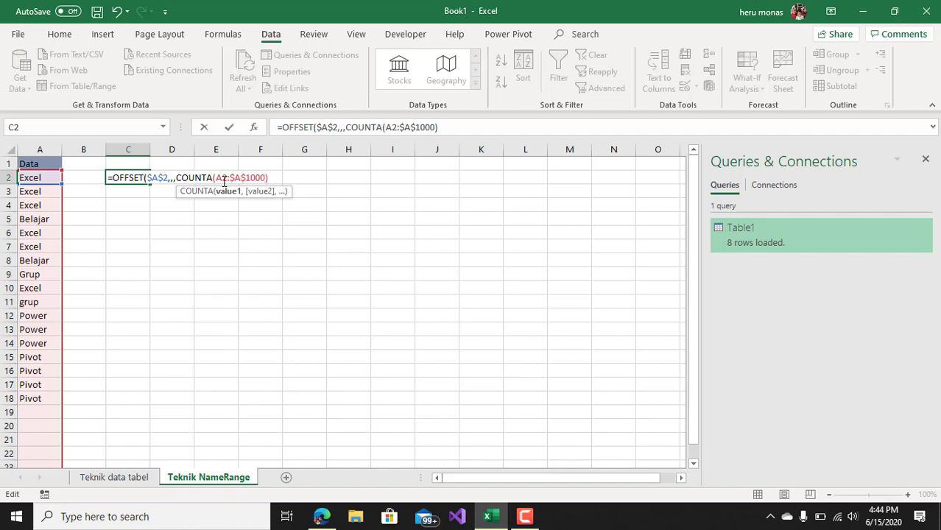
key("F4")
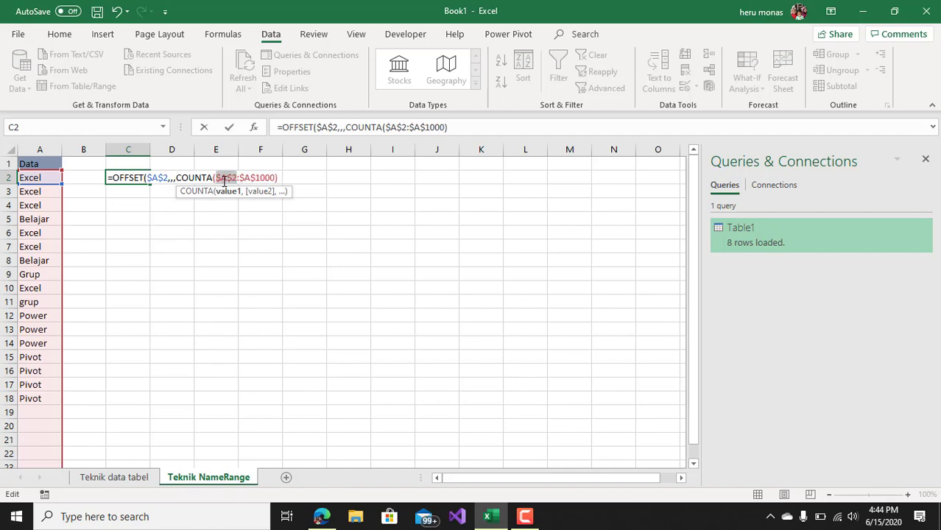
left_click(279, 178)
key("Right")
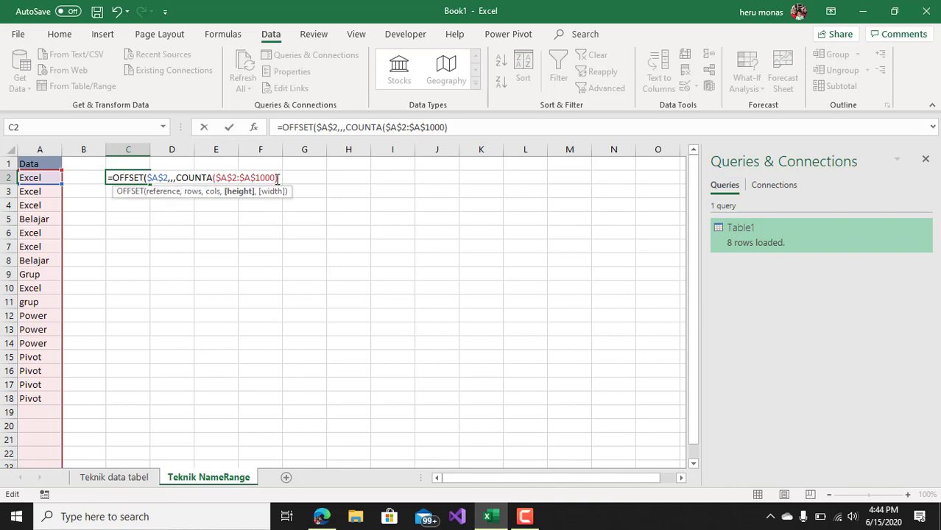
type(")")
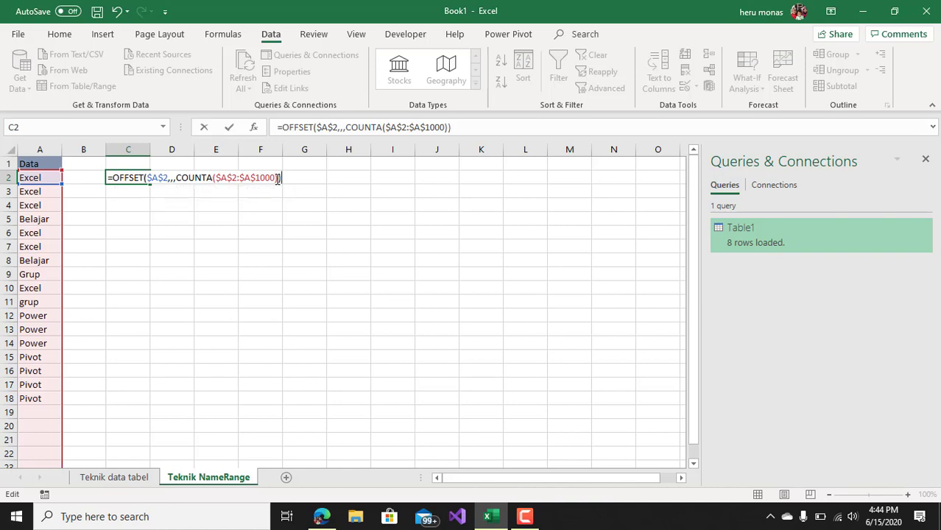
key("Return")
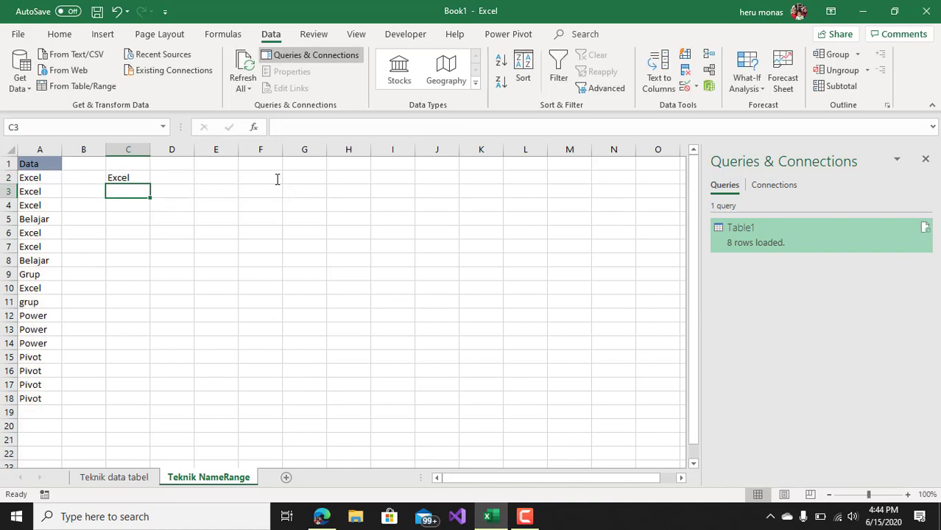
Test the OFFSET formula by filling it from C2 down to C9, and clear the copies in C3:C9
left_click(140, 177)
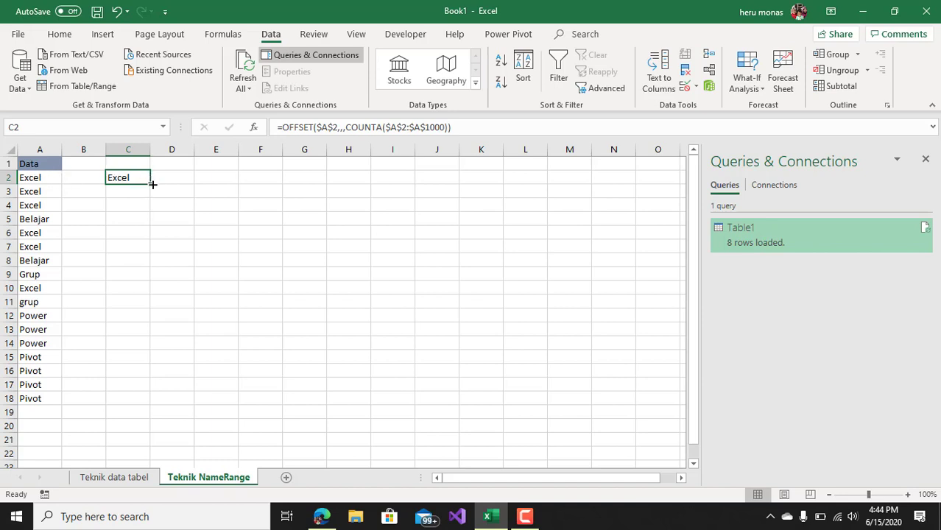
left_click_drag(151, 184, 152, 214)
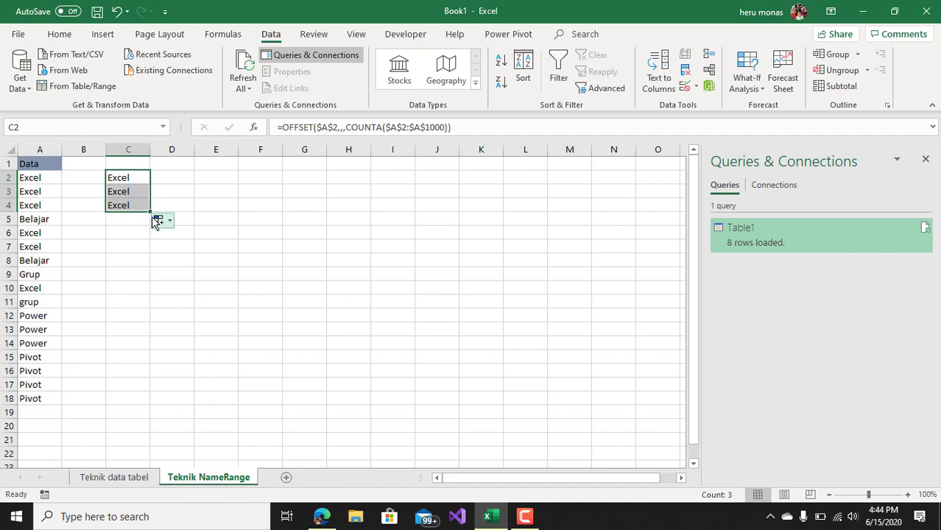
left_click_drag(151, 211, 152, 279)
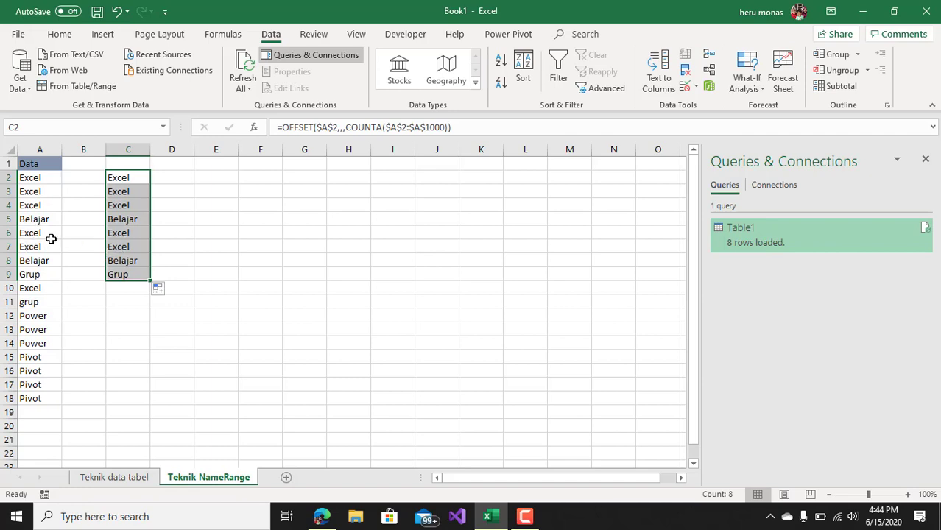
left_click_drag(131, 197, 131, 270)
key("Delete")
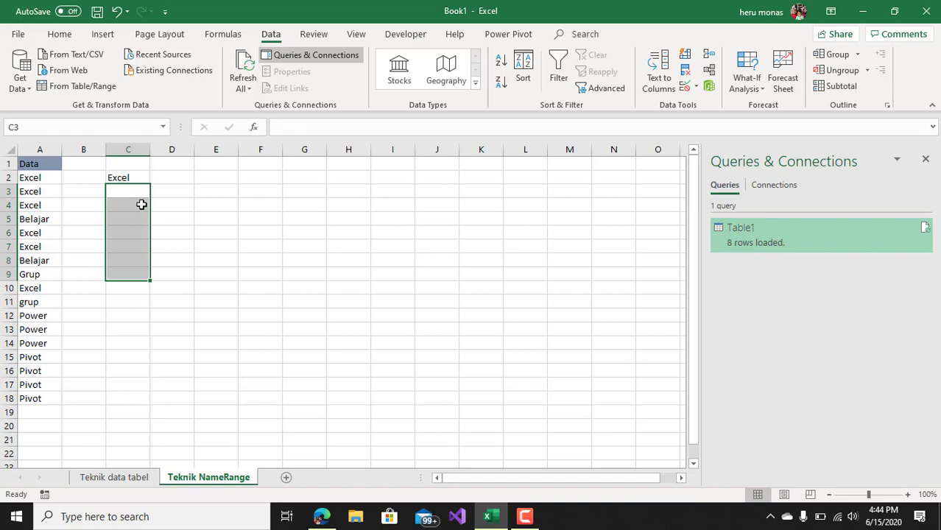
Cut the complete OFFSET formula text out of cell C2, leaving the cell empty
left_click(132, 179)
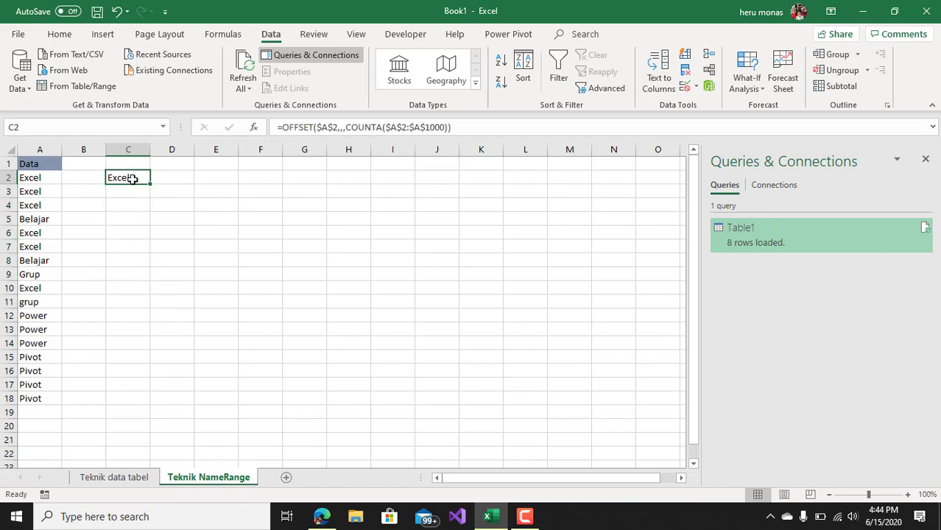
left_click(464, 127)
left_click_drag(465, 127, 278, 126)
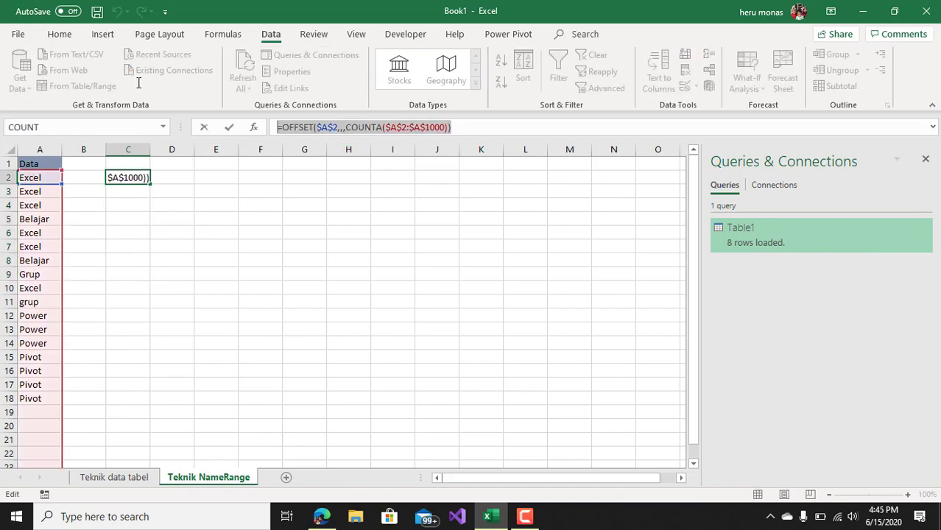
key("ctrl+x")
key("Return")
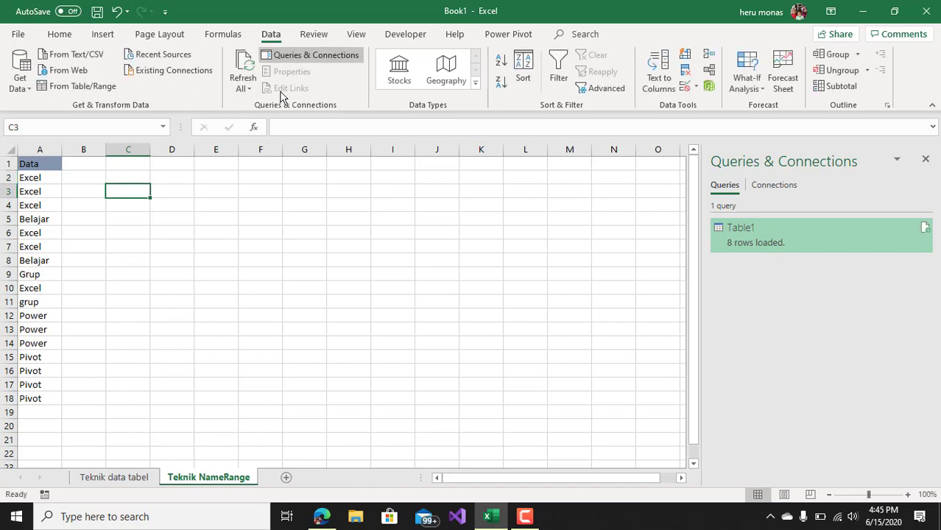
Start a new workbook-level defined name called R_DinamisSumberData
left_click(227, 34)
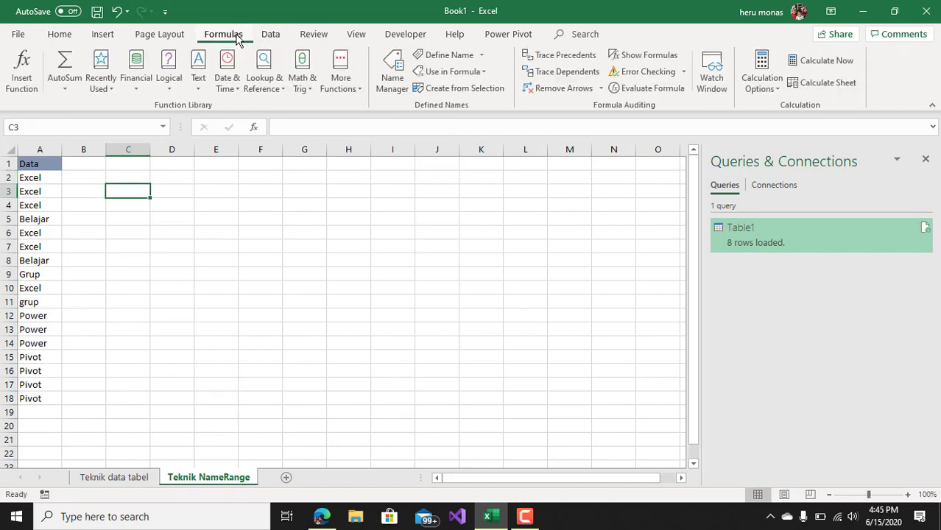
left_click(391, 79)
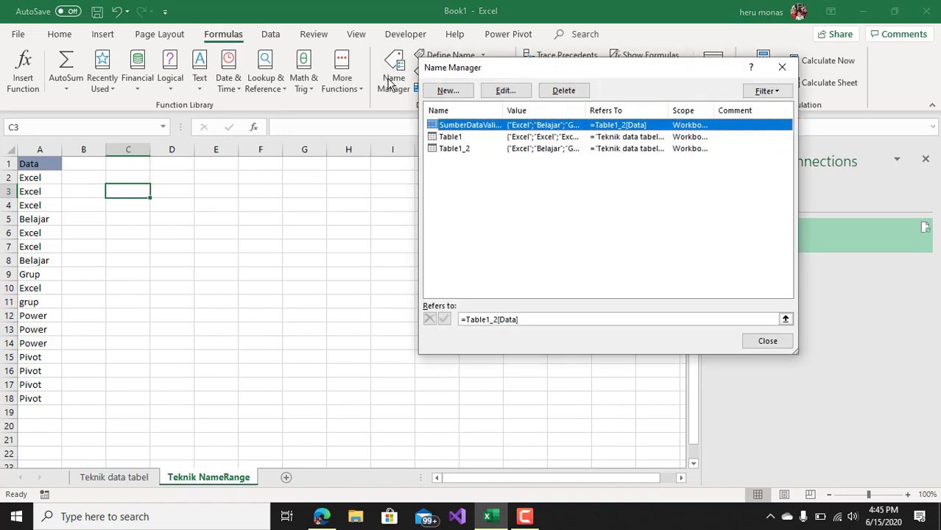
left_click(448, 90)
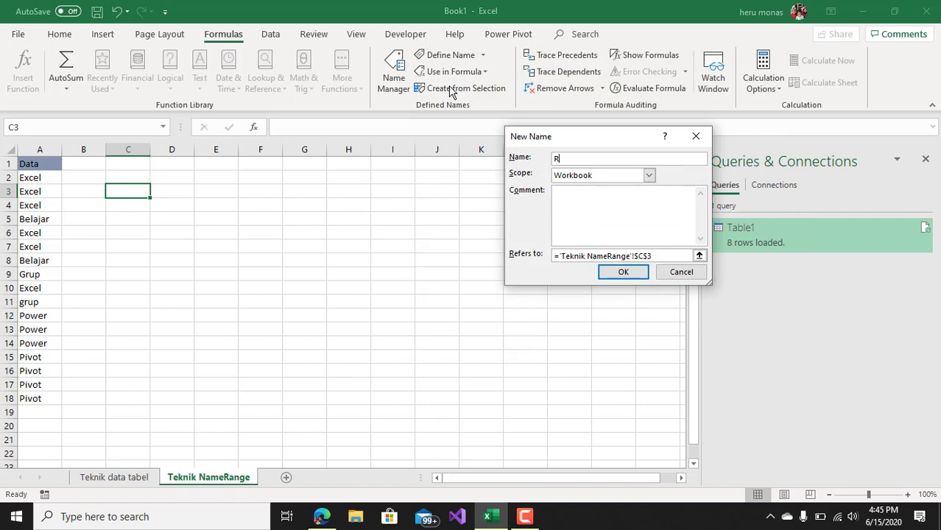
type("R_DinamisSumberdta")
key("BackSpace")
key("BackSpace")
type("Data")
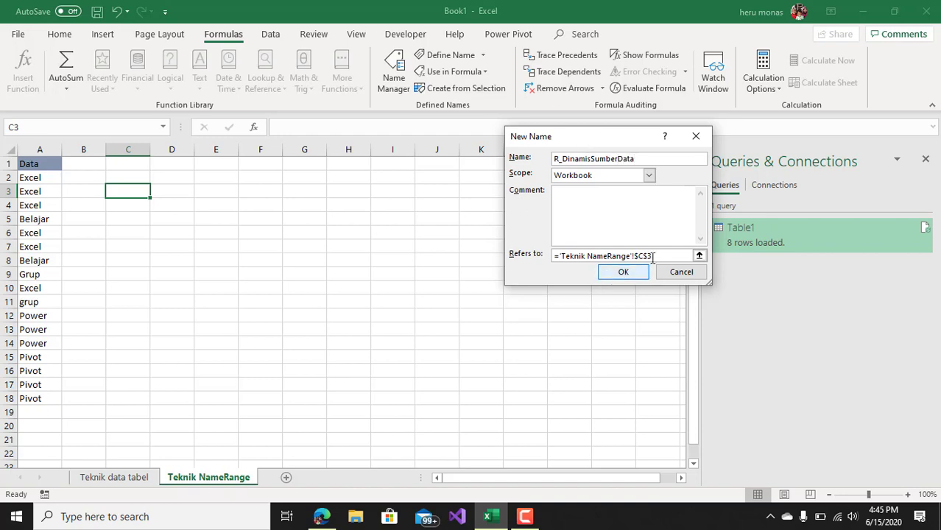
Replace the new name's reference with the cut formula =OFFSET($A$2,,,COUNTA($A$2:$A$1000)), save the name and close the Name Manager
left_click(670, 254)
left_click_drag(652, 256, 545, 250)
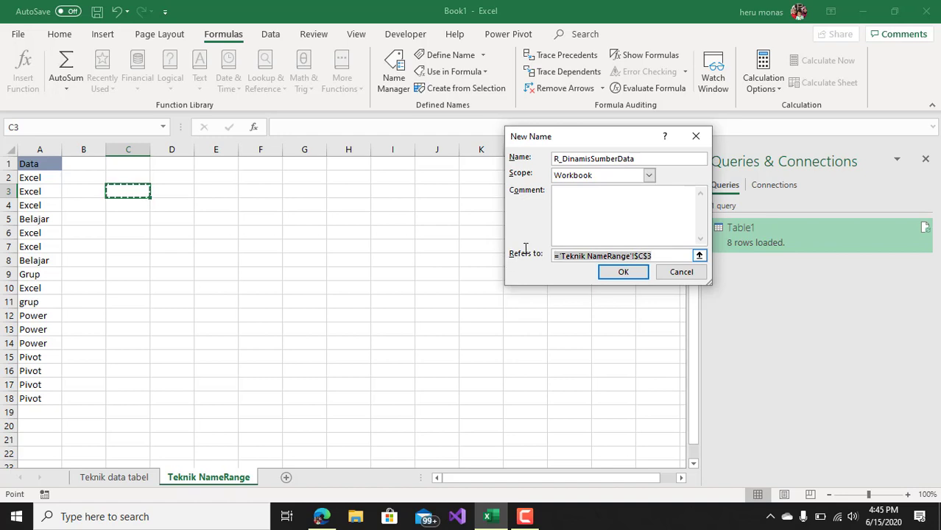
key("BackSpace")
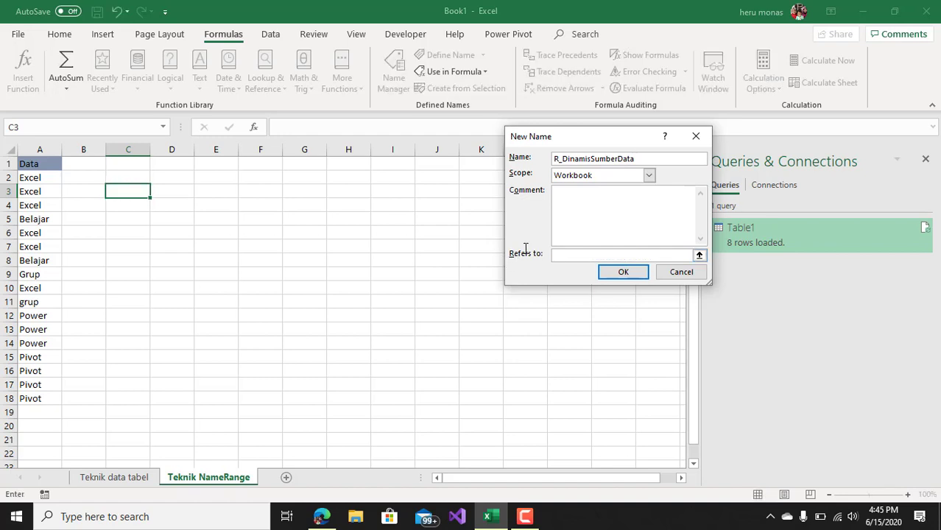
key("ctrl+v")
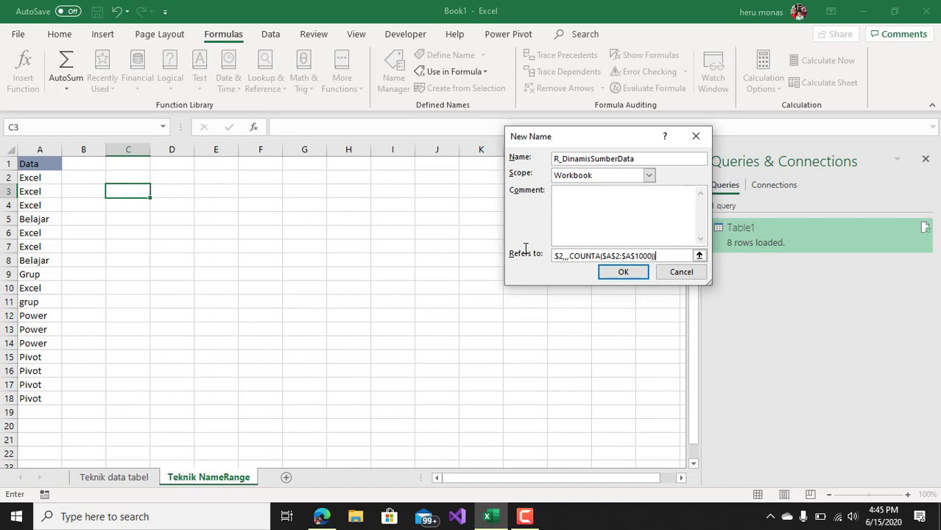
left_click(620, 272)
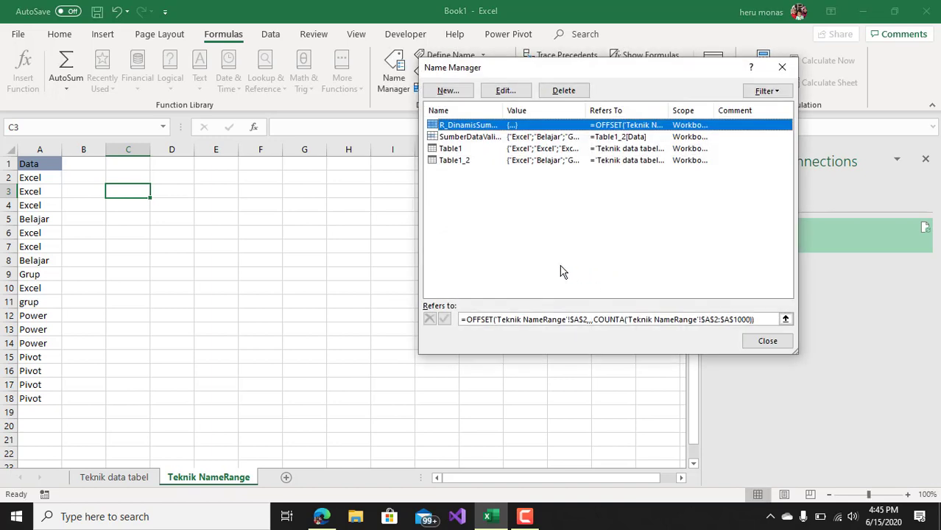
left_click(752, 344)
left_click(479, 331)
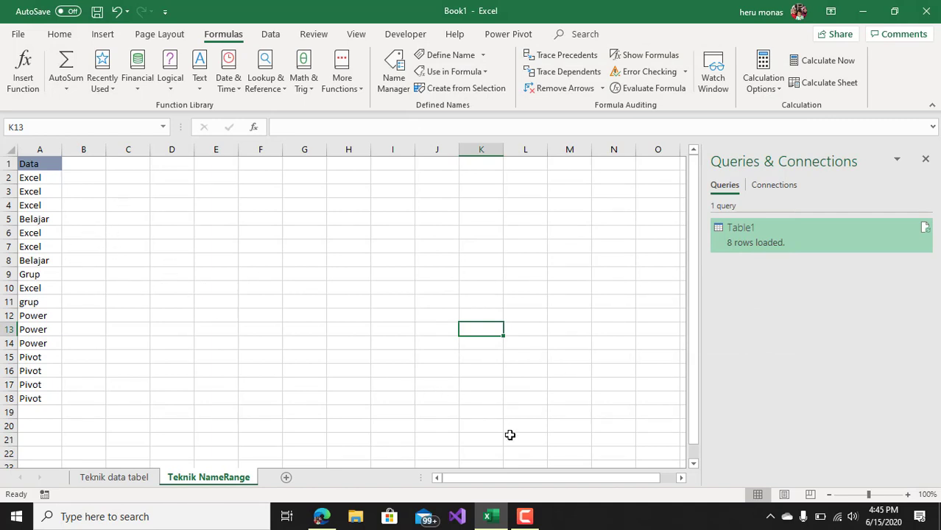
left_click(524, 516)
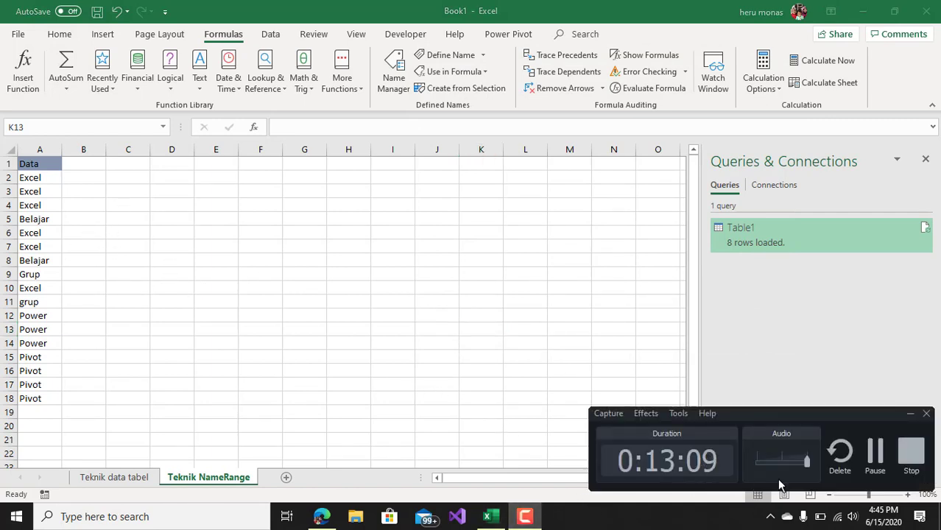
left_click(874, 460)
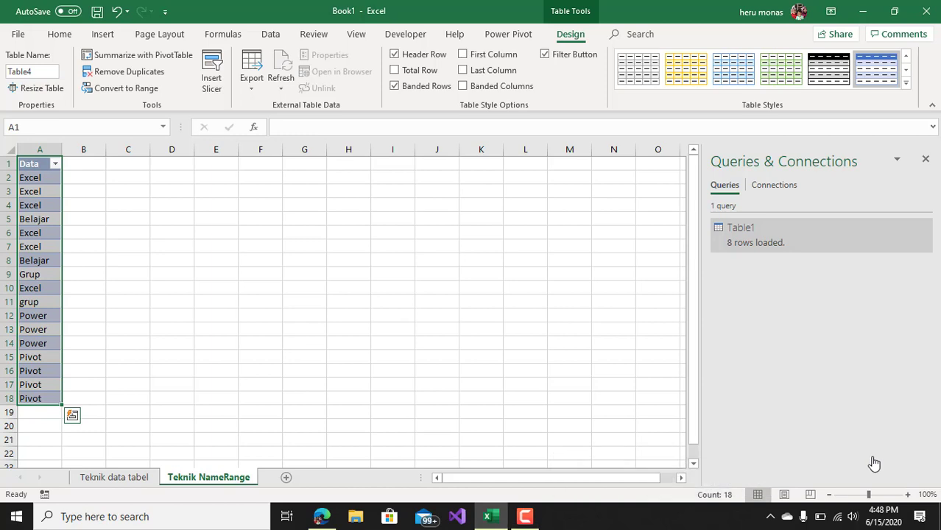
left_click(471, 333)
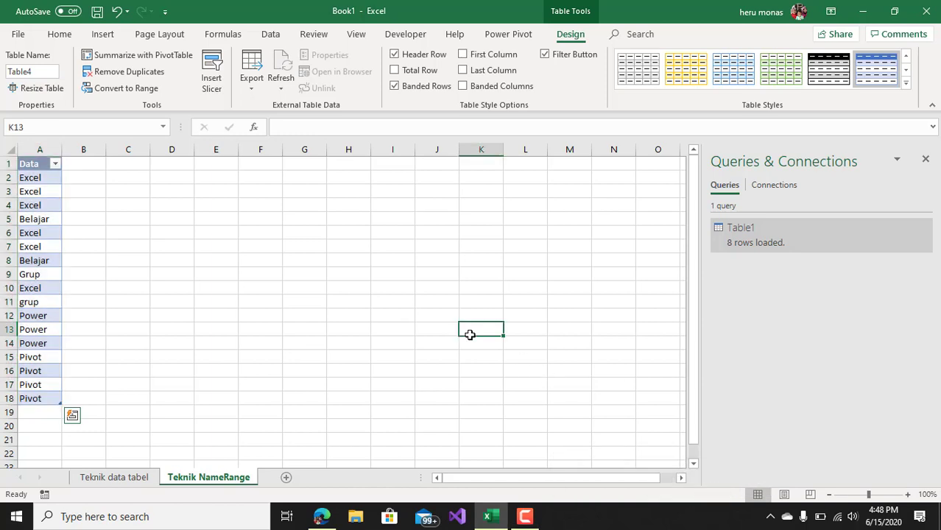
left_click(301, 271)
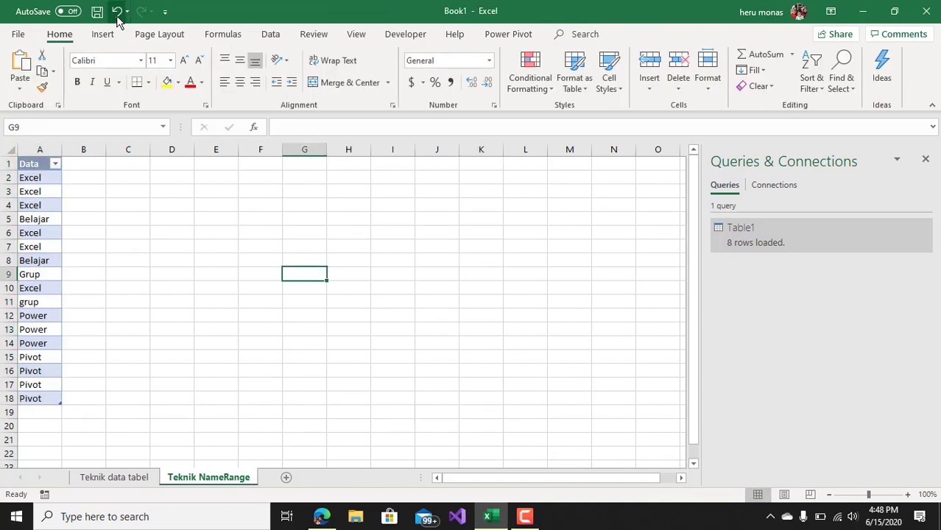
left_click(525, 516)
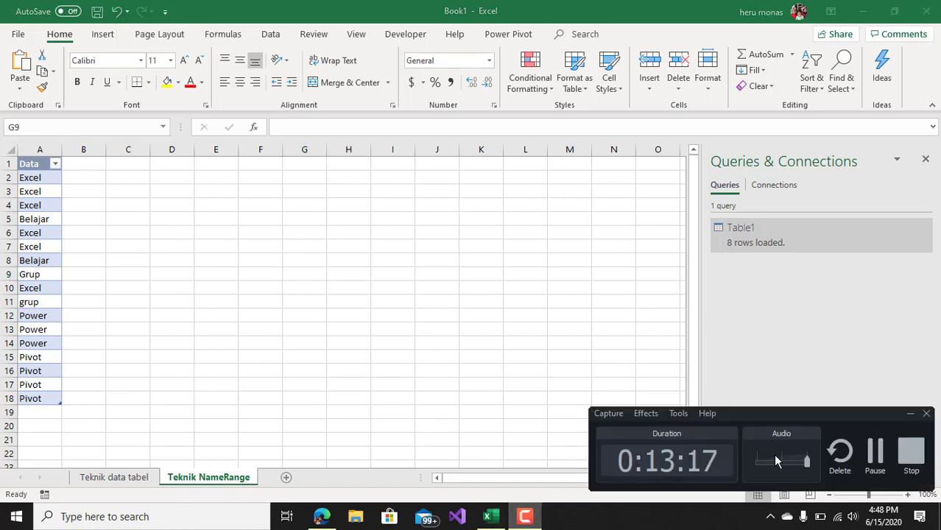
left_click(889, 457)
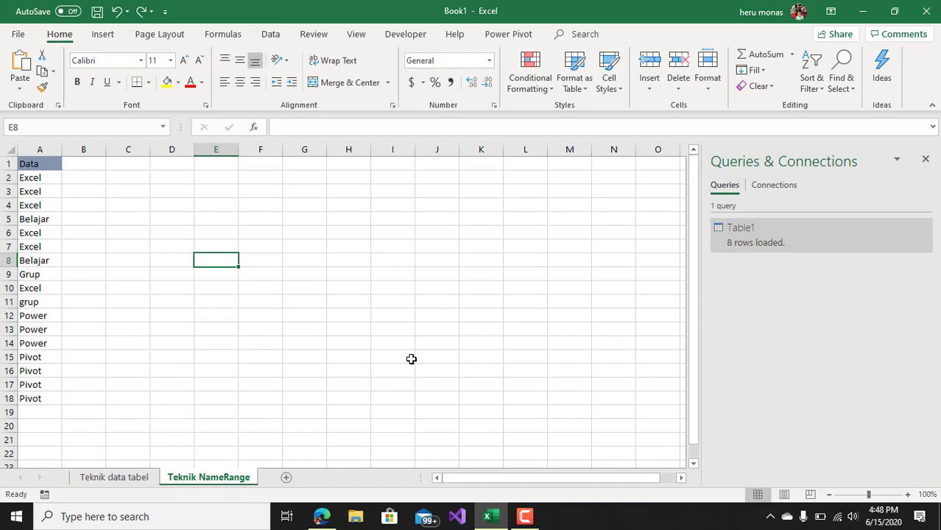
left_click(411, 359)
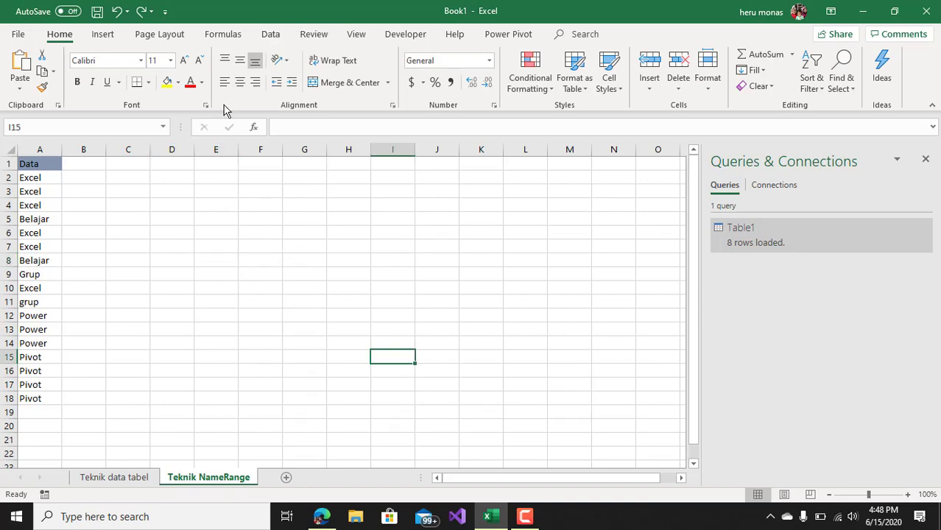
Review the R_DinamisSumberData definition among the workbook's defined names, and close the Name Manager
left_click(231, 37)
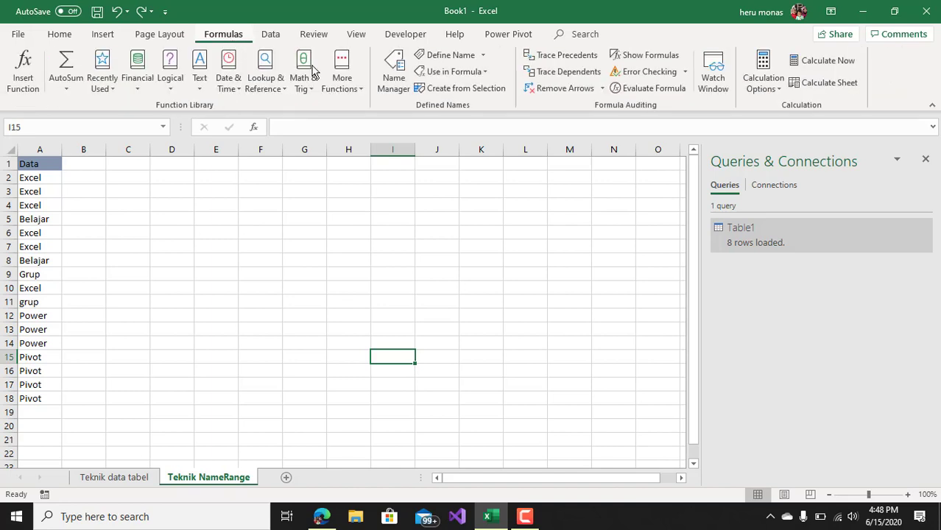
left_click(394, 83)
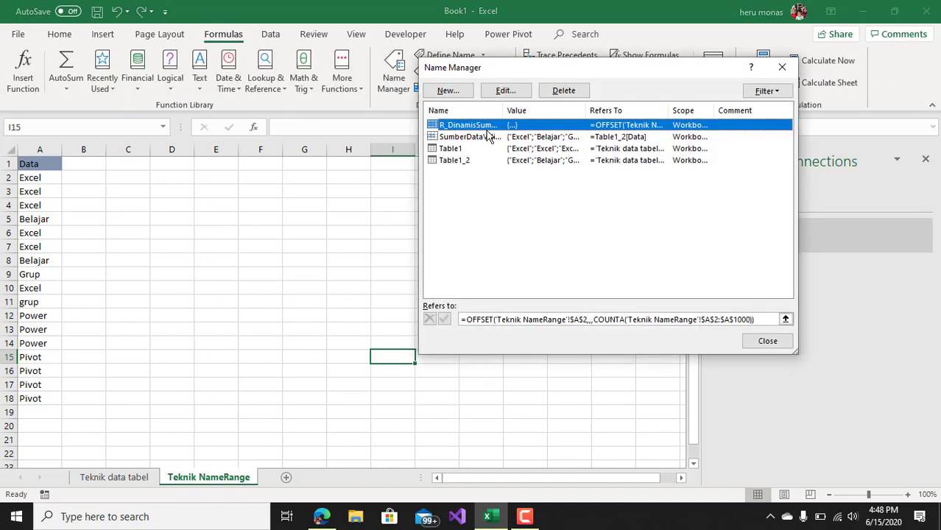
left_click(766, 341)
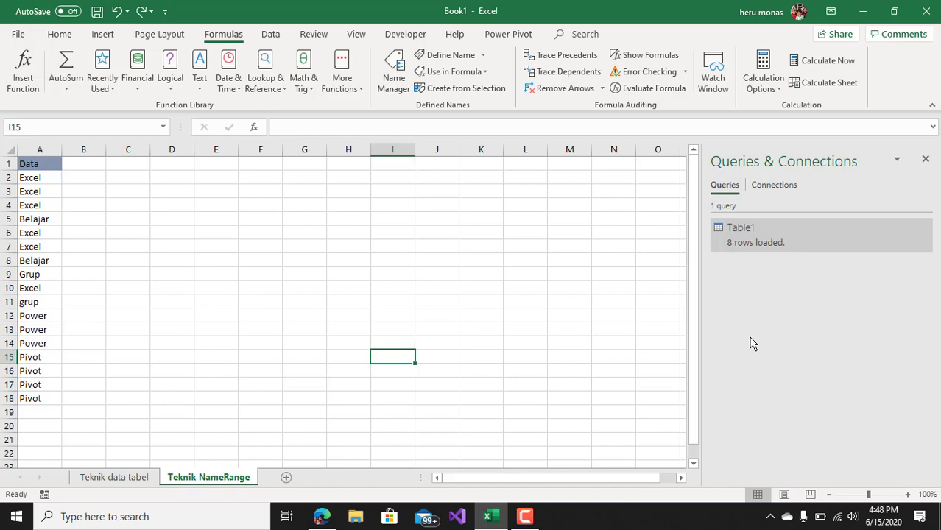
left_click(342, 304)
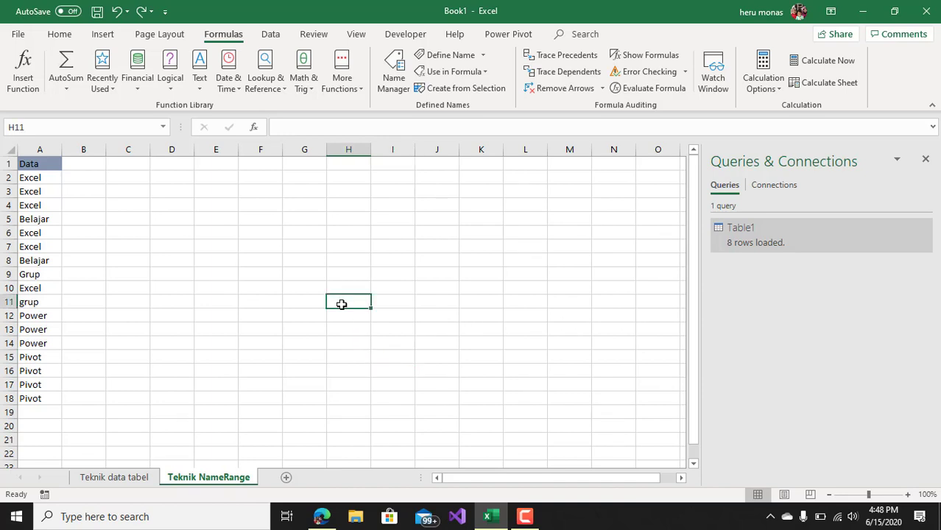
Close the Queries & Connections pane and load range A1:A18 into Power Query as a table with headers
left_click(44, 258)
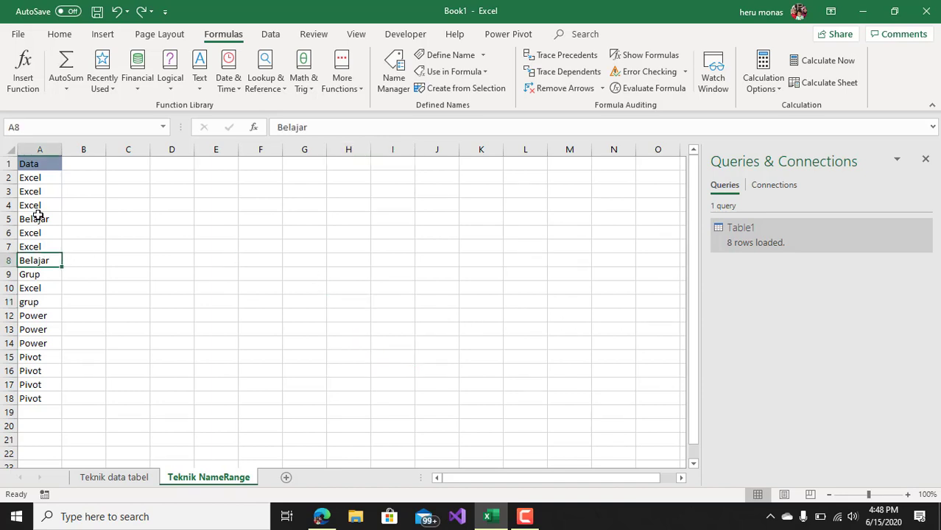
left_click_drag(28, 165, 45, 370)
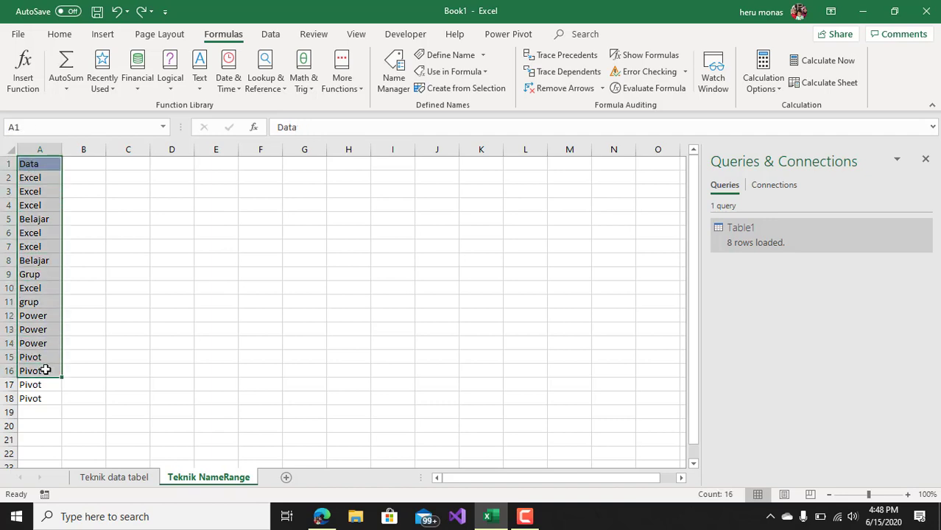
left_click(45, 370)
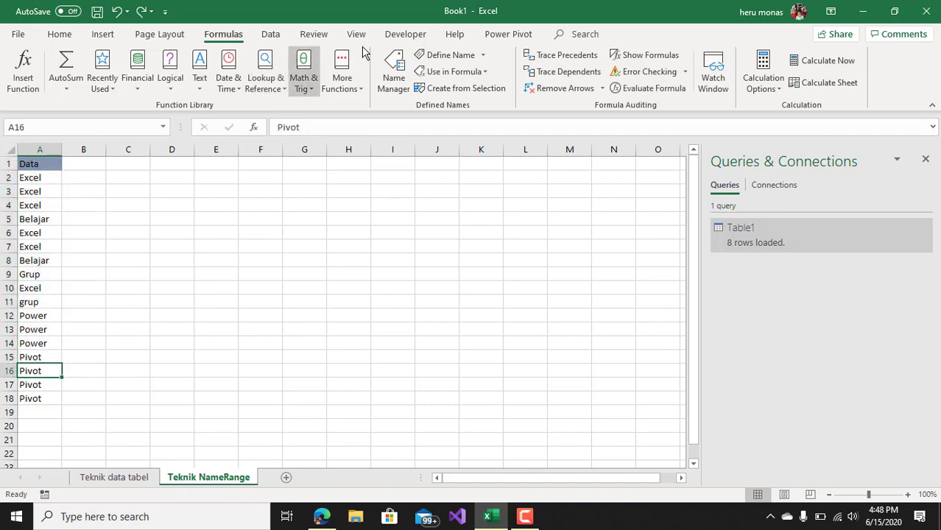
left_click(271, 36)
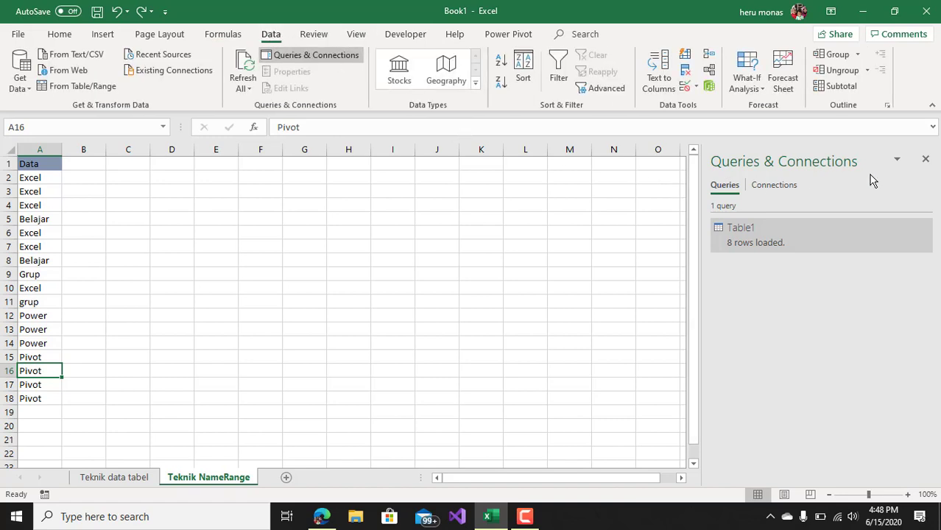
left_click(925, 160)
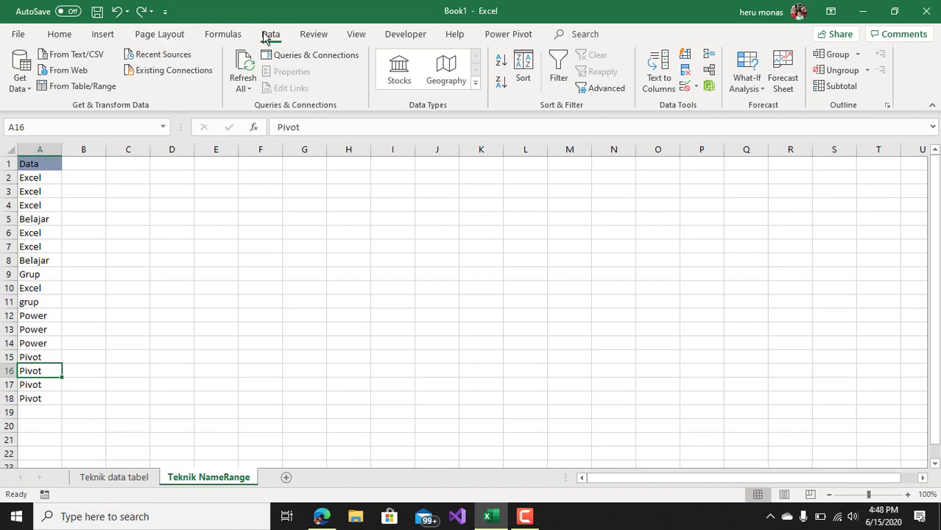
left_click(99, 87)
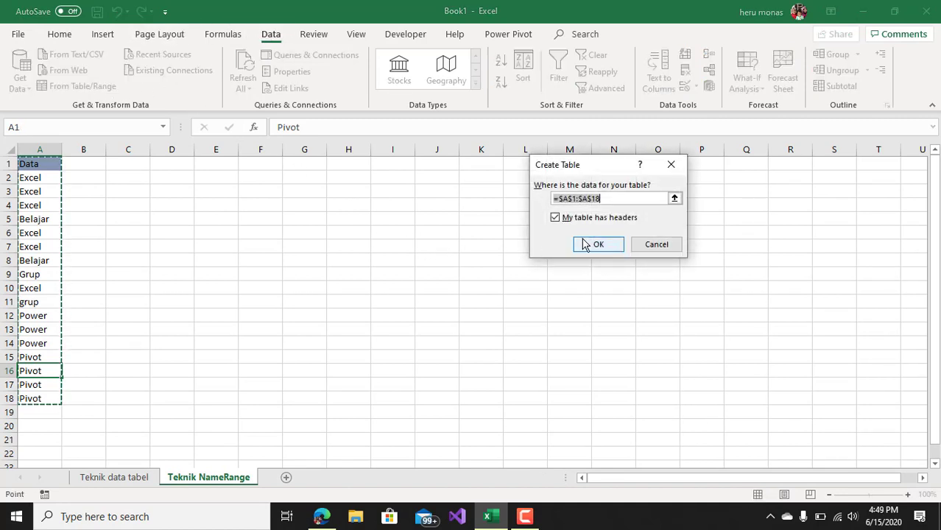
left_click(623, 200)
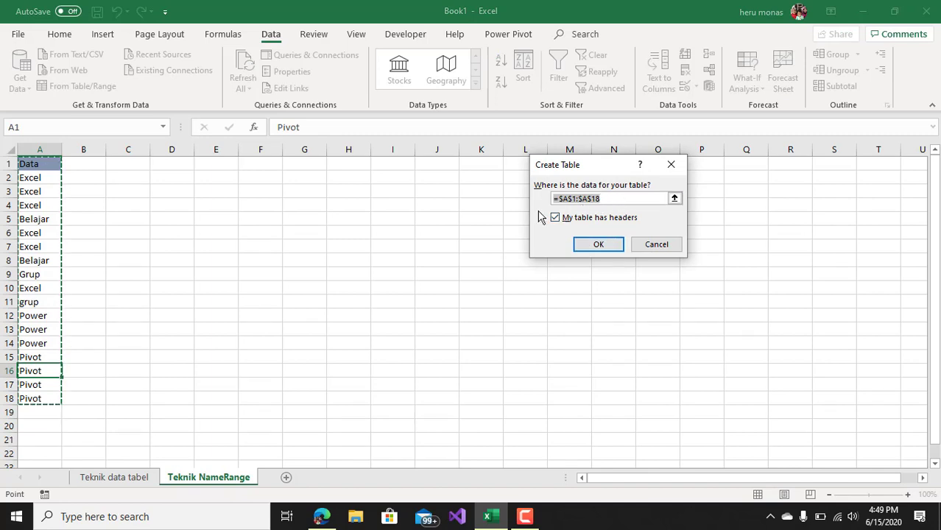
left_click(605, 251)
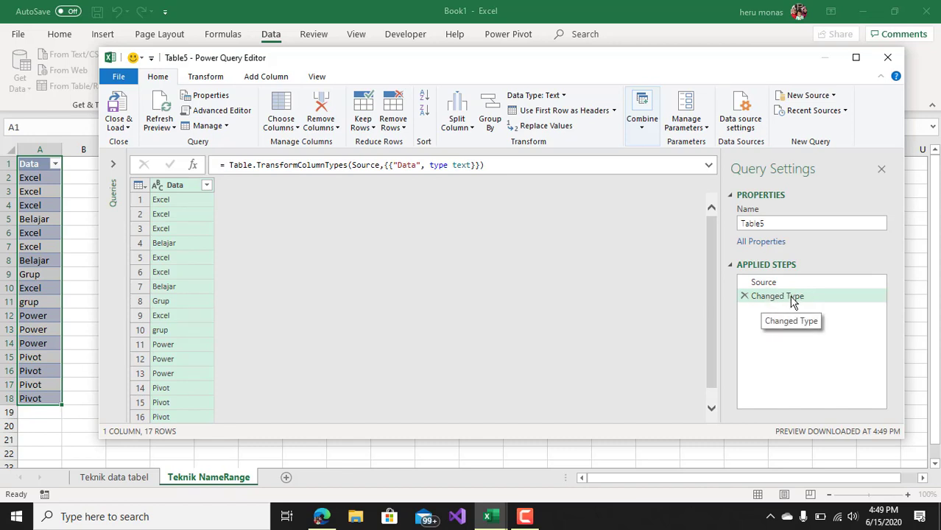
Delete the query's Changed Type step and shorten the Source formula to = Excel.CurrentWorkbook()
left_click(745, 297)
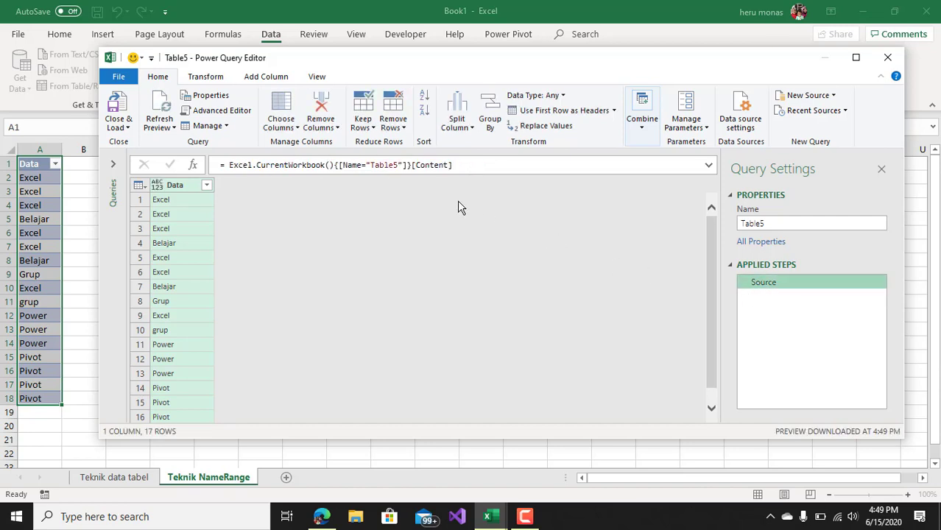
left_click(336, 167)
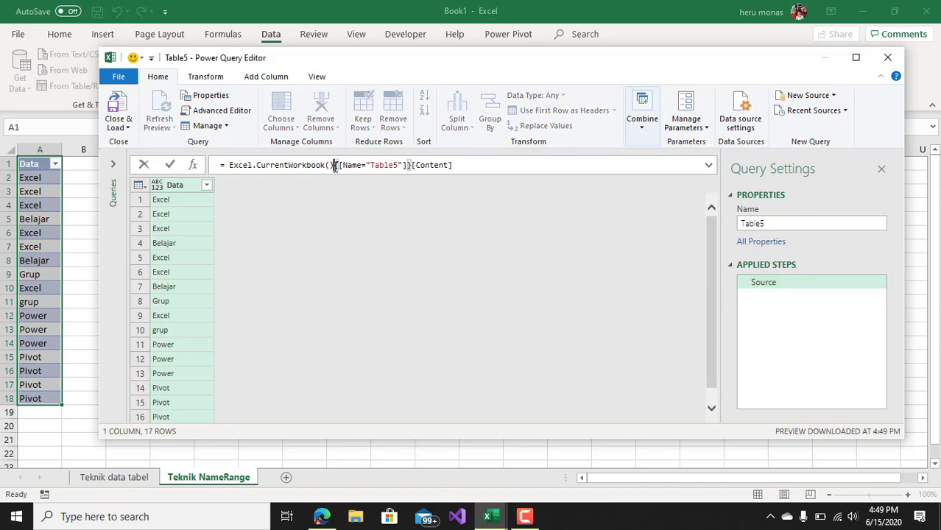
left_click_drag(336, 167, 466, 189)
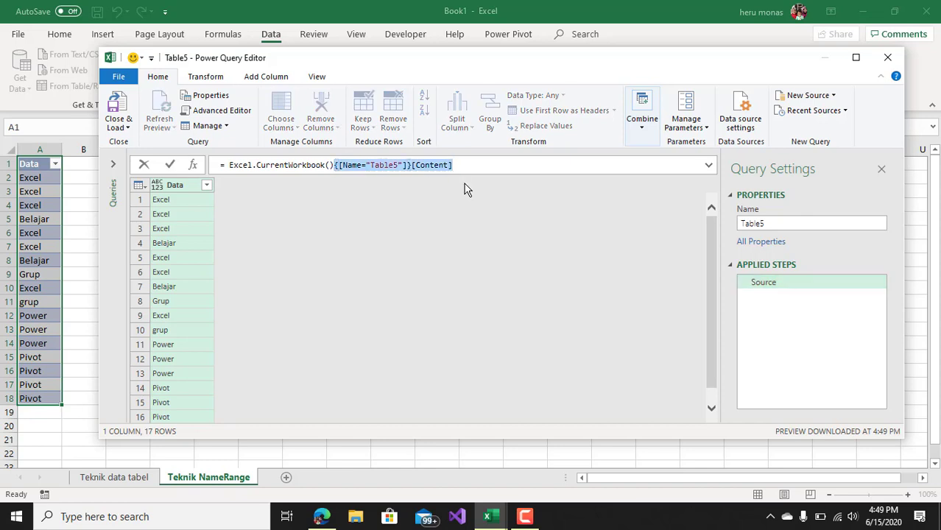
key("BackSpace")
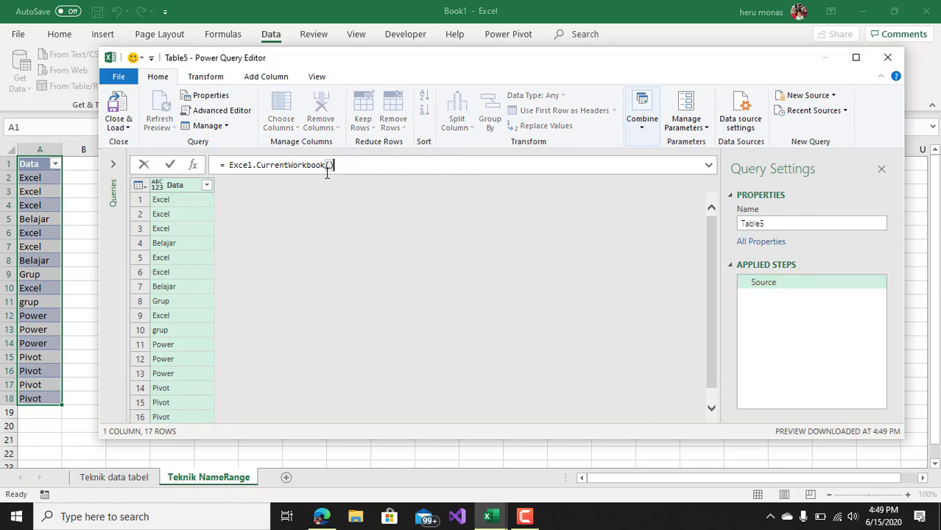
key("Return")
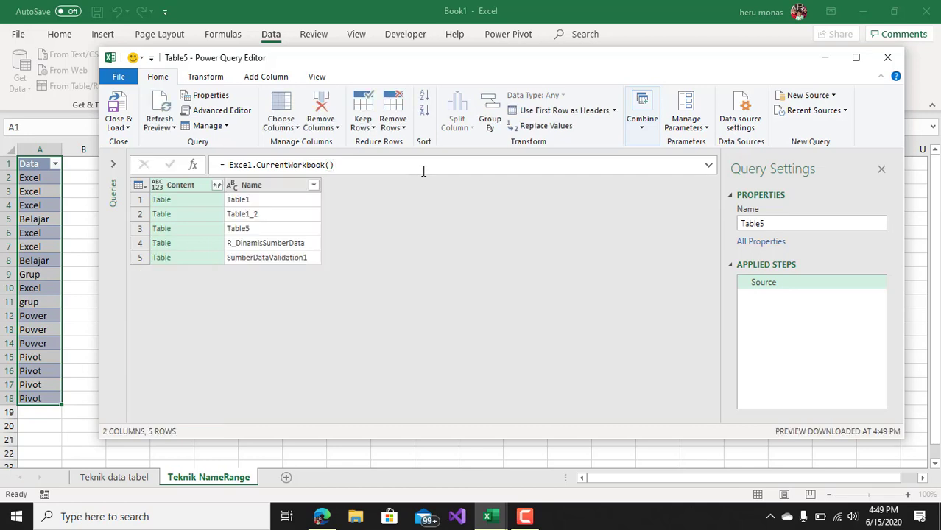
Filter the Name column so that only R_DinamisSumberData is kept
left_click(314, 186)
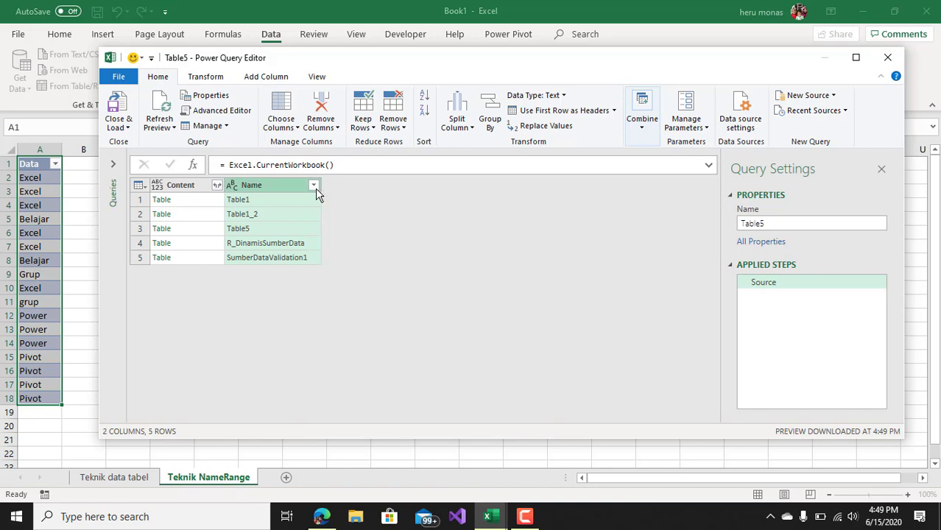
left_click(314, 186)
left_click(314, 187)
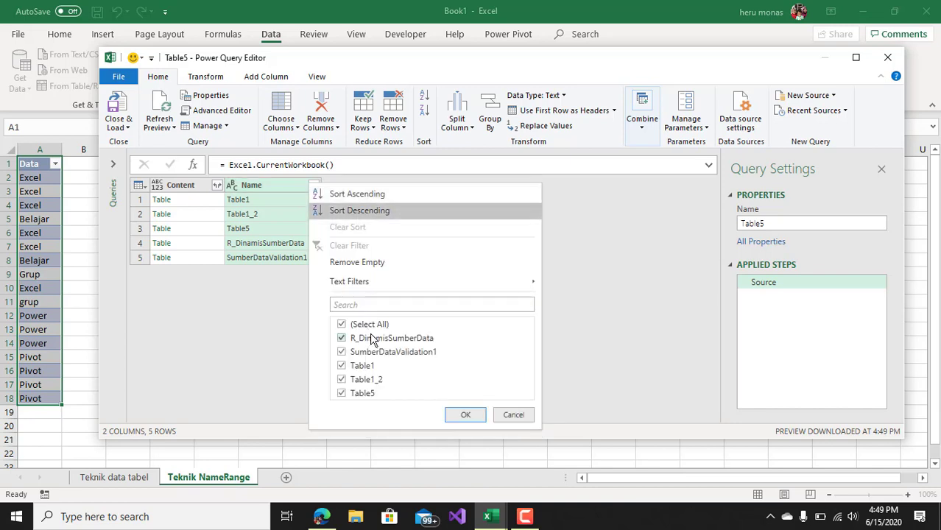
left_click(343, 324)
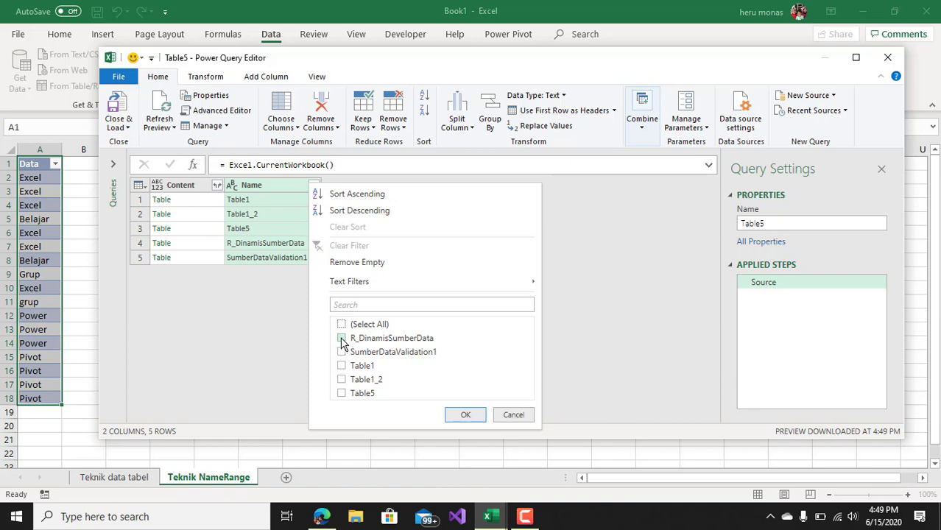
left_click(461, 413)
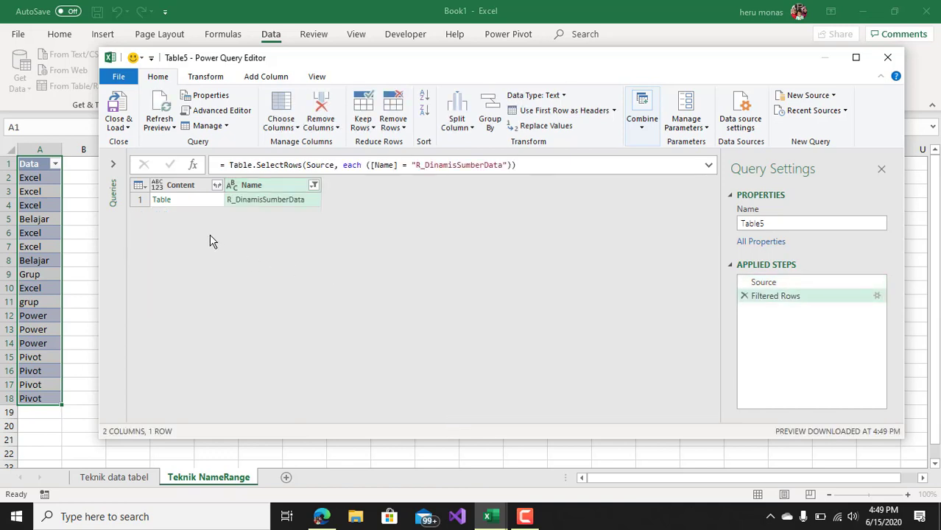
Expand Column1 from the Content column without the original column name as prefix, and remove the Name column
left_click(217, 188)
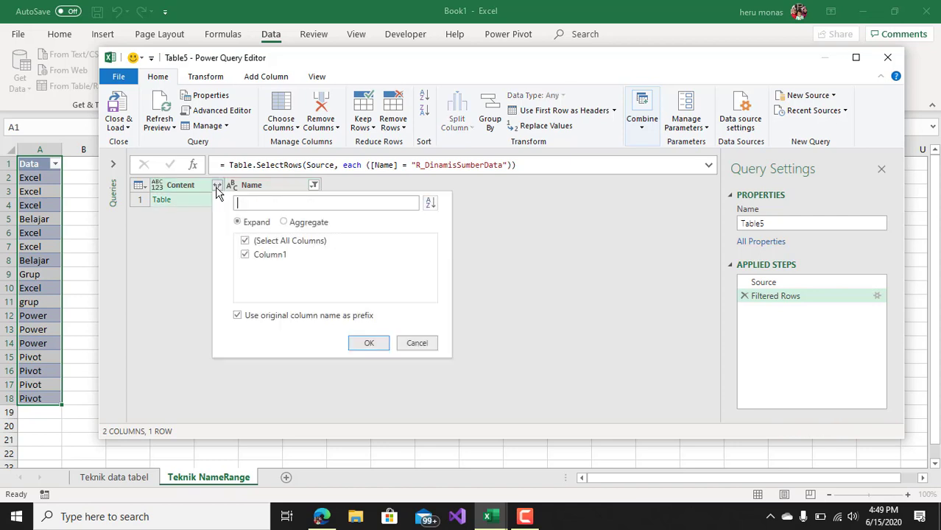
left_click(238, 315)
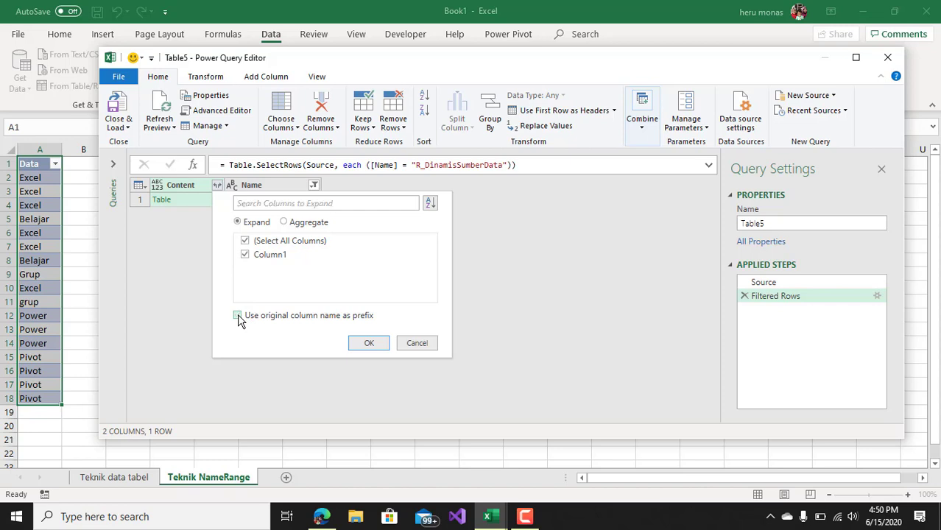
left_click(369, 344)
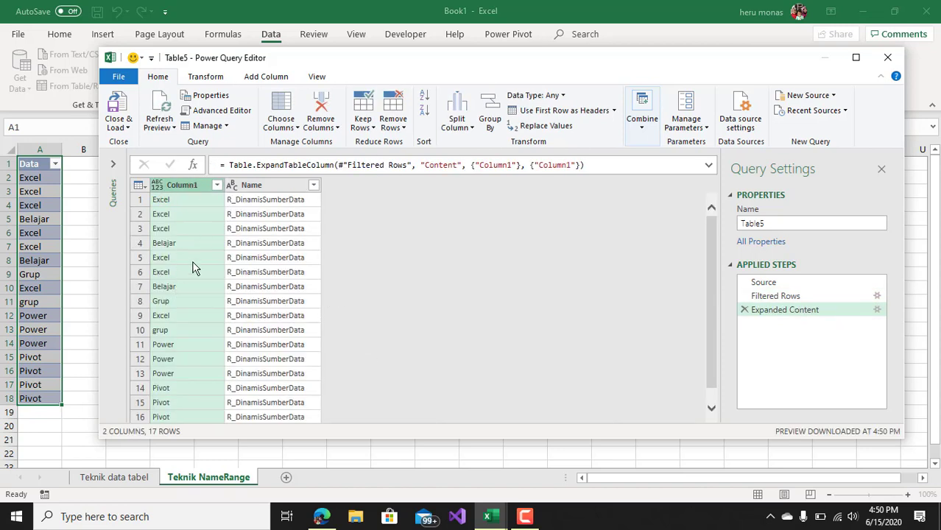
left_click(281, 190)
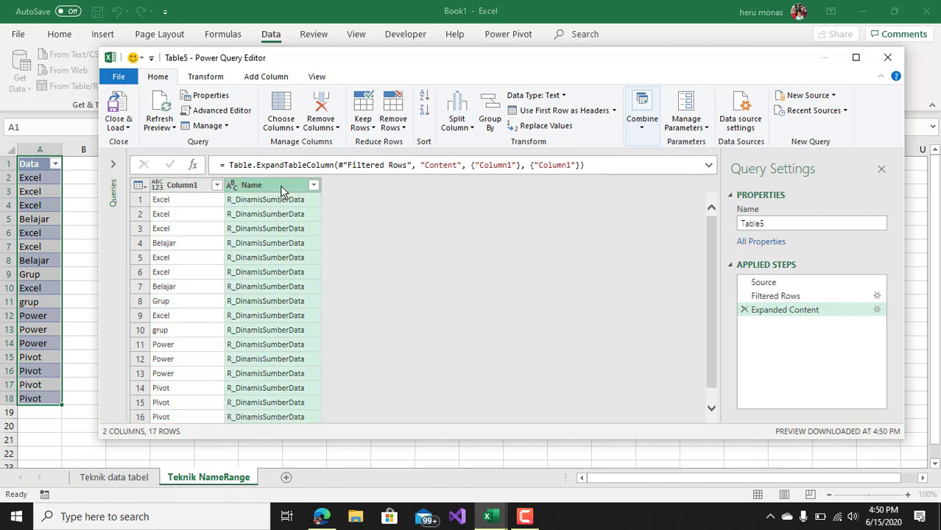
right_click(282, 188)
left_click(315, 180)
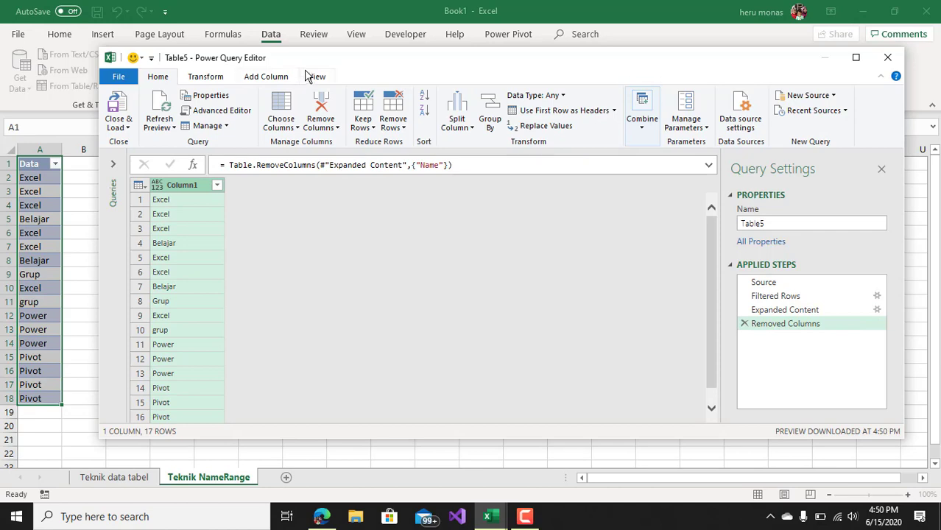
Remove the duplicate entries from Column1, with the query editor moved aside to uncover the worksheet
left_click_drag(315, 59, 529, 46)
right_click(392, 175)
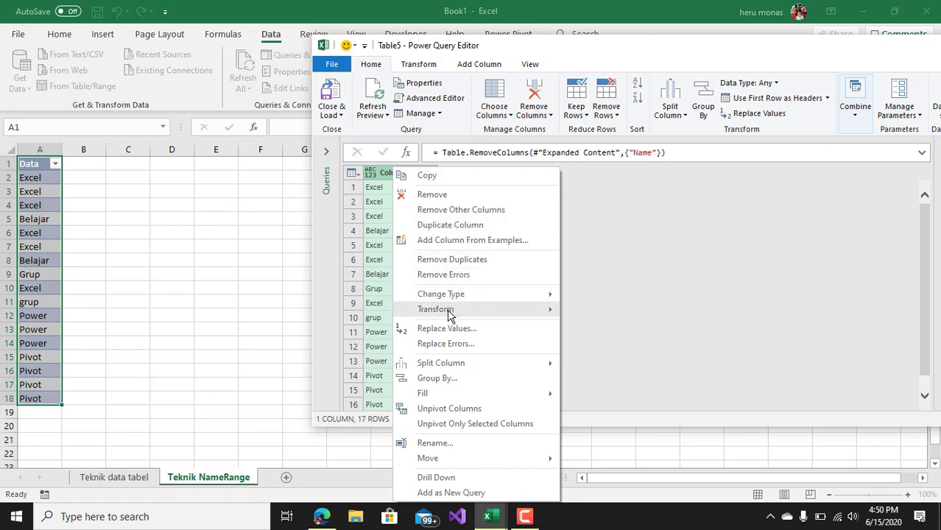
left_click(510, 261)
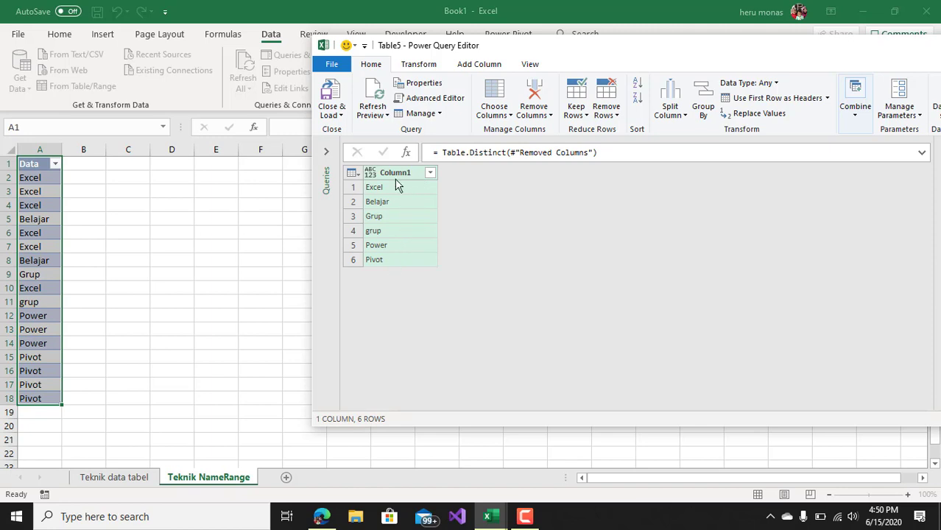
Load the query result as a table into the existing worksheet Teknik NameRange at cell K1
left_click(337, 114)
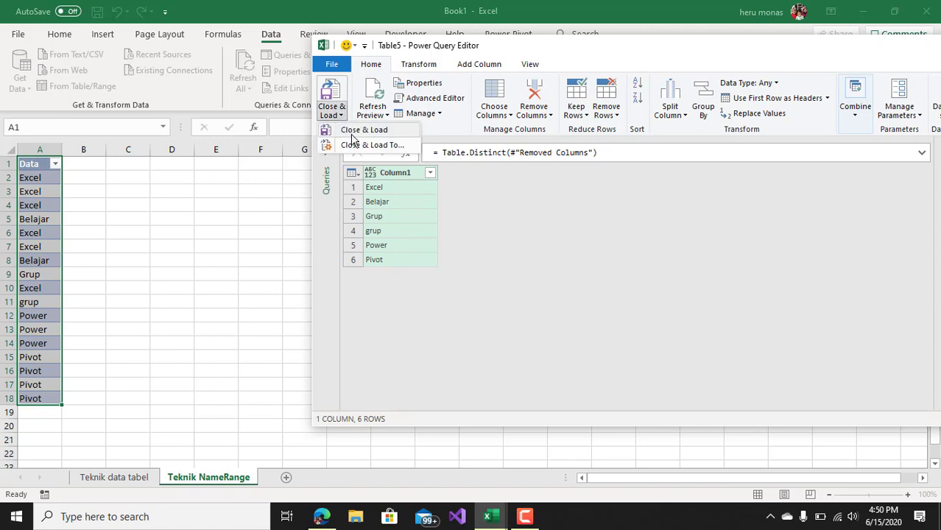
left_click(354, 145)
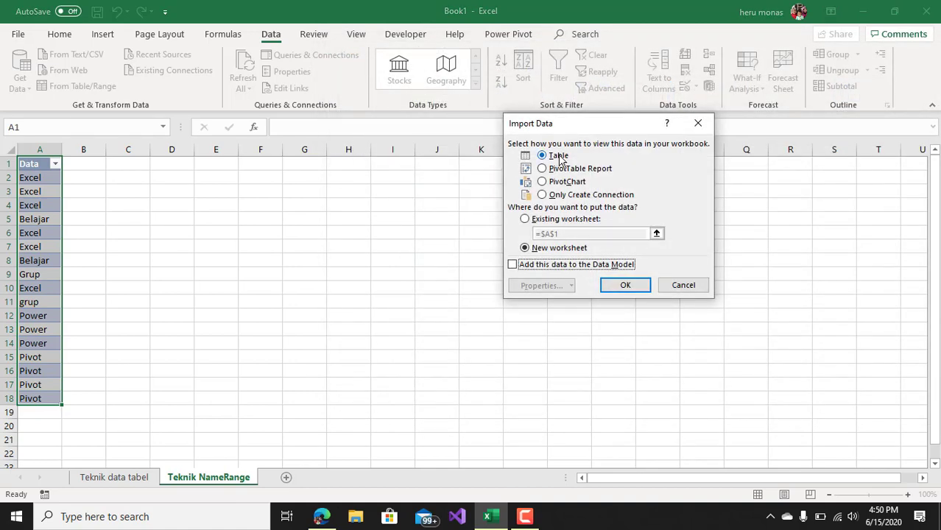
left_click_drag(589, 129, 713, 129)
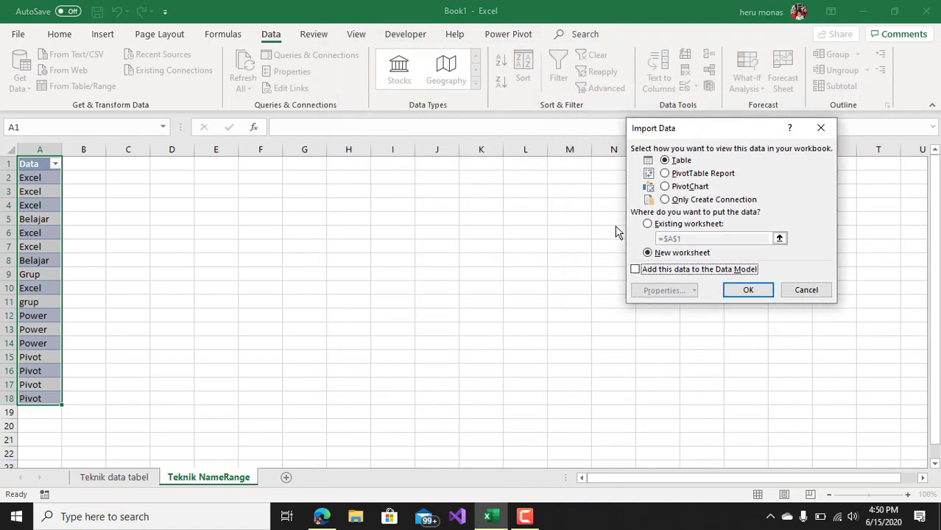
left_click(670, 223)
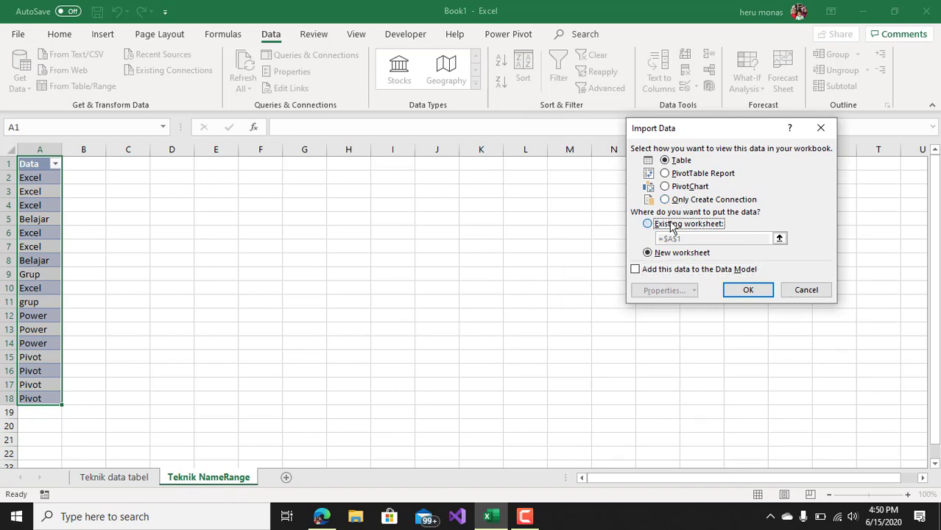
left_click(488, 163)
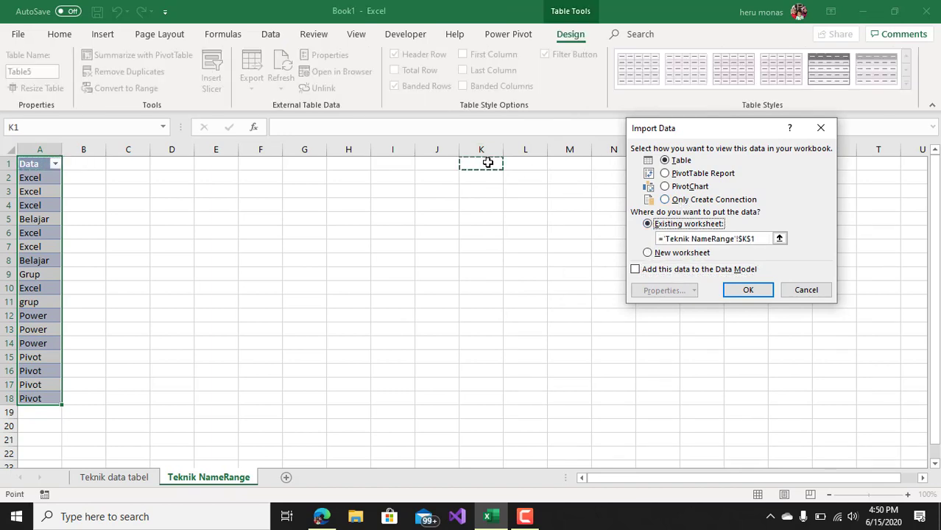
left_click(740, 288)
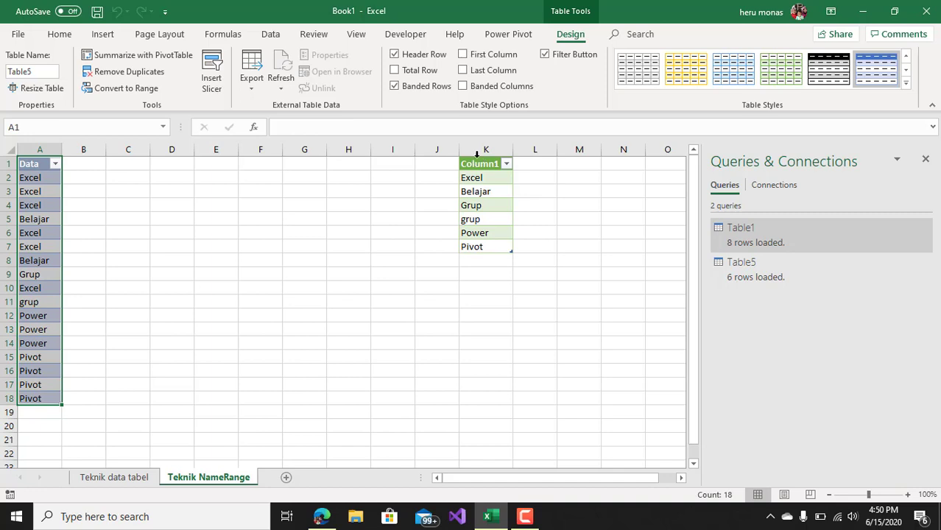
Name the data cells of the loaded Column1 table SumberData2
left_click(477, 153)
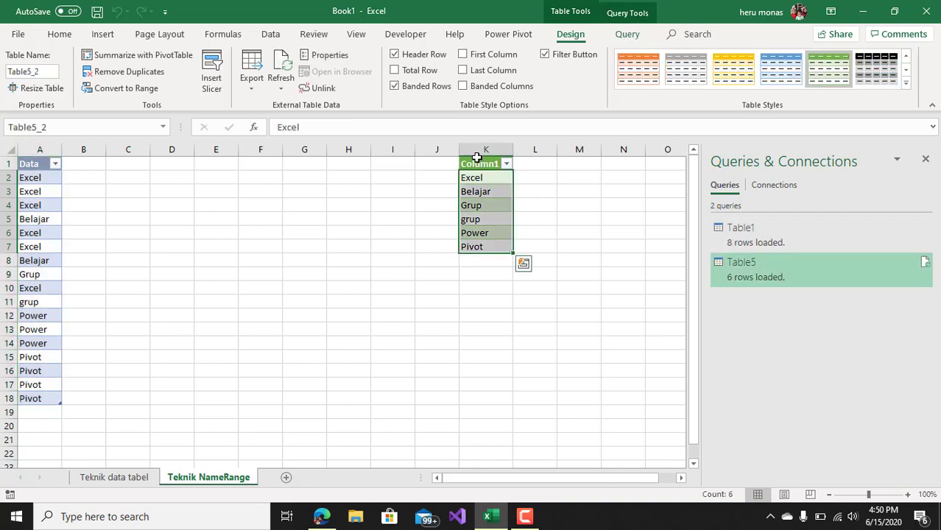
left_click(136, 123)
type("Sum")
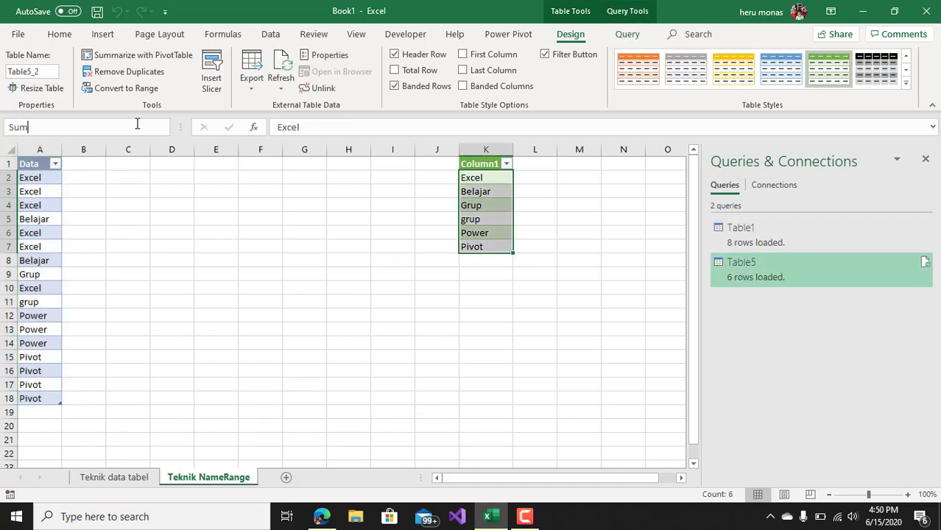
type("berData2")
key("Return")
Fill cell D4 yellow in a widened column D and label it Validation List in D3
left_click(171, 207)
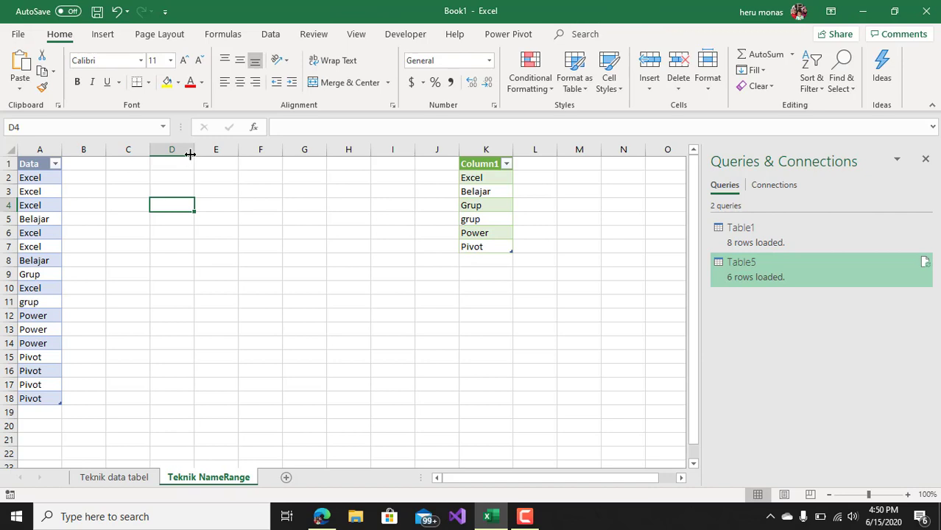
left_click_drag(190, 154, 230, 152)
left_click(166, 83)
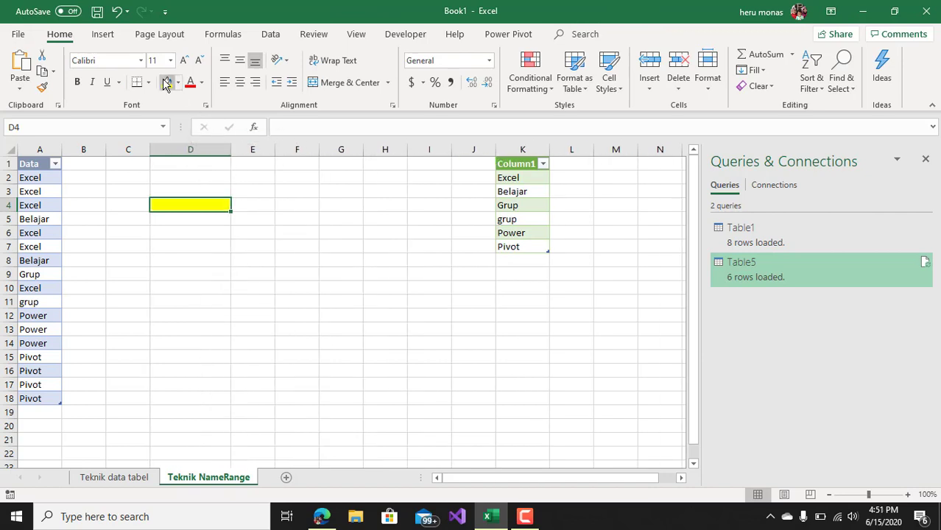
left_click(193, 189)
type("Validation List")
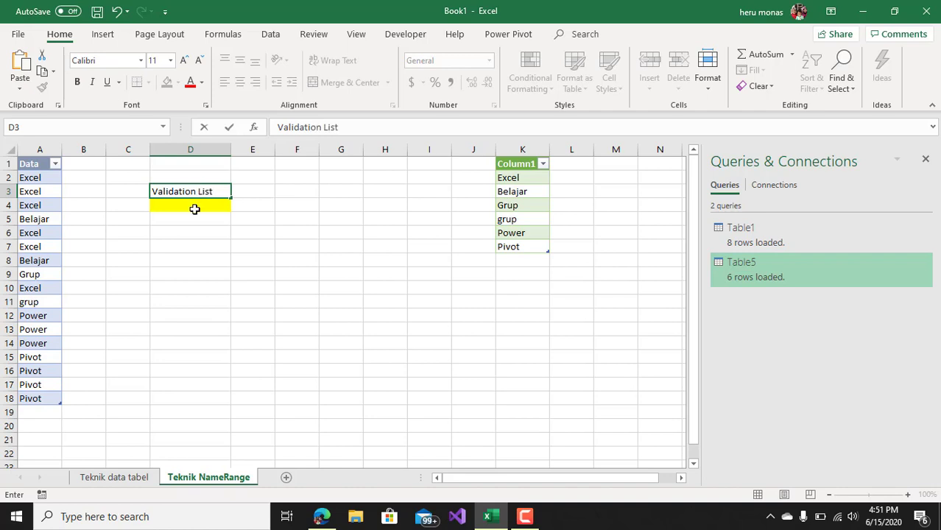
Add data validation to cell D4 that allows a List with the source =SumberData2
left_click(196, 207)
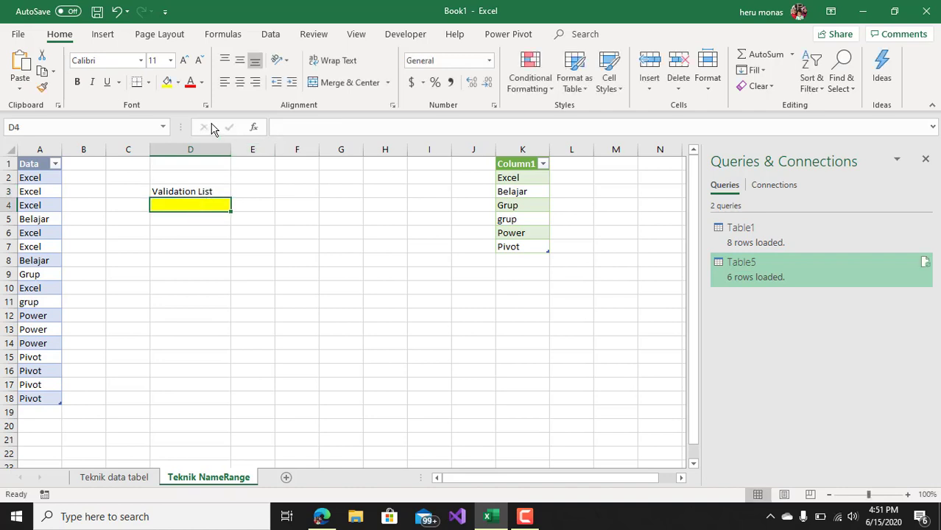
left_click(282, 37)
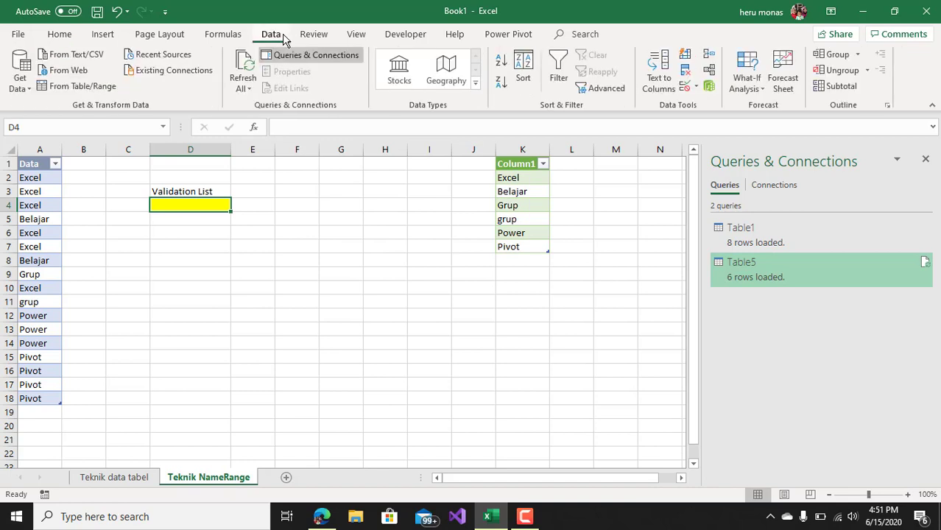
left_click(696, 87)
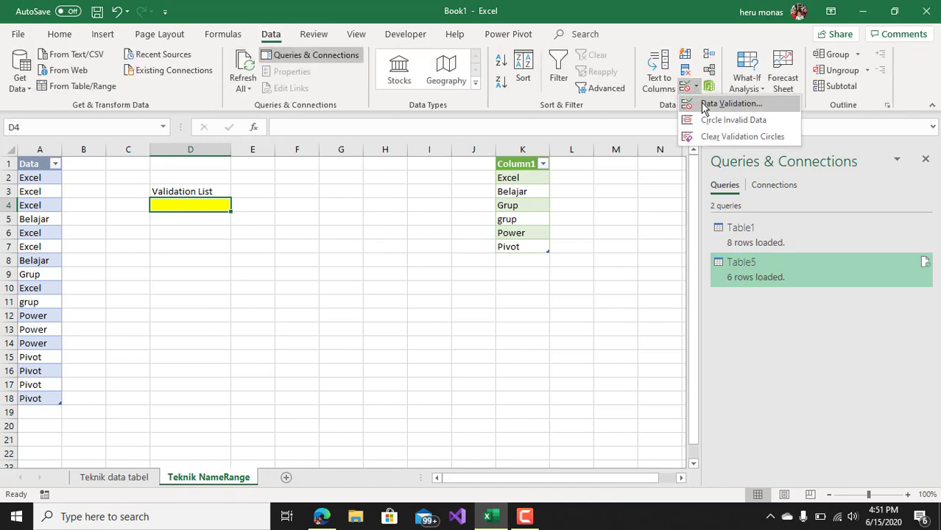
left_click(725, 103)
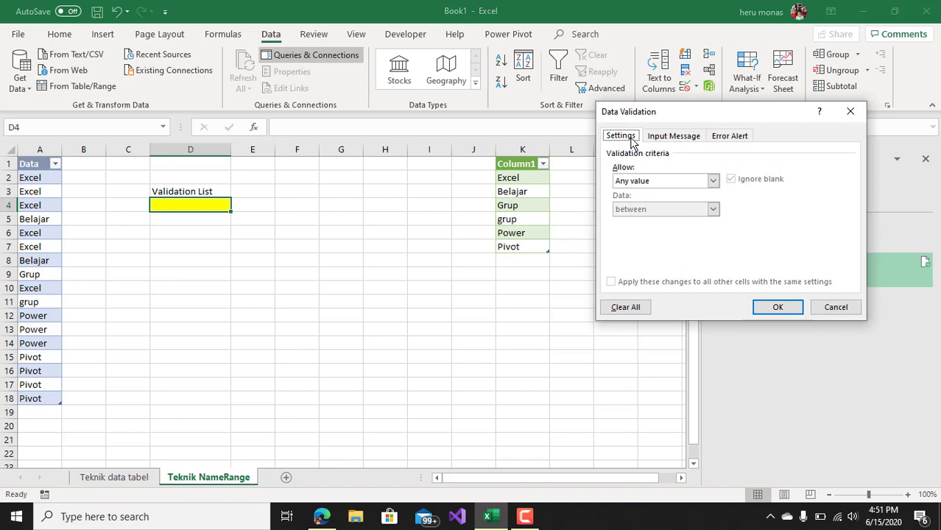
left_click(713, 181)
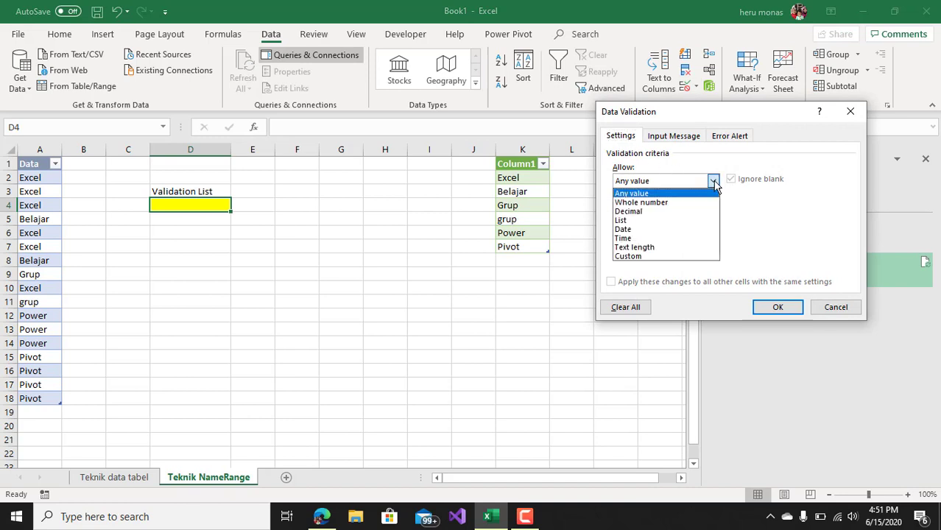
left_click(676, 221)
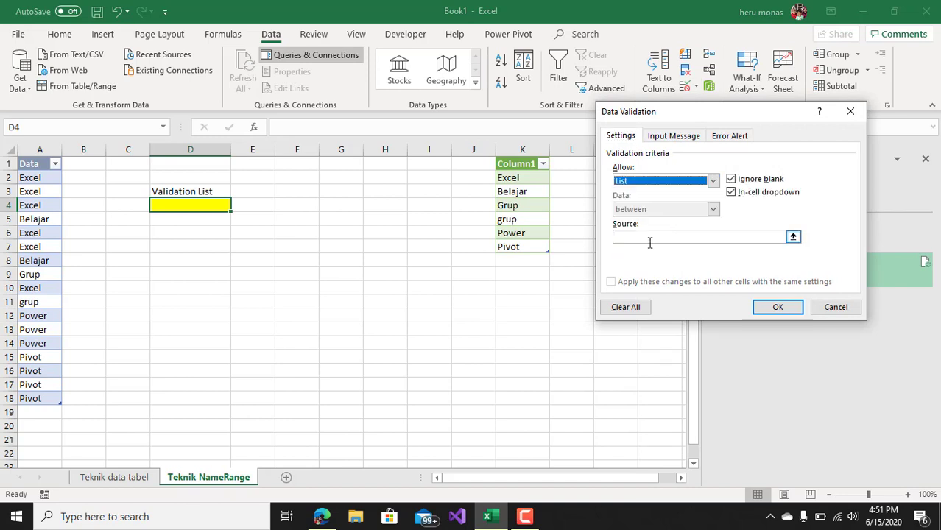
left_click(658, 238)
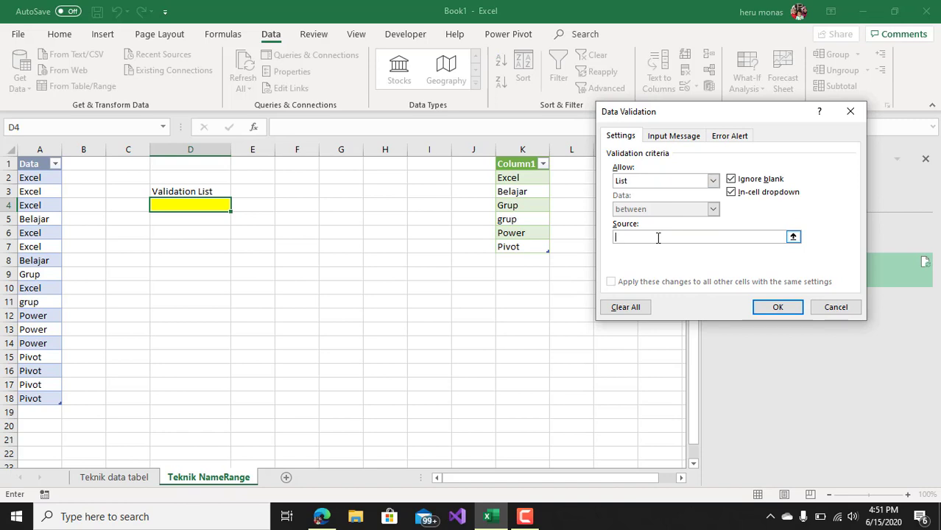
key("F3")
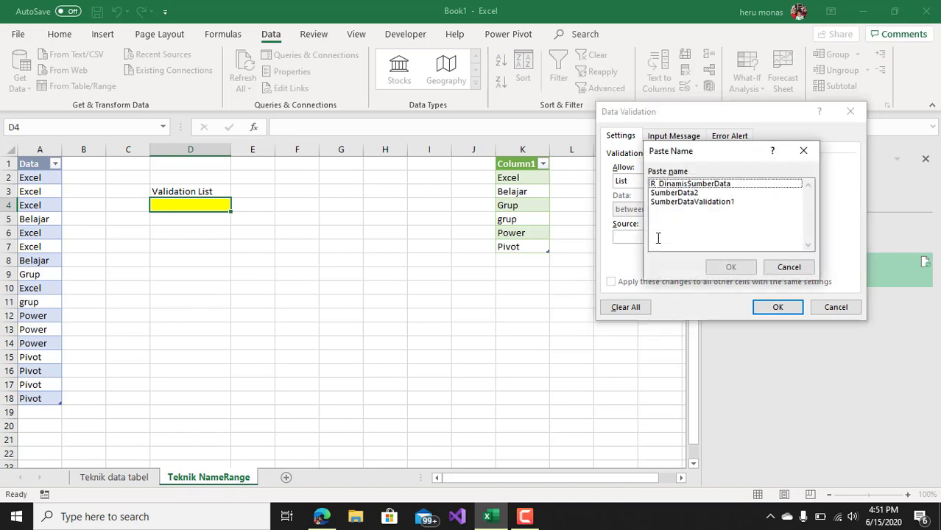
left_click(691, 195)
left_click(725, 265)
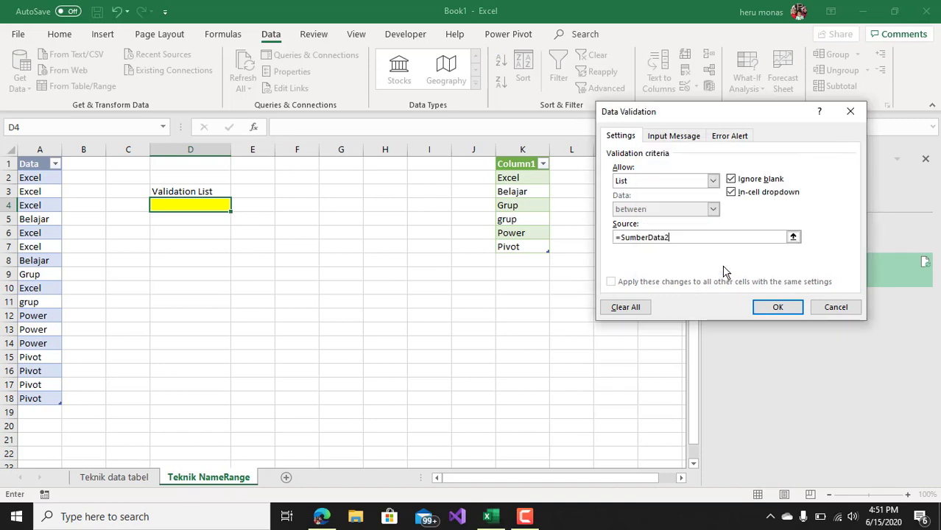
left_click(777, 307)
left_click(552, 284)
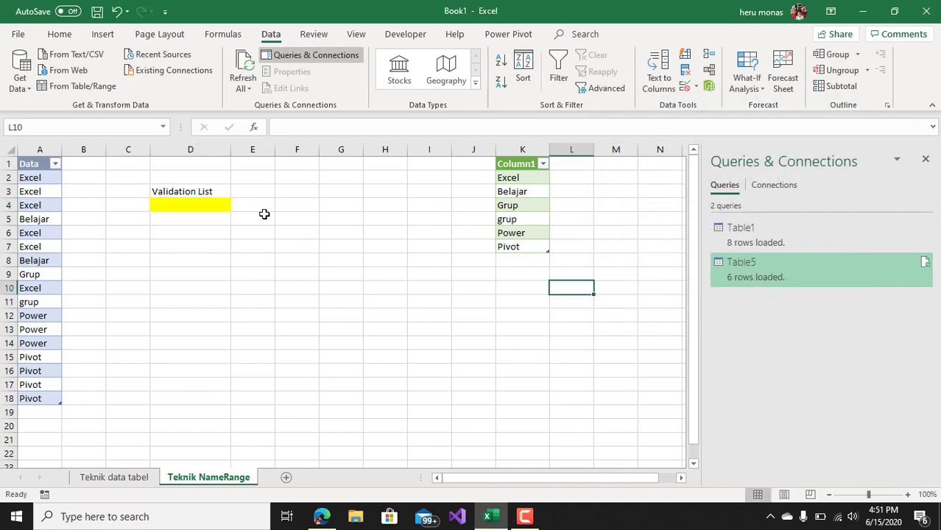
Choose Power from the dropdown in D4 and review the list of offered entries again
left_click(213, 206)
left_click(236, 207)
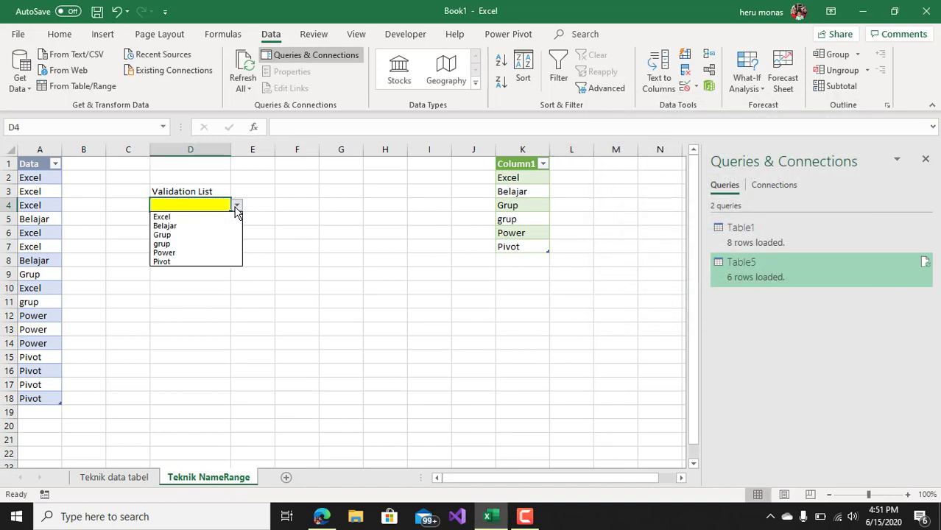
left_click(207, 254)
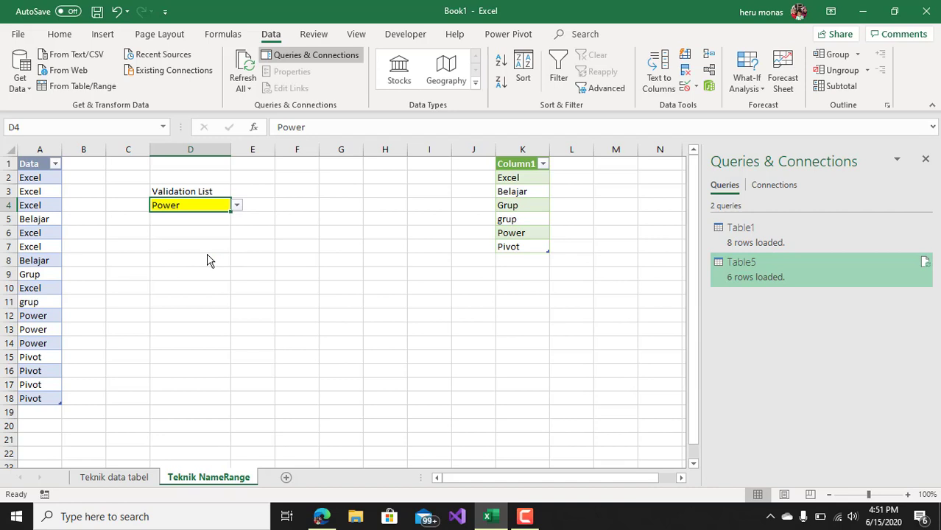
left_click(237, 207)
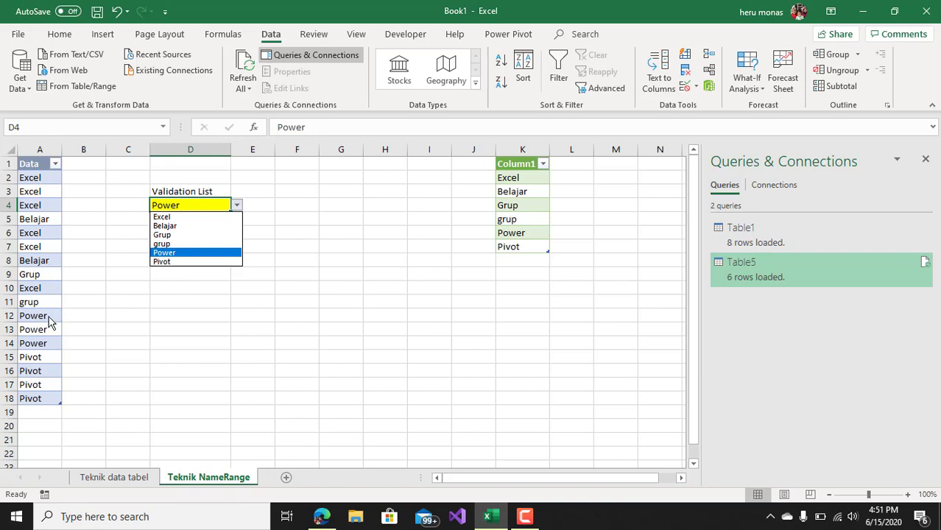
left_click(204, 271)
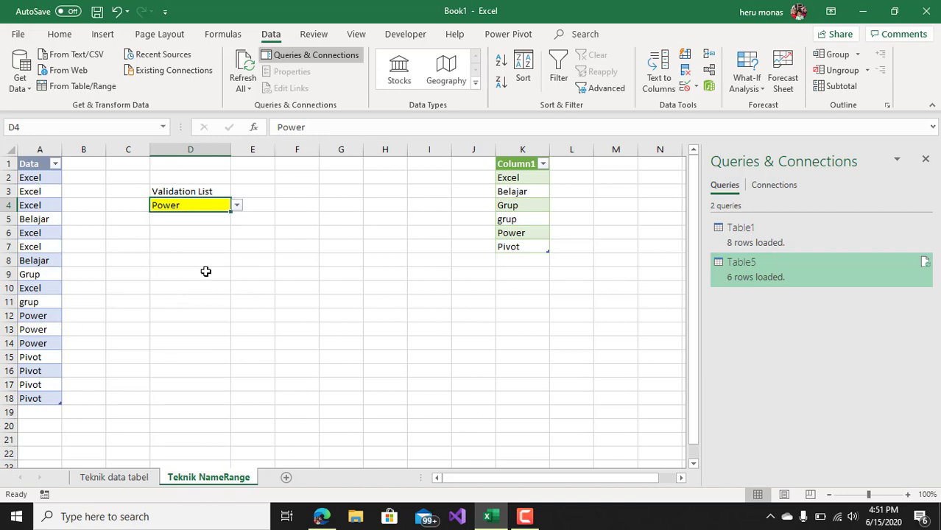
Append two new entries to the Data table, a first name in A19 and a last name in A20
left_click(22, 412)
type("heru")
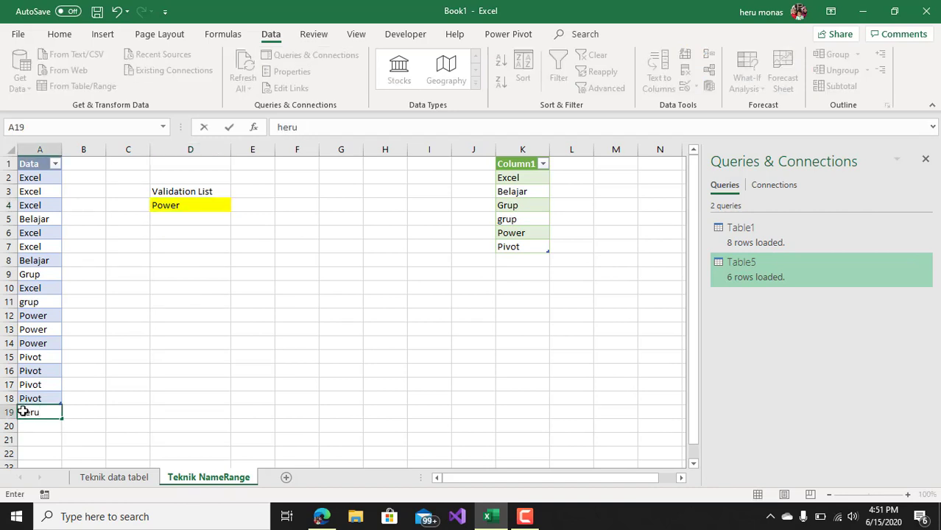
key("Return")
type("monas")
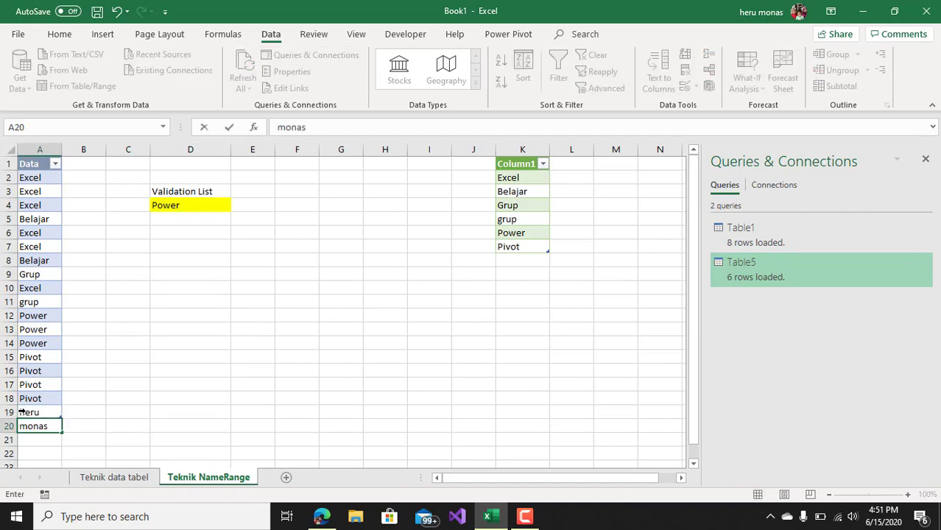
left_click(129, 396)
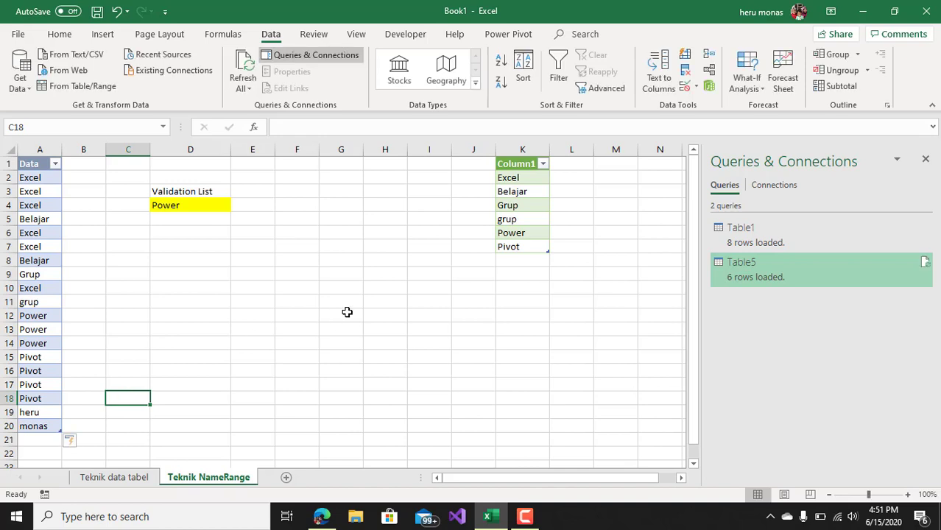
Refresh all queries and check the entries offered by the dropdown in D4
left_click(252, 69)
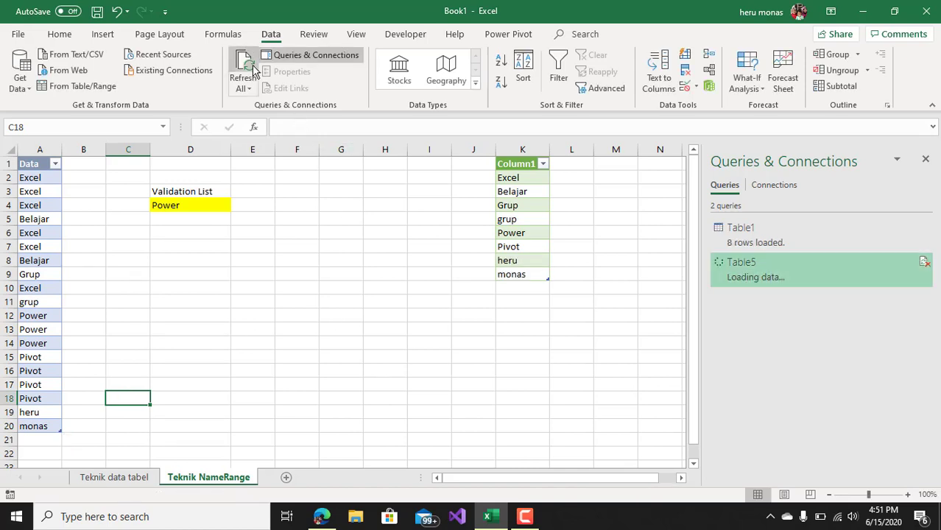
left_click(224, 210)
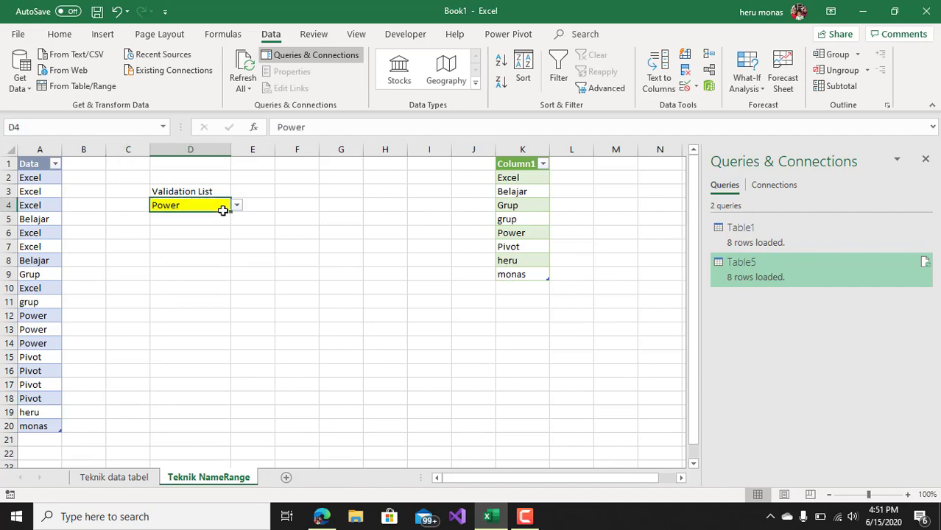
left_click(237, 206)
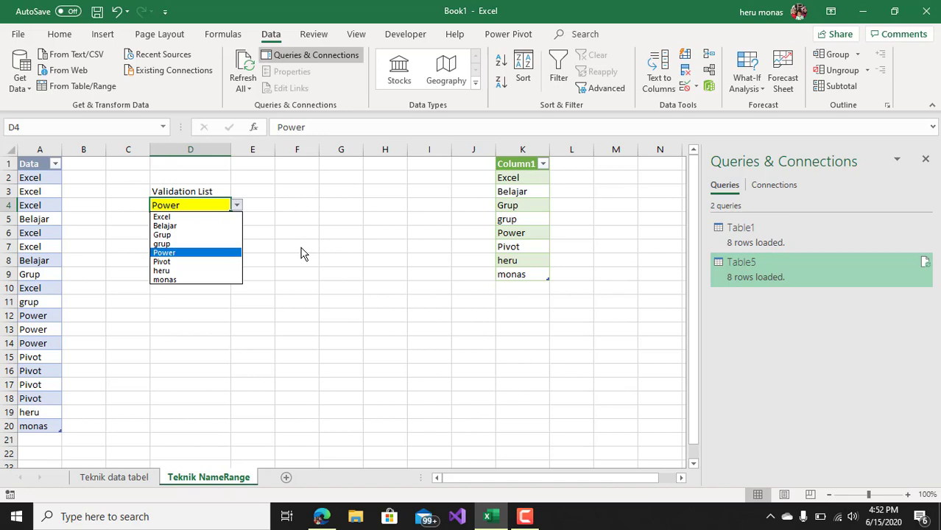
key("Escape")
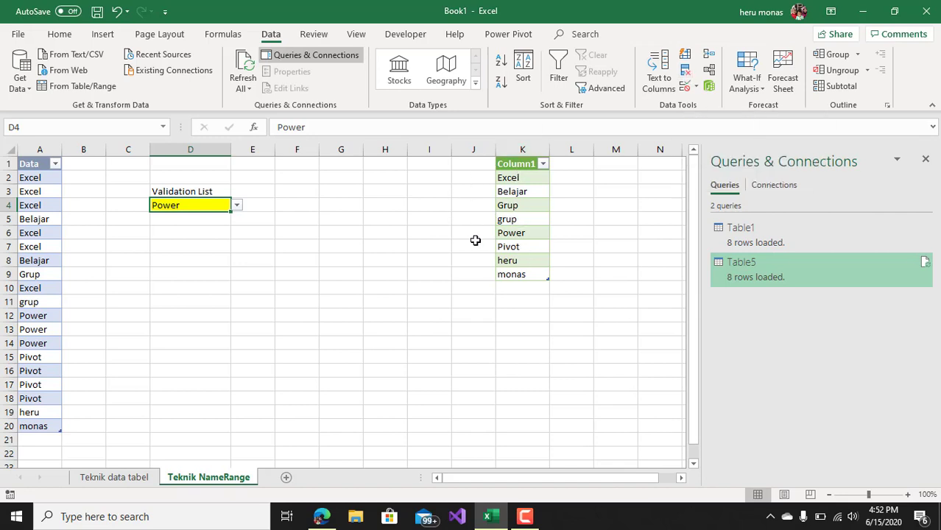
left_click(223, 260)
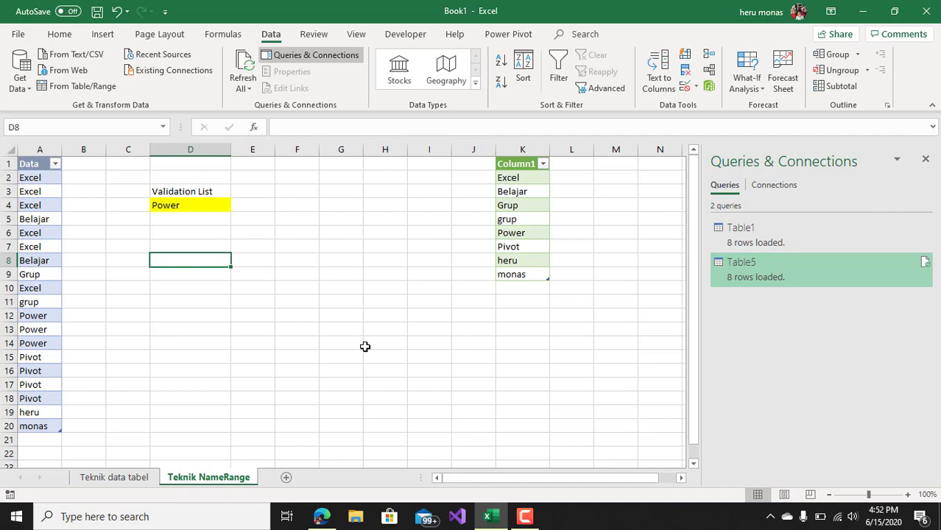
left_click(525, 517)
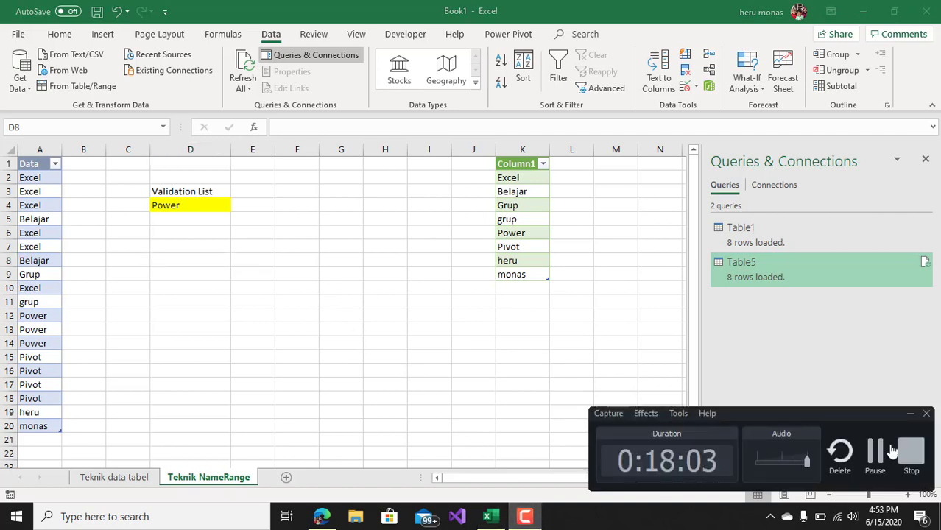
left_click(907, 449)
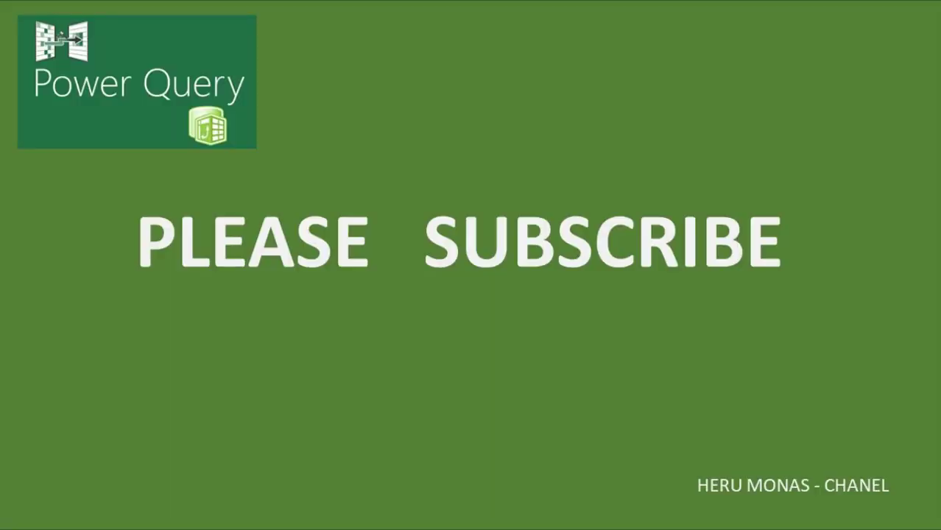